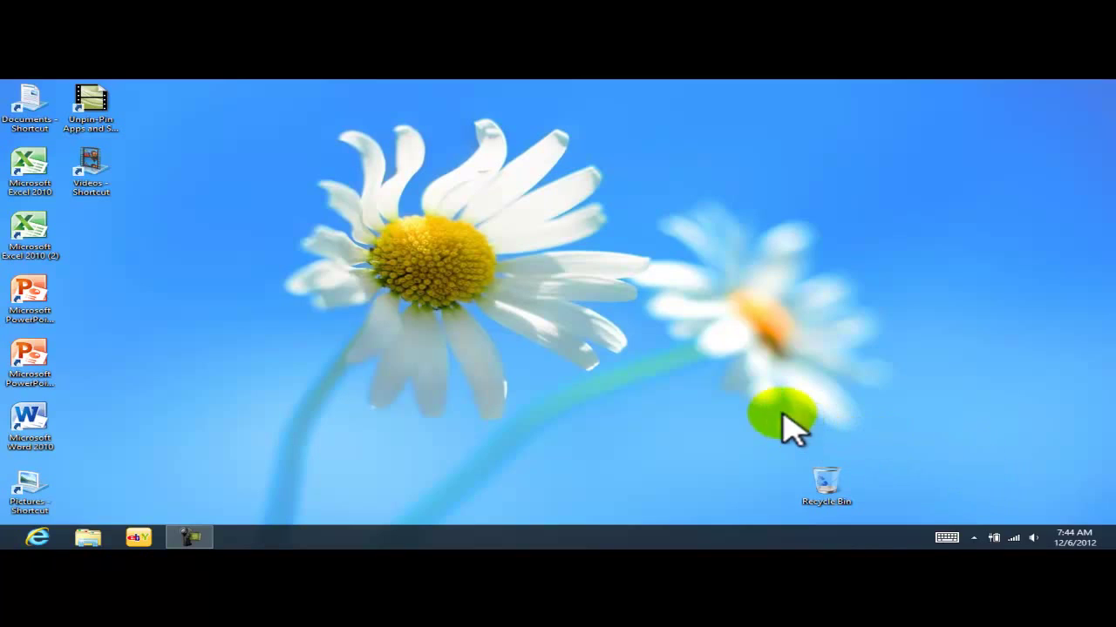
click(802, 479)
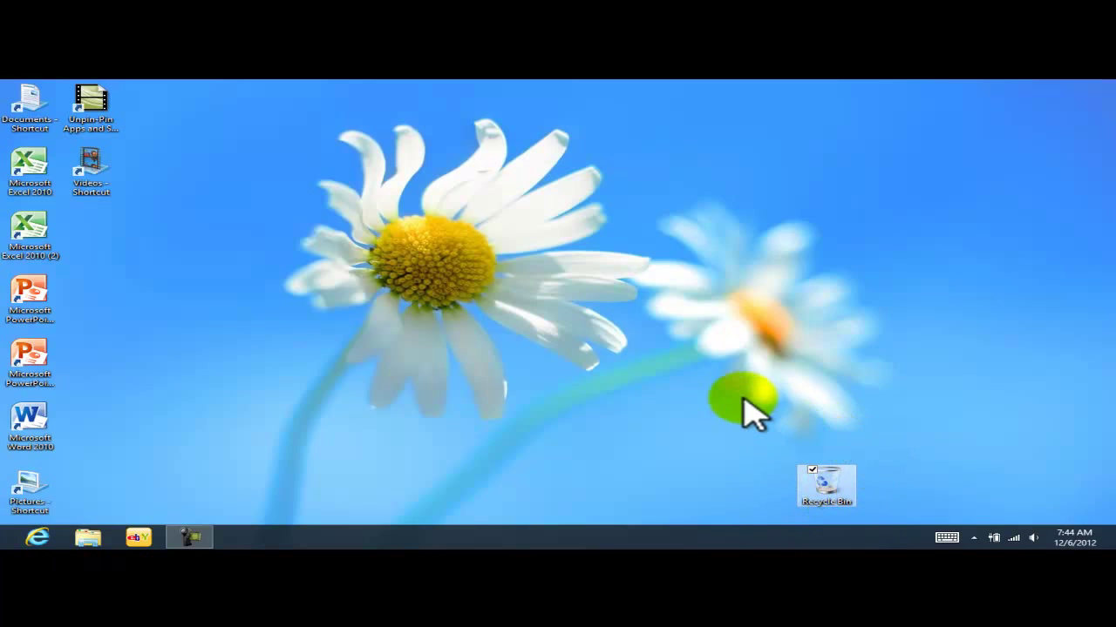
click(697, 401)
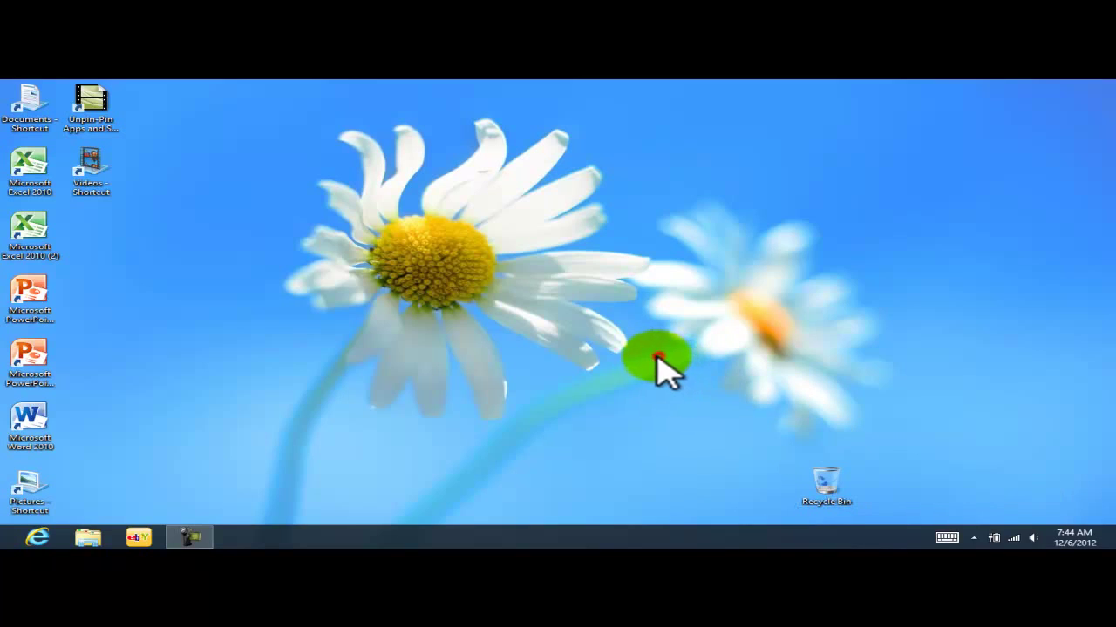
click(251, 270)
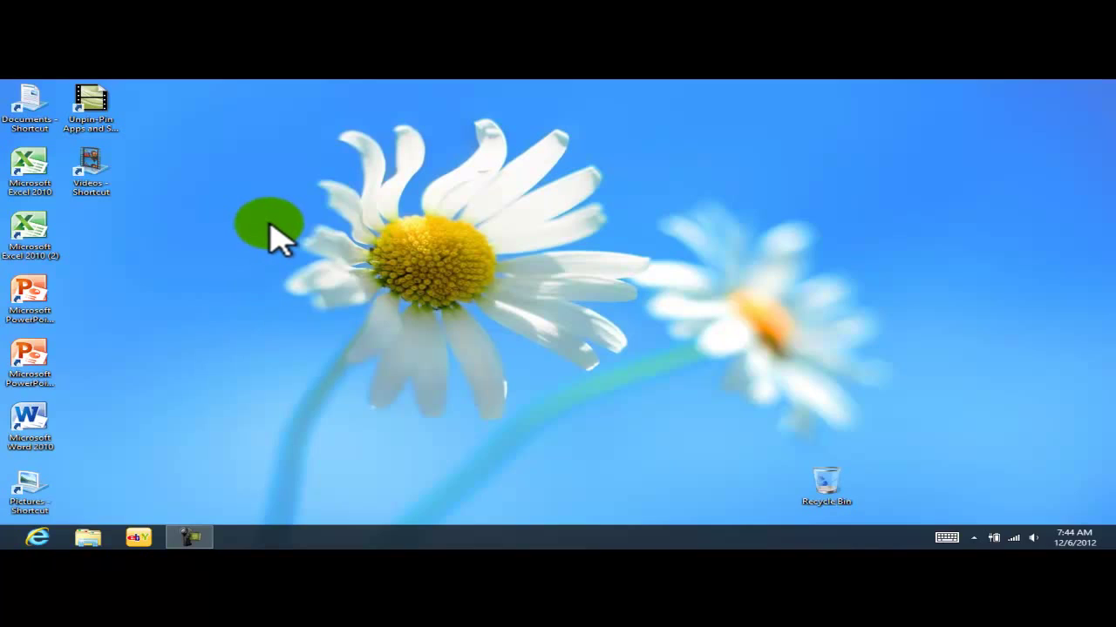
Move the Videos shortcut to a free desktop spot away from the icon columns, and test it by opening and closing the library.
click(106, 174)
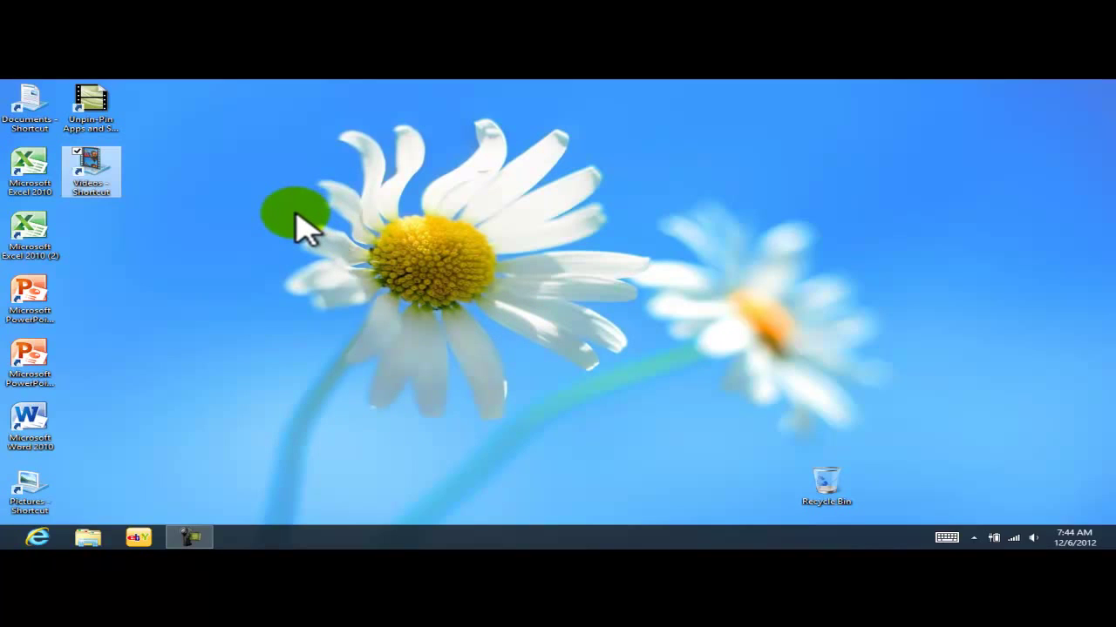
click(828, 483)
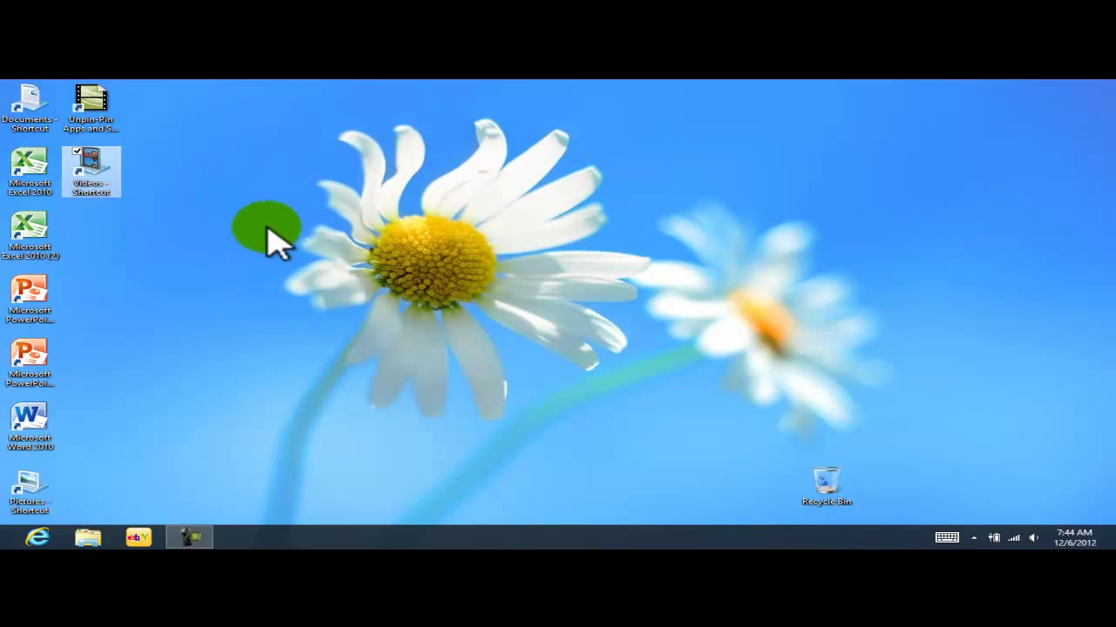
drag(88, 178, 231, 192)
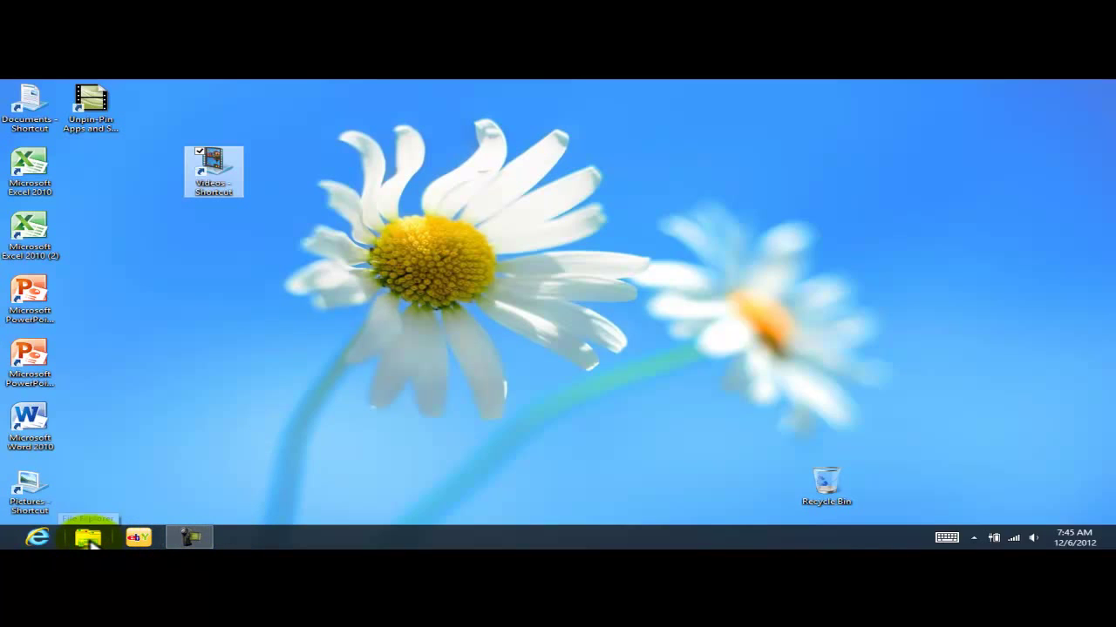
double_click(214, 173)
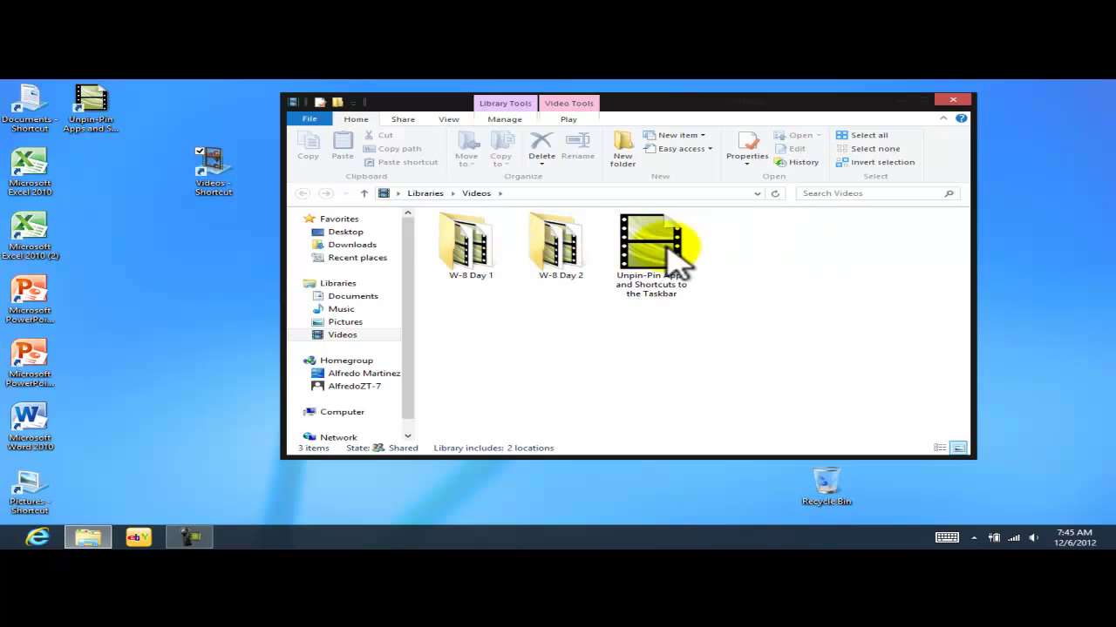
click(949, 99)
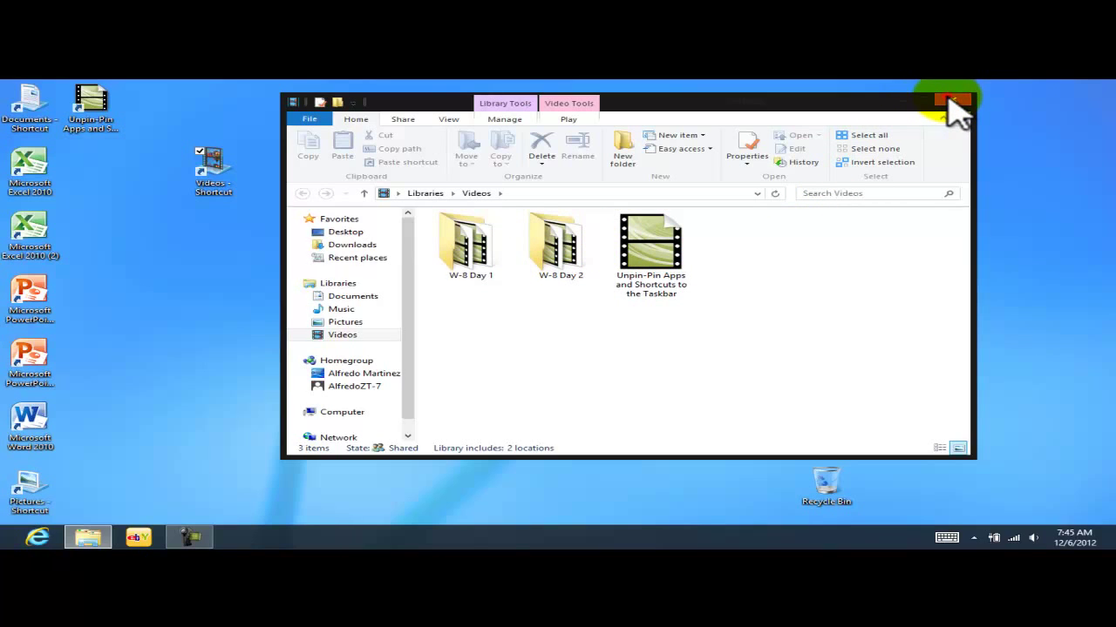
Copy the ECAOL 12-2012 document from the Documents library and paste it onto the desktop.
double_click(19, 120)
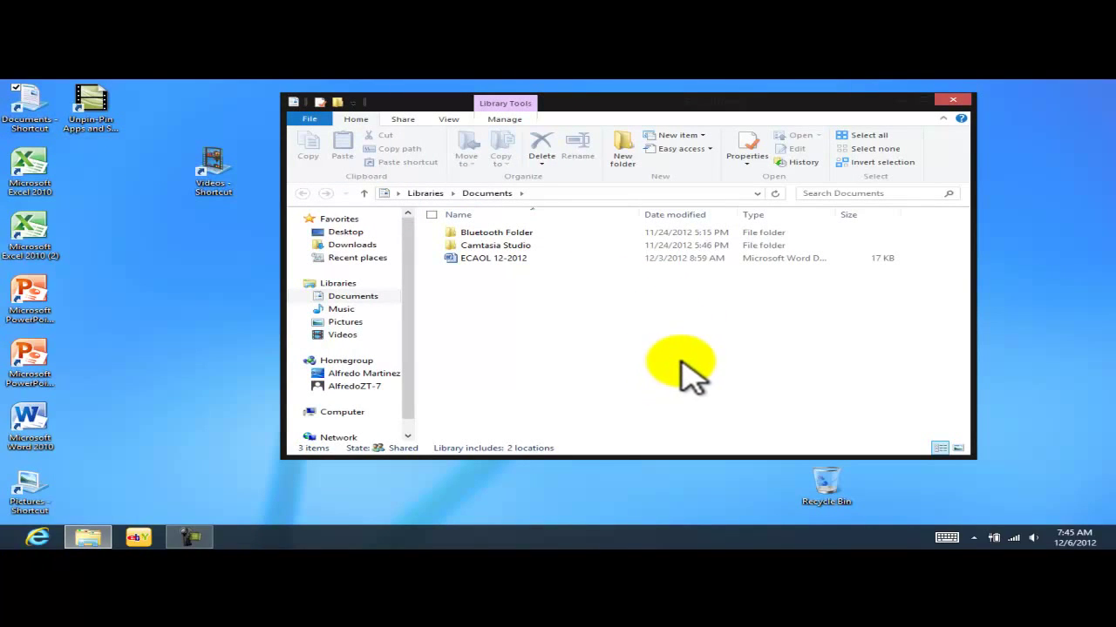
click(494, 265)
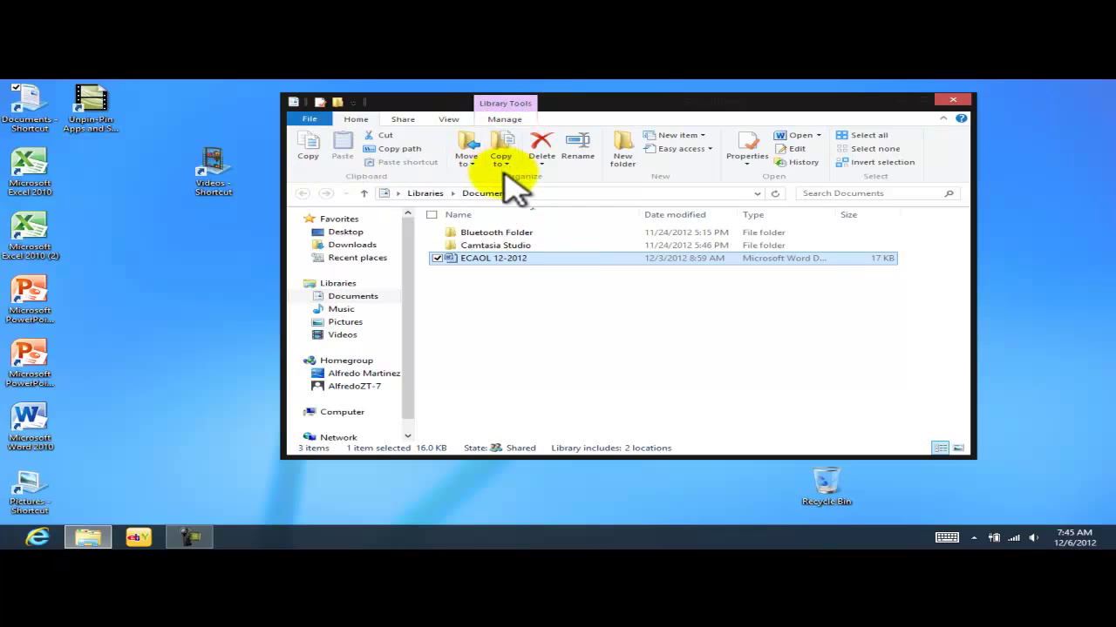
click(309, 146)
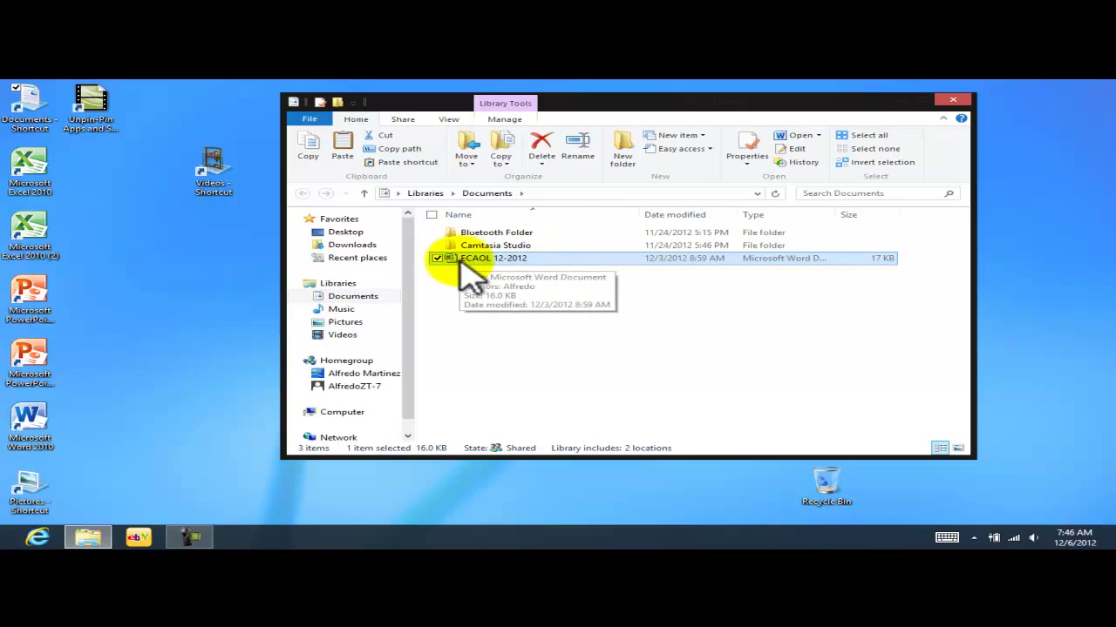
right_click(131, 263)
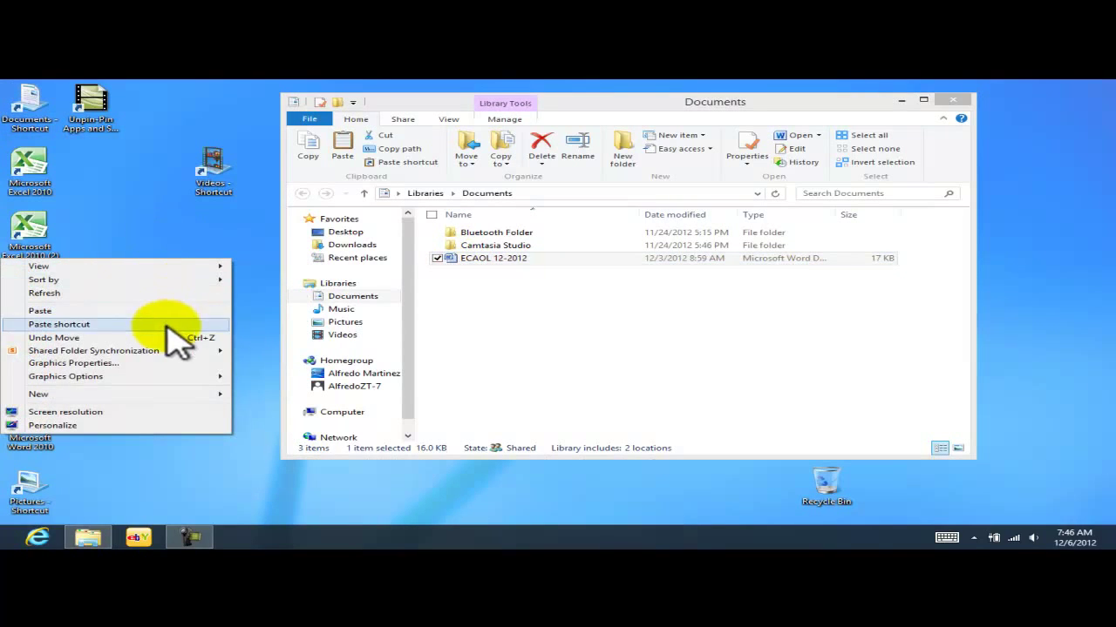
click(161, 243)
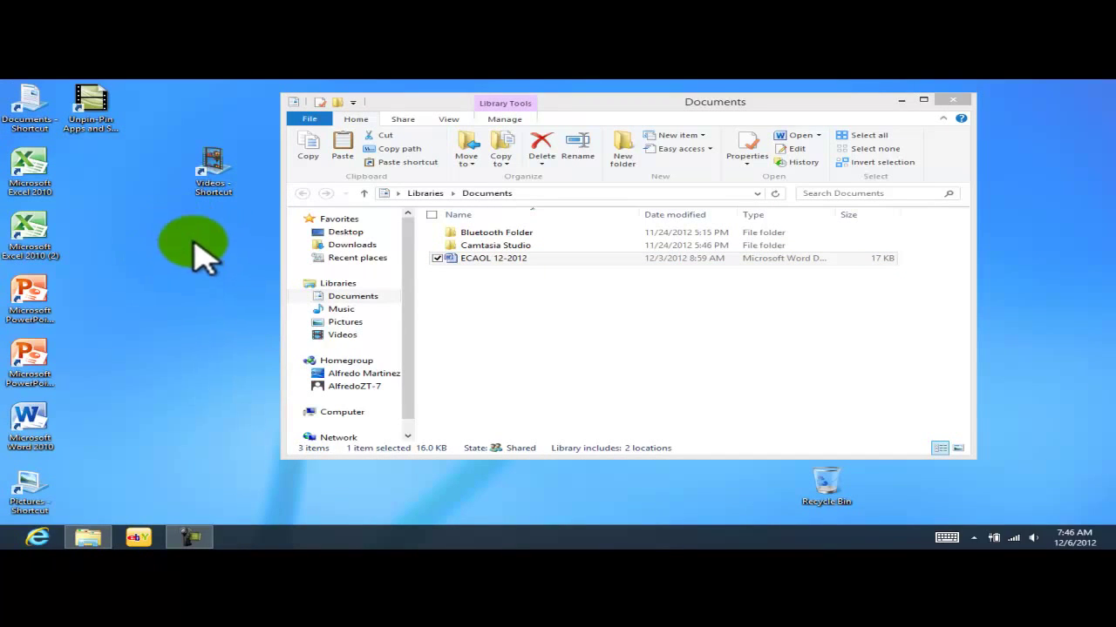
right_click(177, 253)
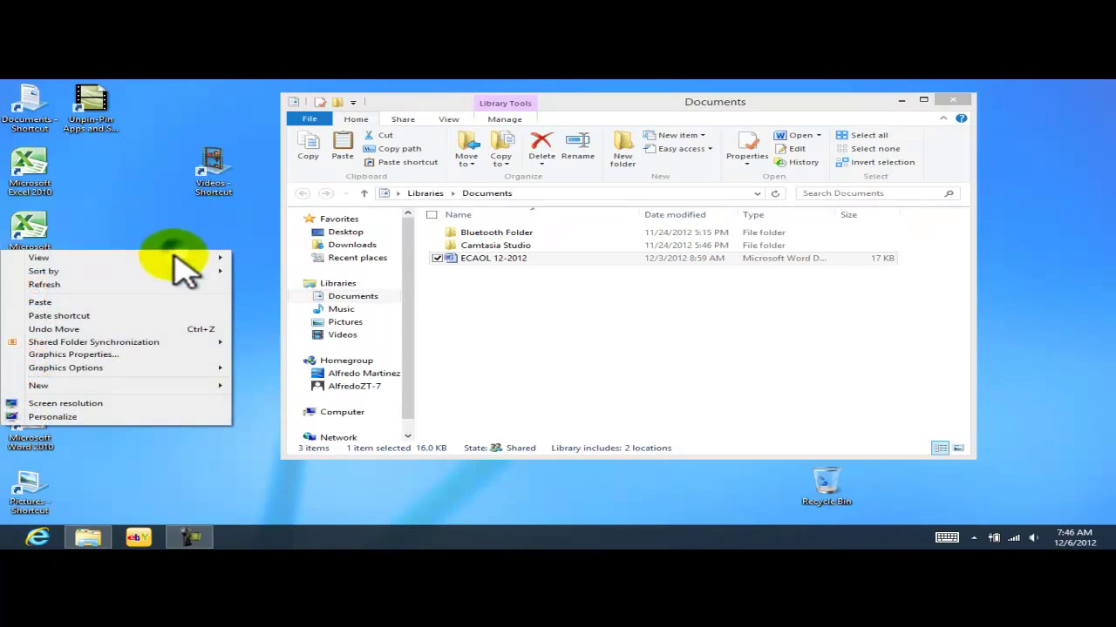
click(52, 302)
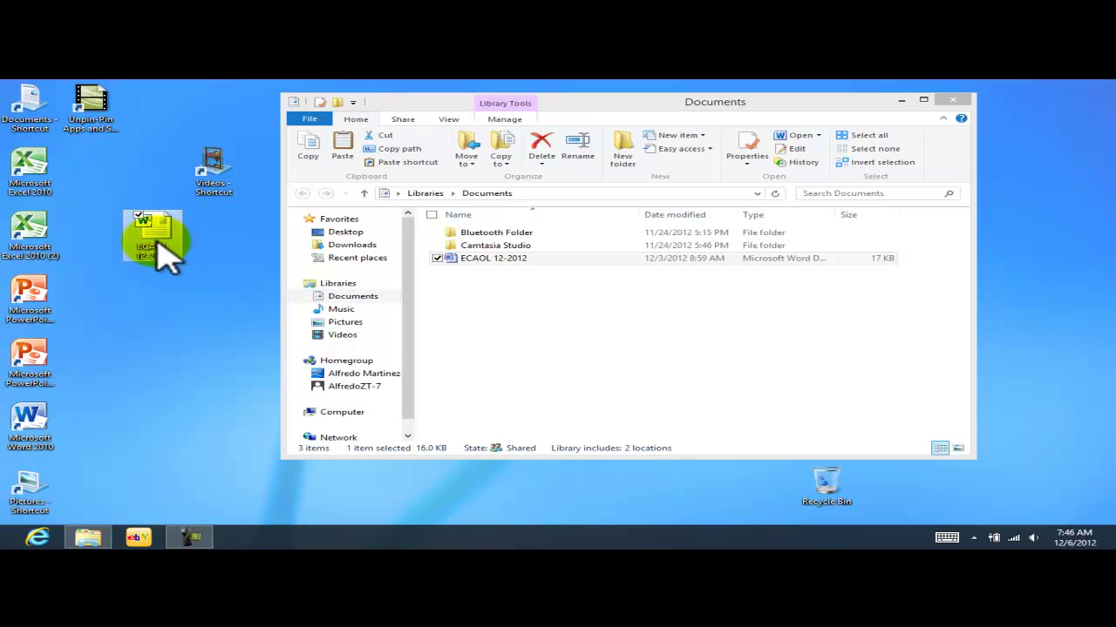
Compare the desktop copy of ECAOL 12-2012 with the original in the Documents library, and close the library window.
click(170, 244)
click(475, 261)
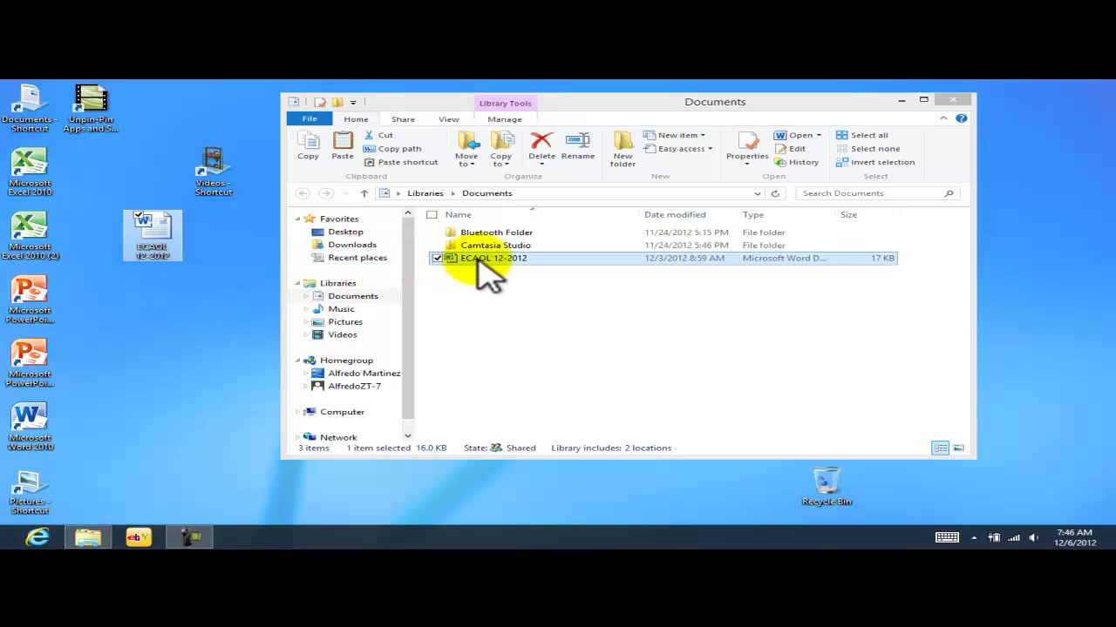
click(478, 260)
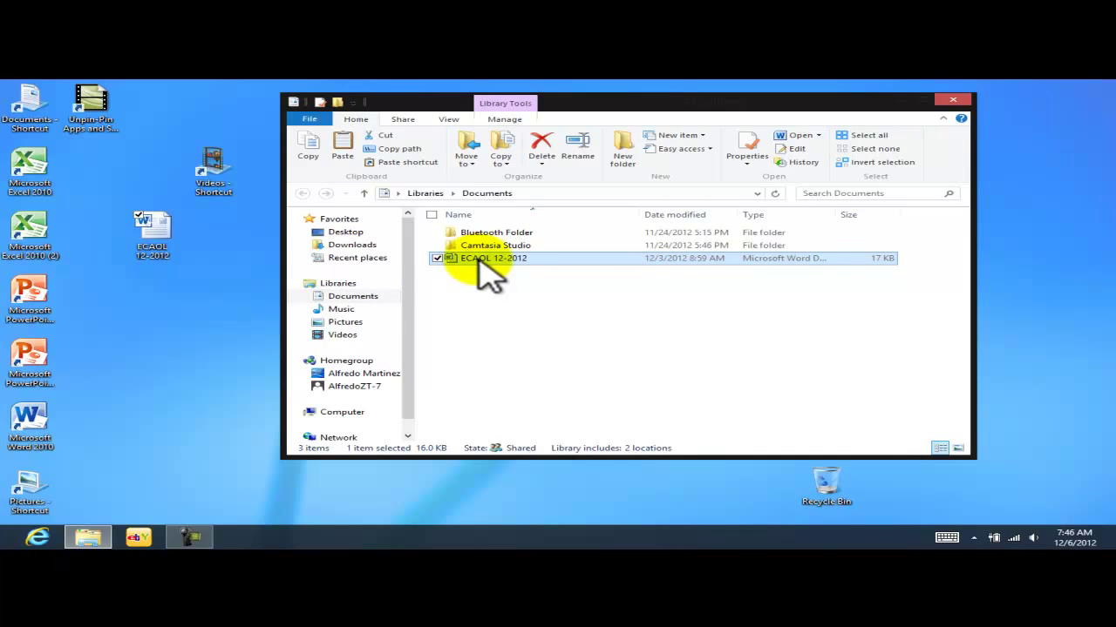
click(952, 101)
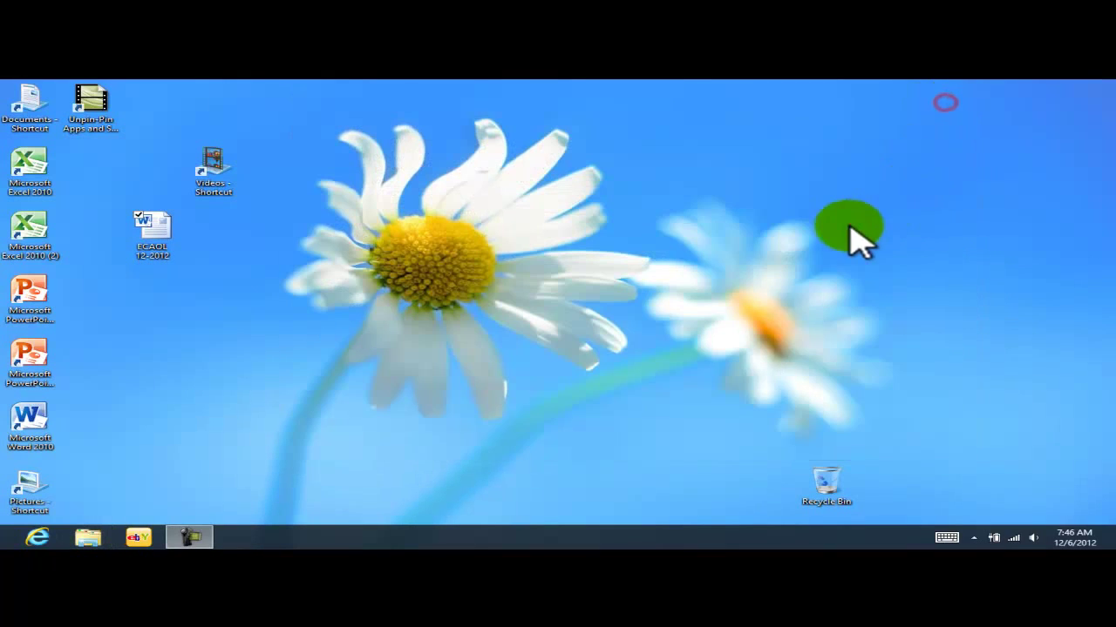
Delete the Videos shortcut from the desktop by moving it into the Recycle Bin.
click(742, 219)
click(209, 168)
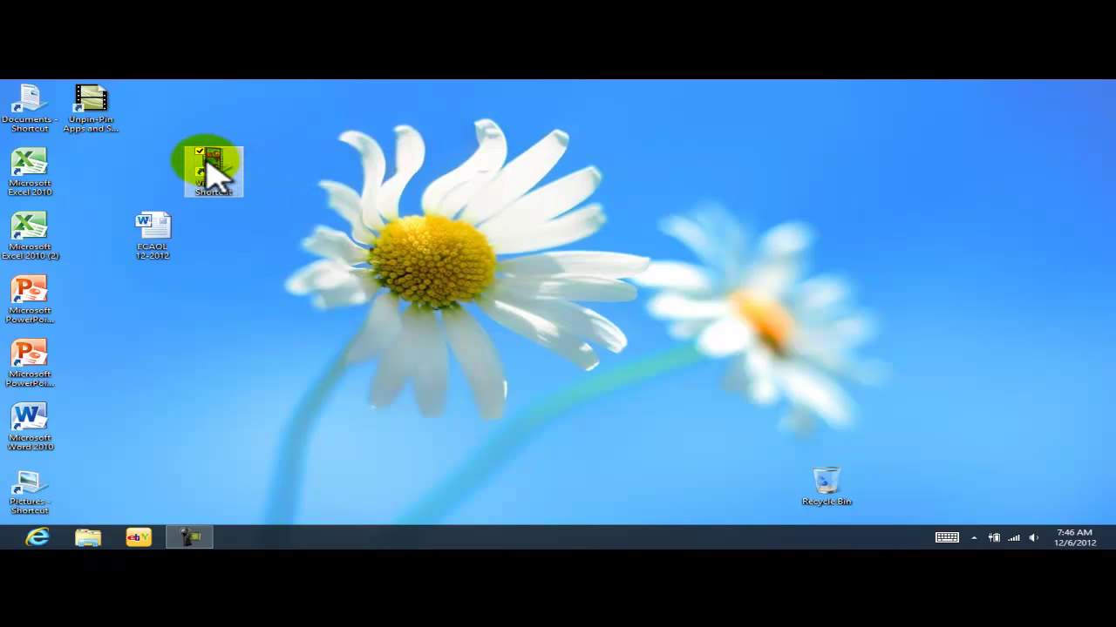
drag(209, 161, 823, 479)
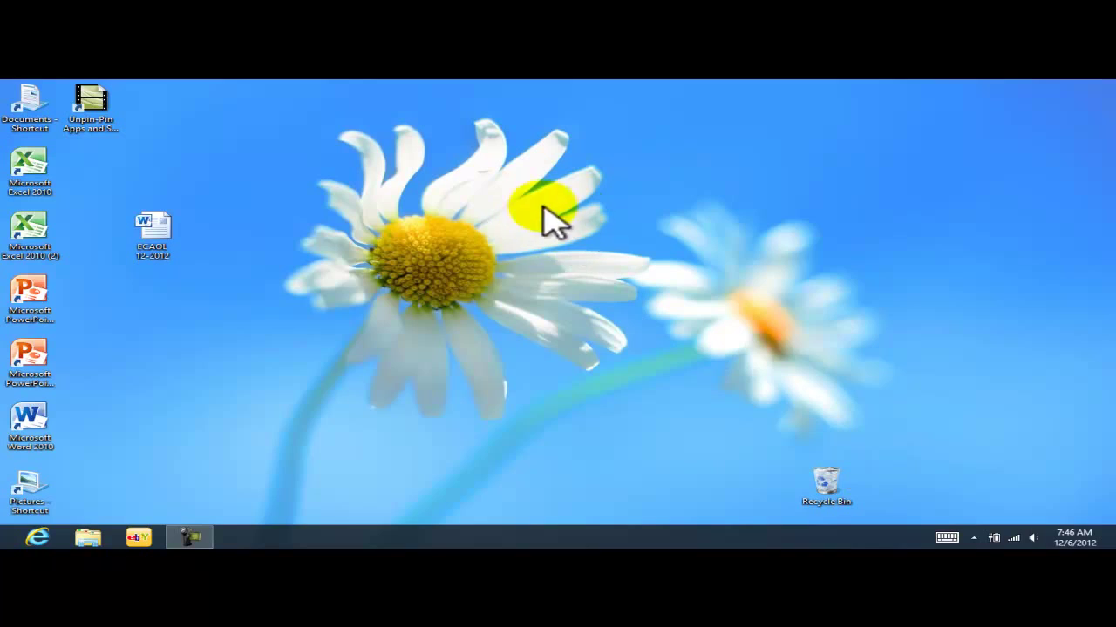
Delete the ECAOL 12-2012 document copy from the desktop.
click(164, 232)
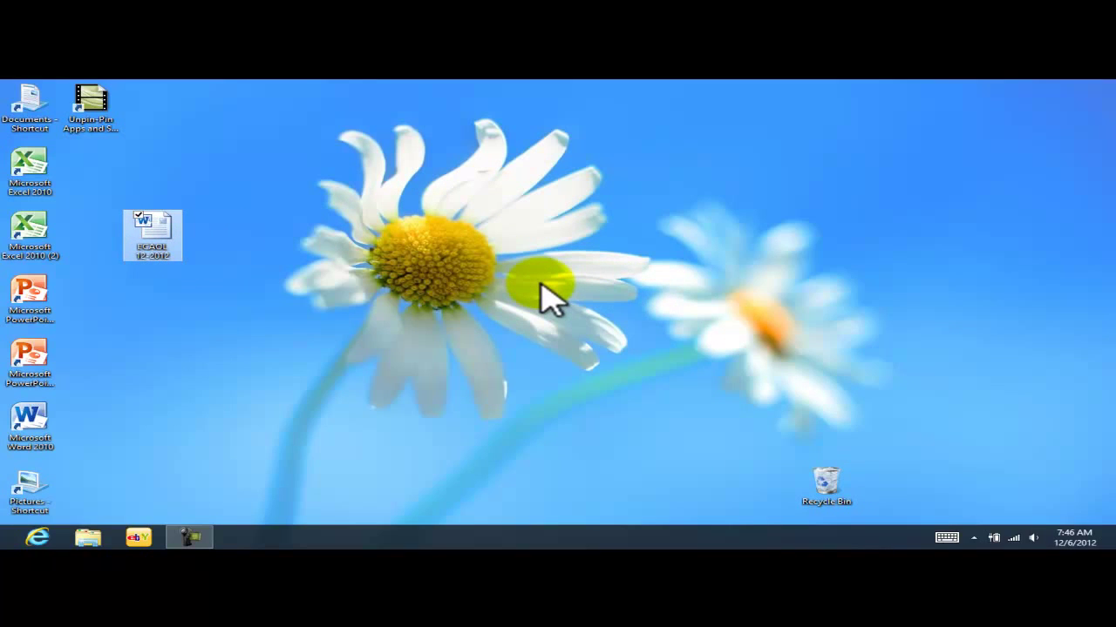
key(Delete)
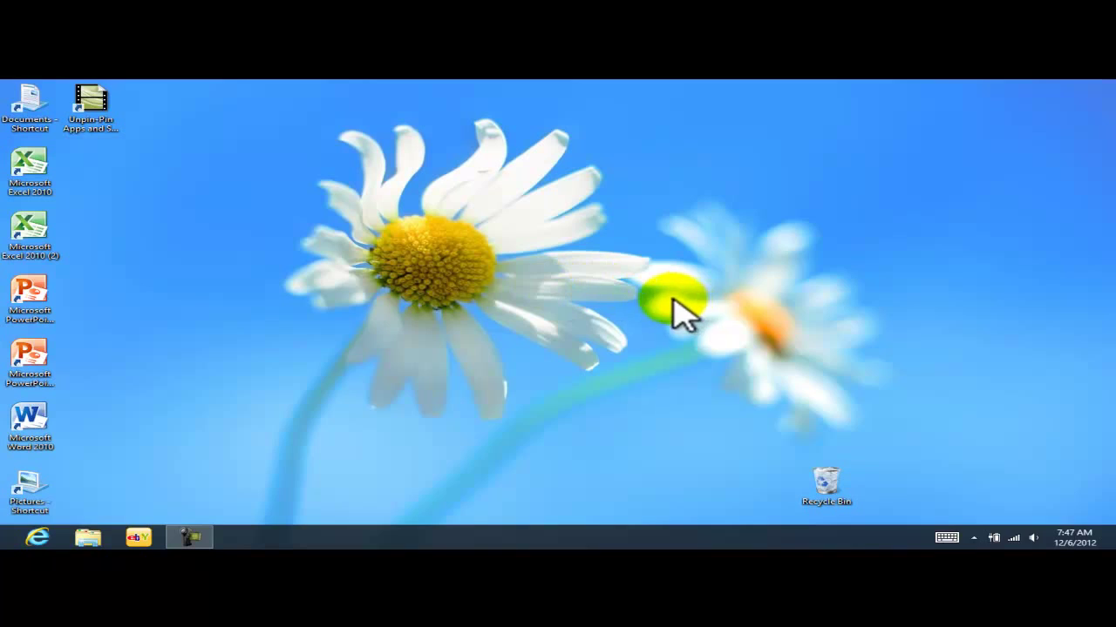
click(646, 280)
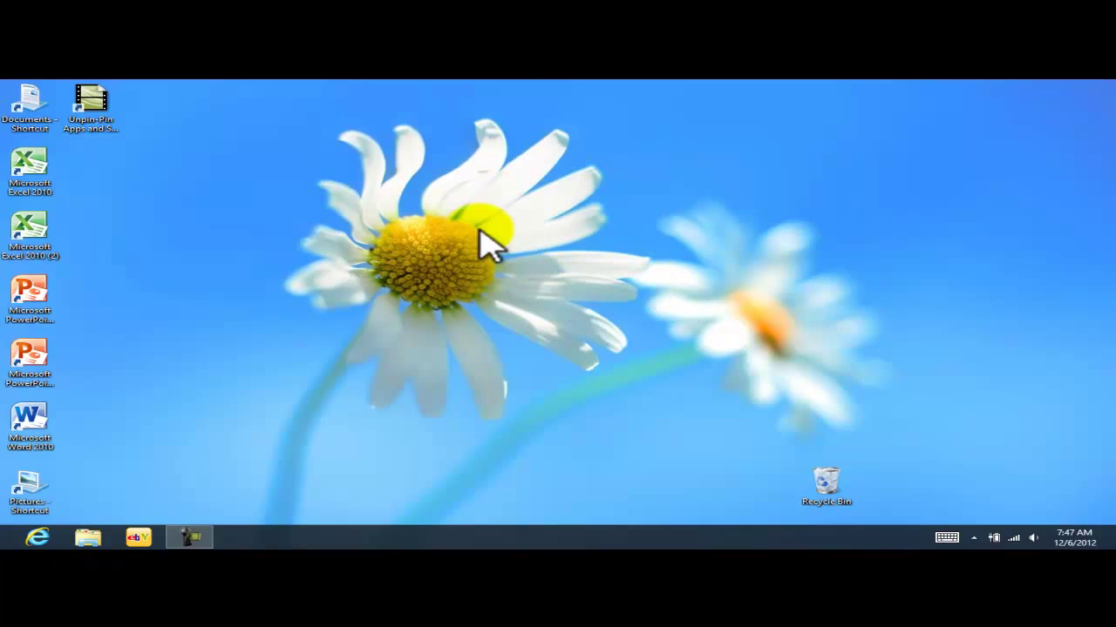
right_click(88, 99)
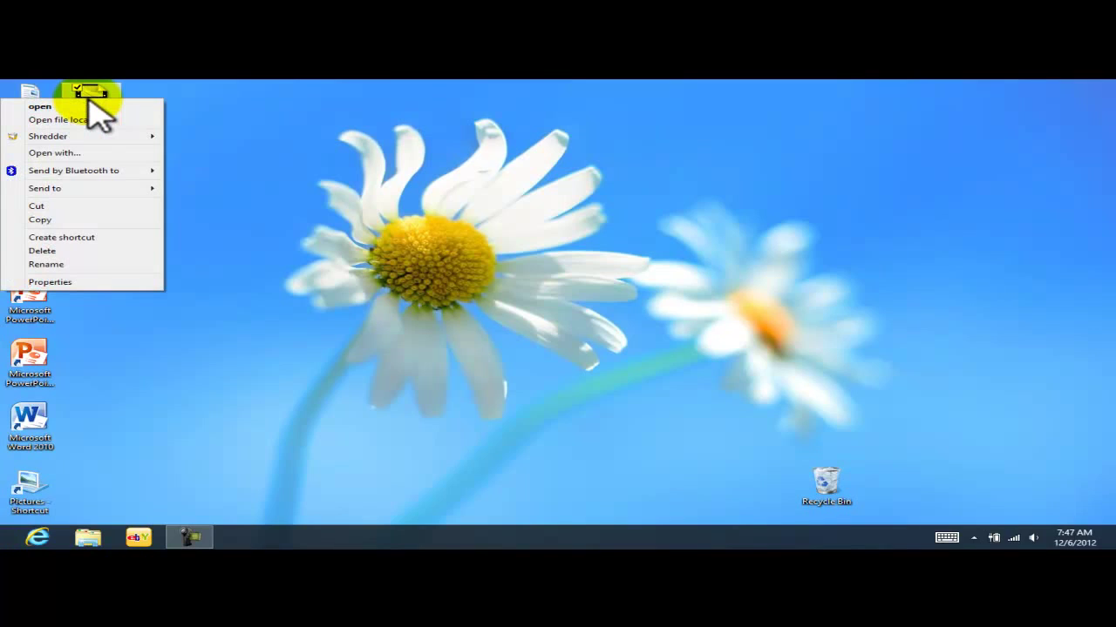
click(300, 131)
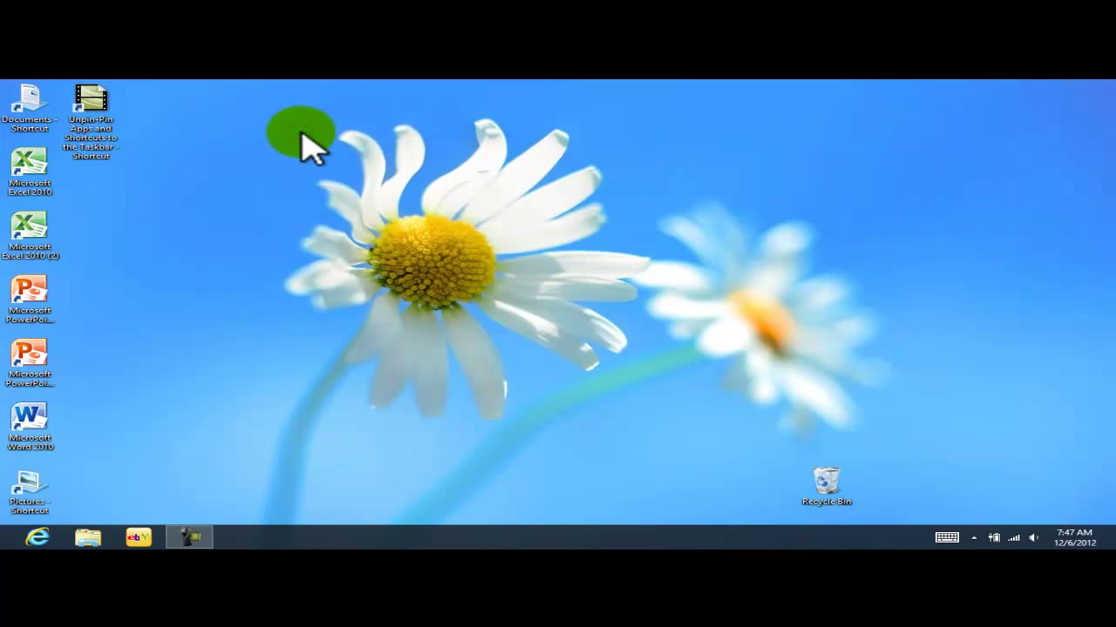
right_click(97, 119)
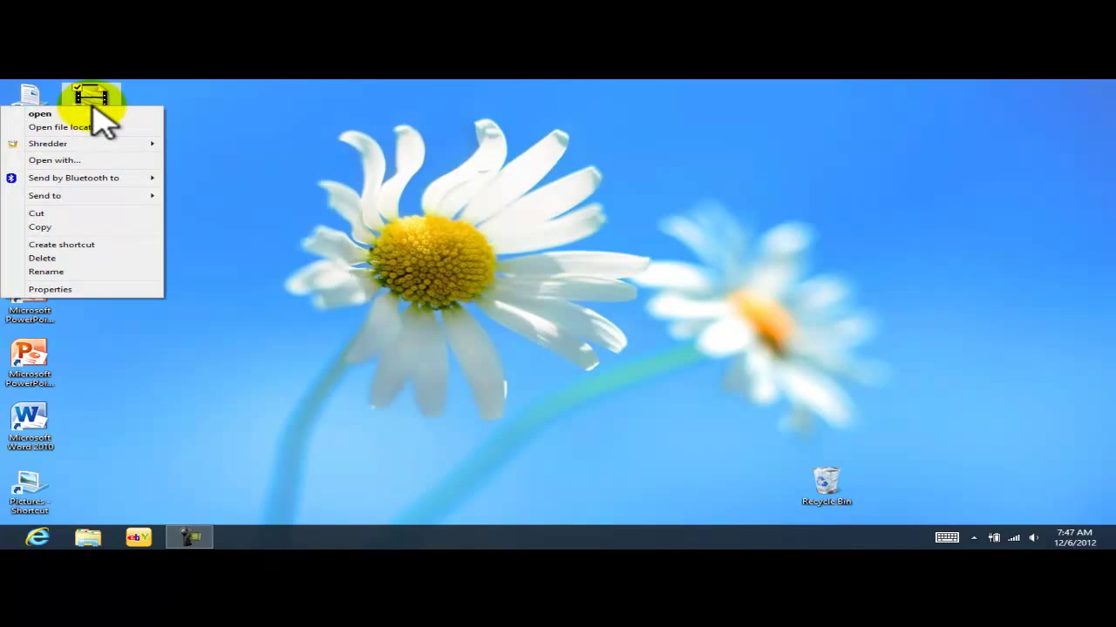
click(271, 125)
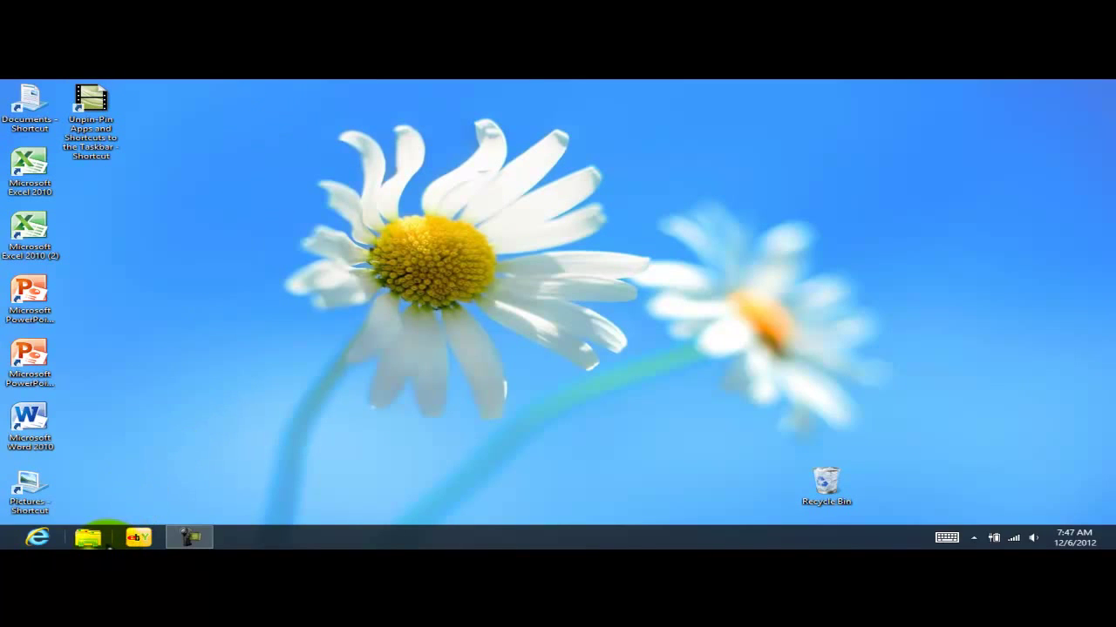
Open the Videos library in File Explorer, and move and shrink its window to uncover more of the desktop.
click(96, 538)
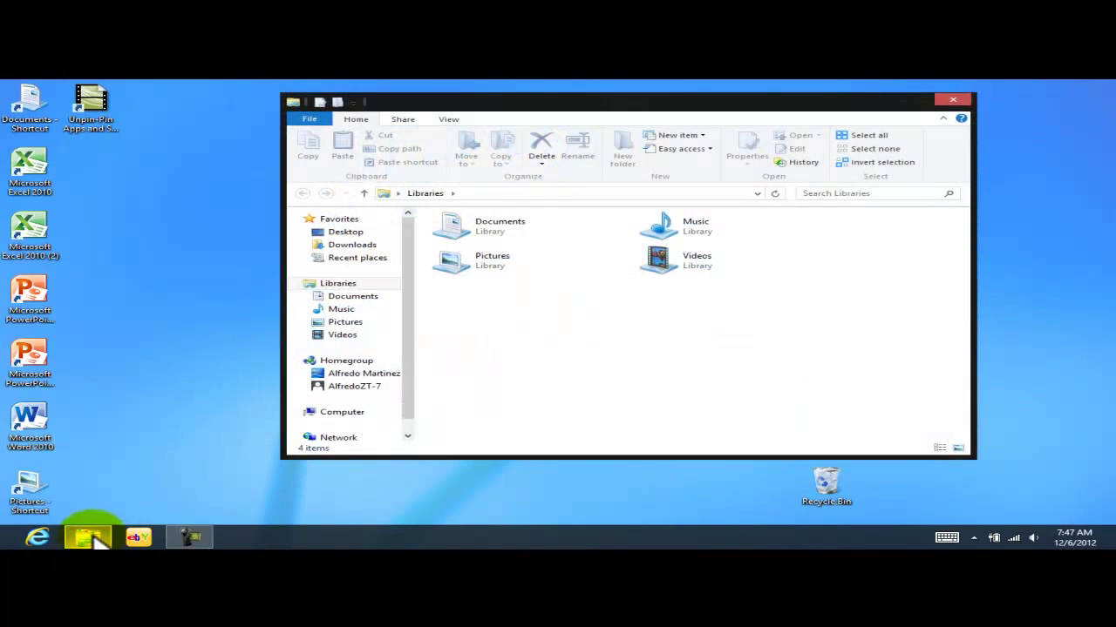
double_click(689, 261)
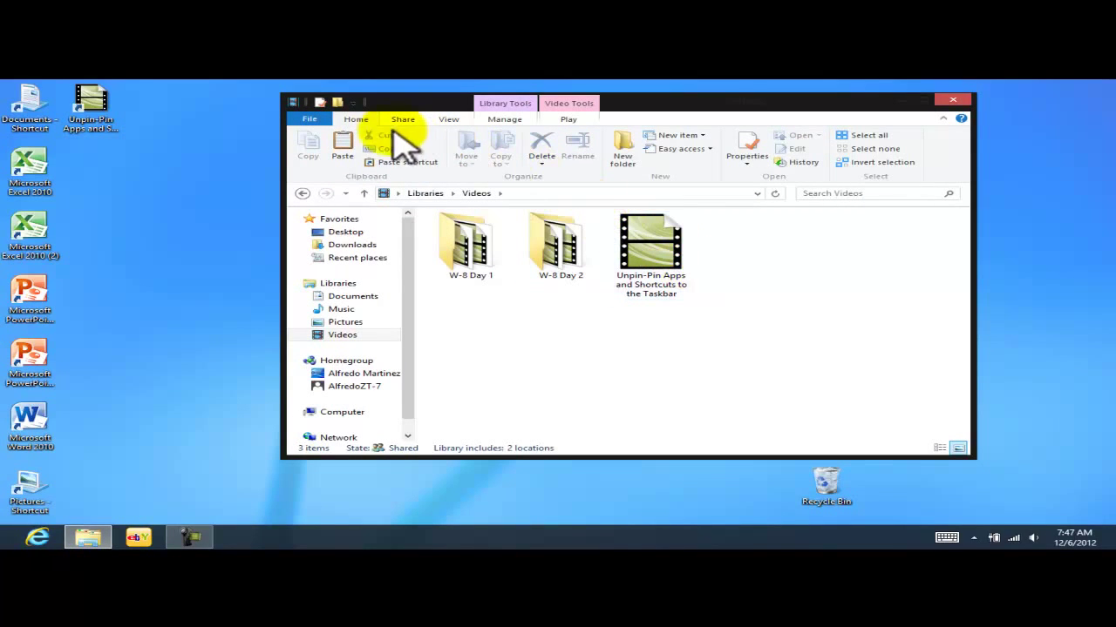
click(302, 194)
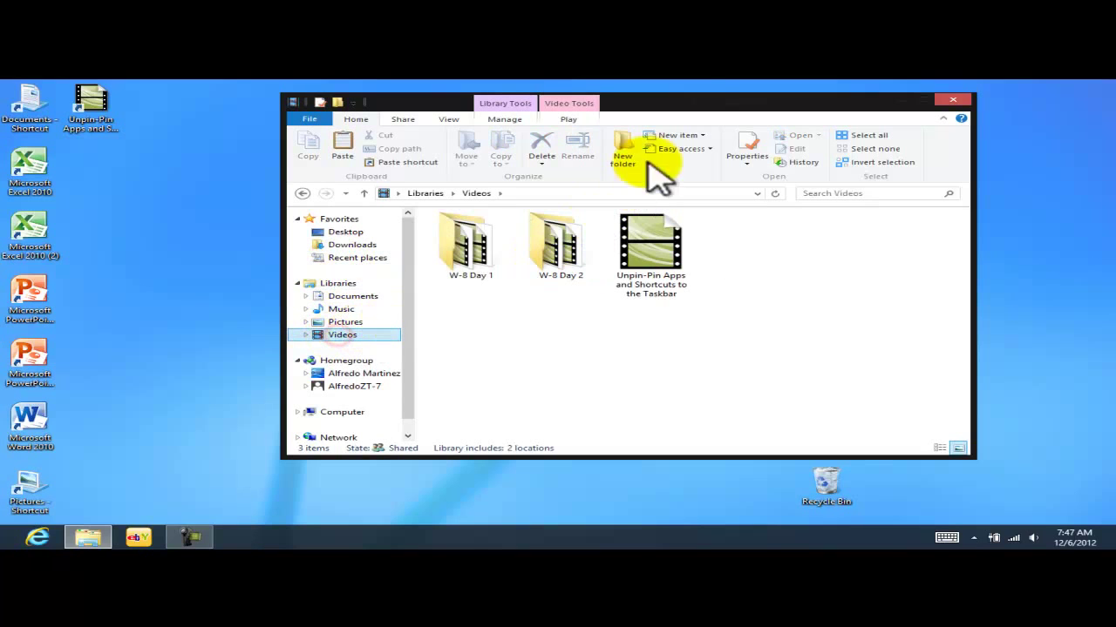
drag(671, 107, 776, 94)
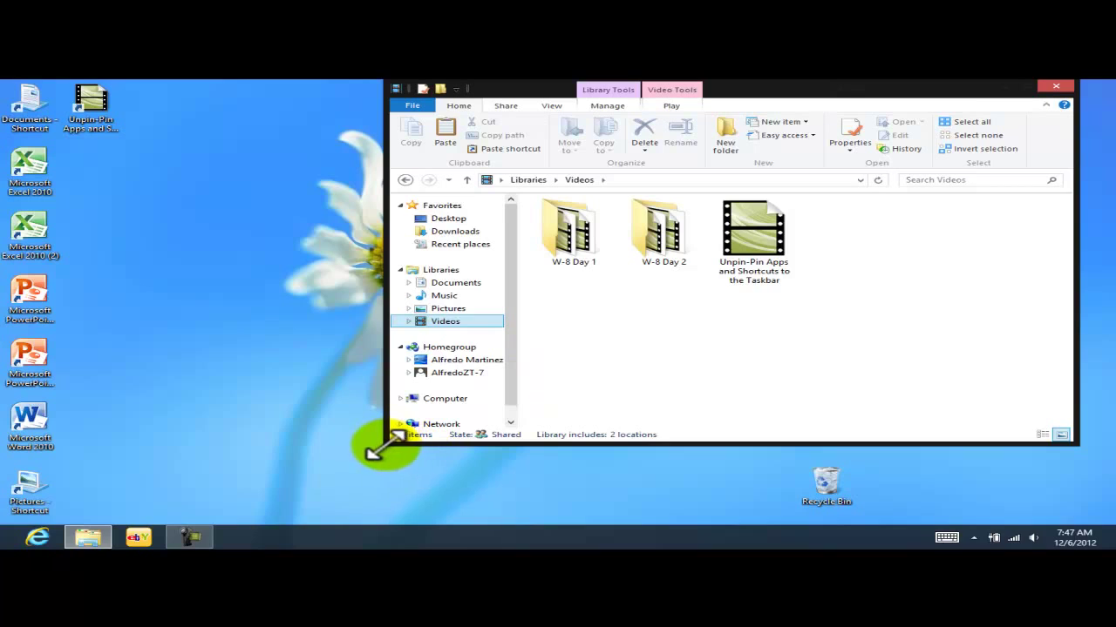
drag(385, 444, 504, 344)
Select the original Unpin-Pin Apps and Shortcuts to the Taskbar video in the Videos library to identify the actual file.
click(832, 226)
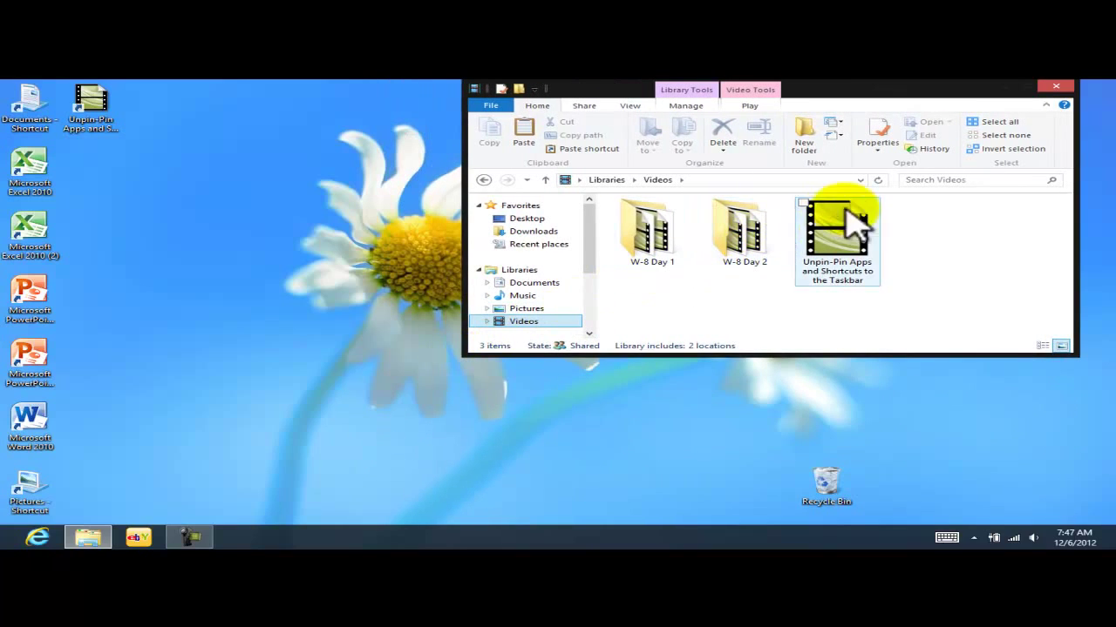
click(931, 248)
click(837, 233)
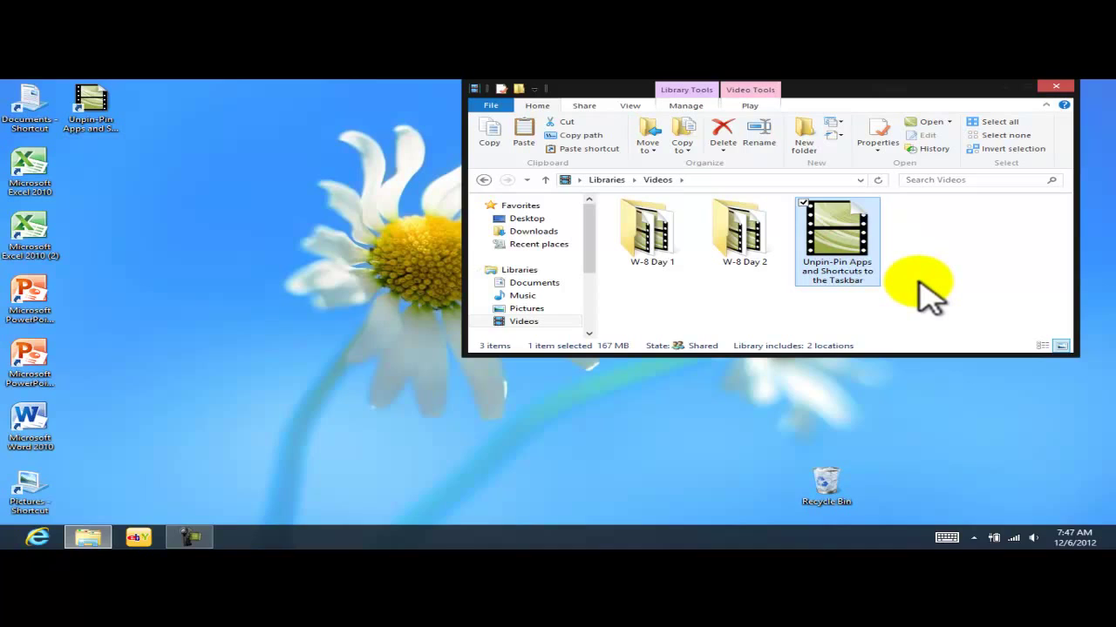
Delete the Unpin-Pin Apps and Shortcuts to the Taskbar shortcut from the desktop, and close the Videos library window.
click(103, 115)
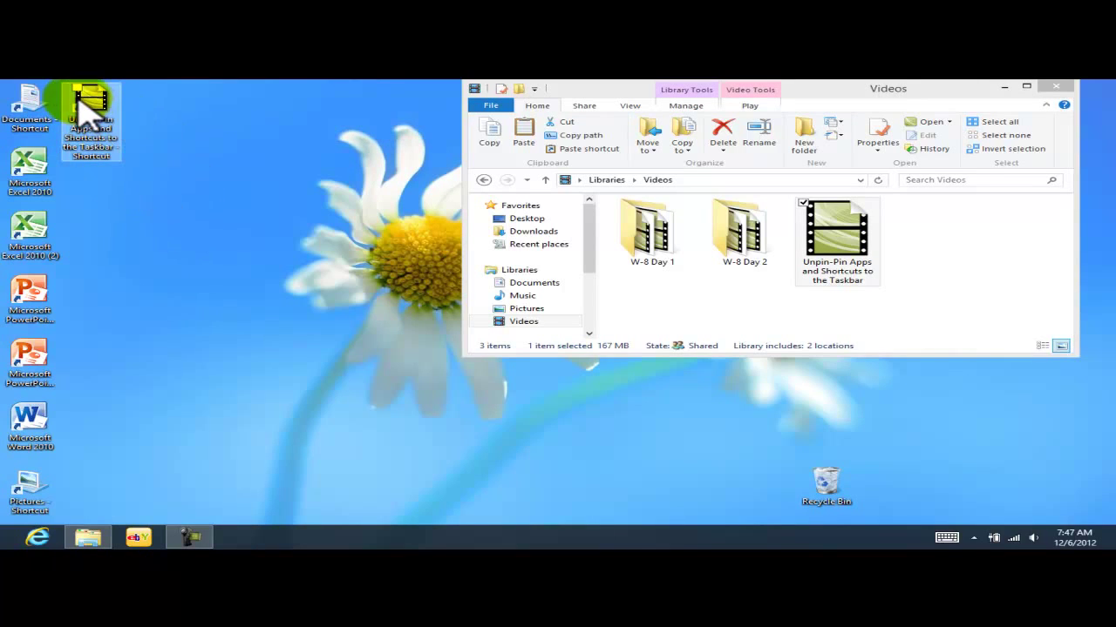
click(93, 98)
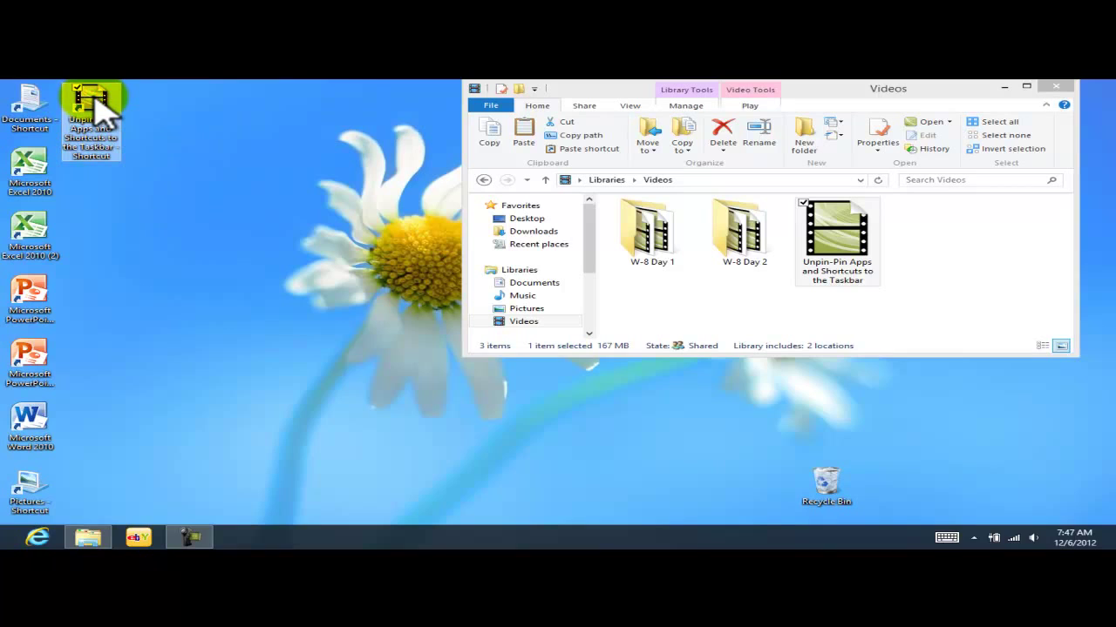
right_click(98, 108)
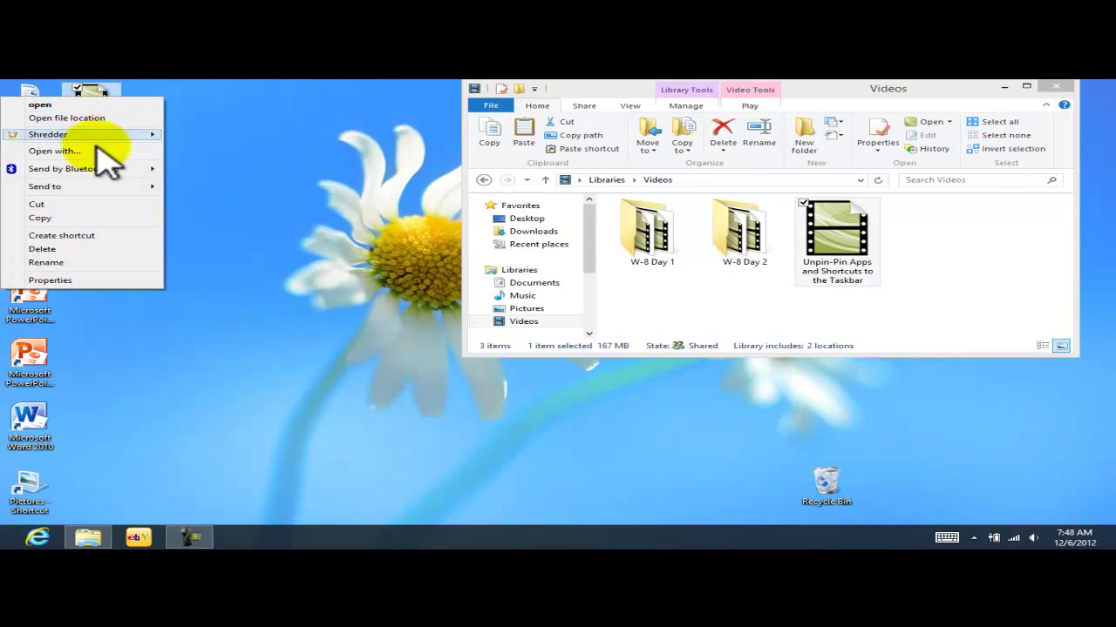
click(43, 250)
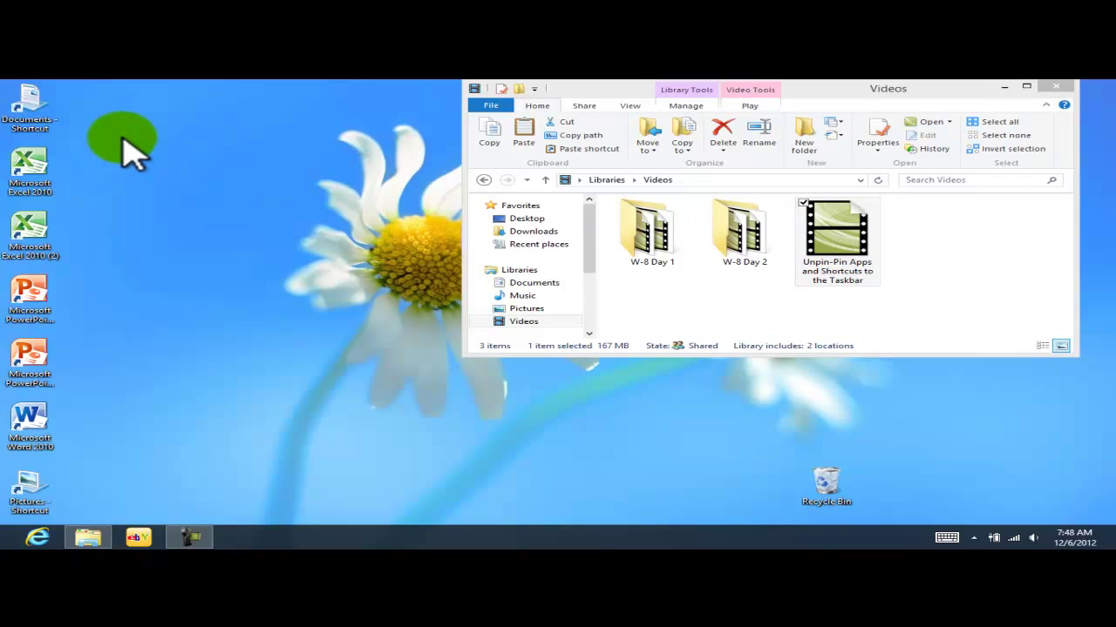
click(1062, 90)
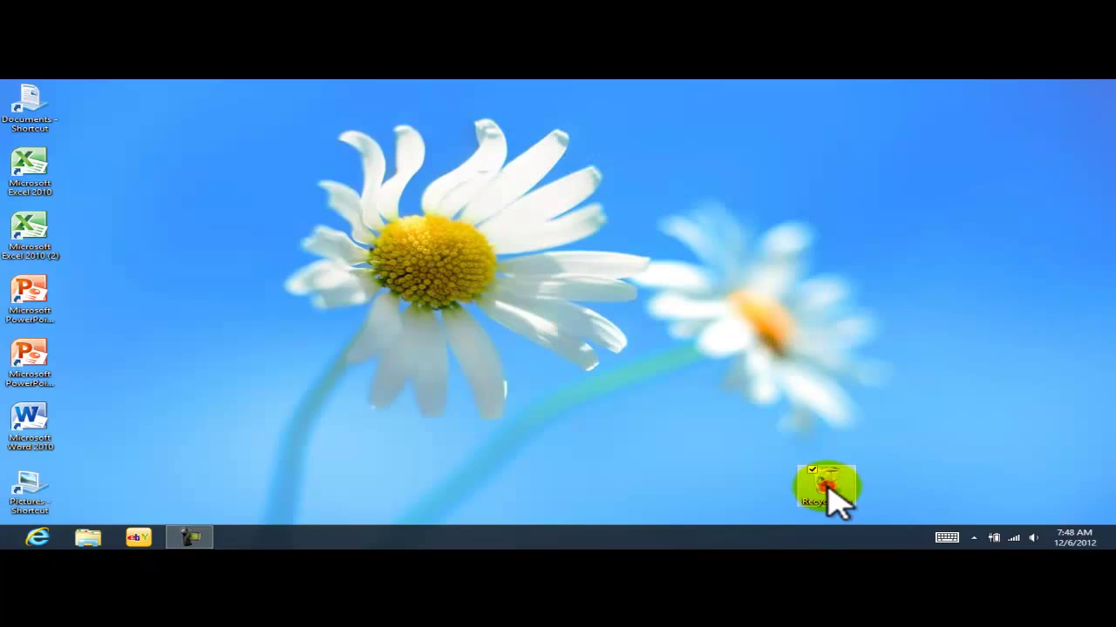
Open the Recycle Bin, shift its window slightly, and move the desktop's Pictures shortcut into the bin.
double_click(827, 488)
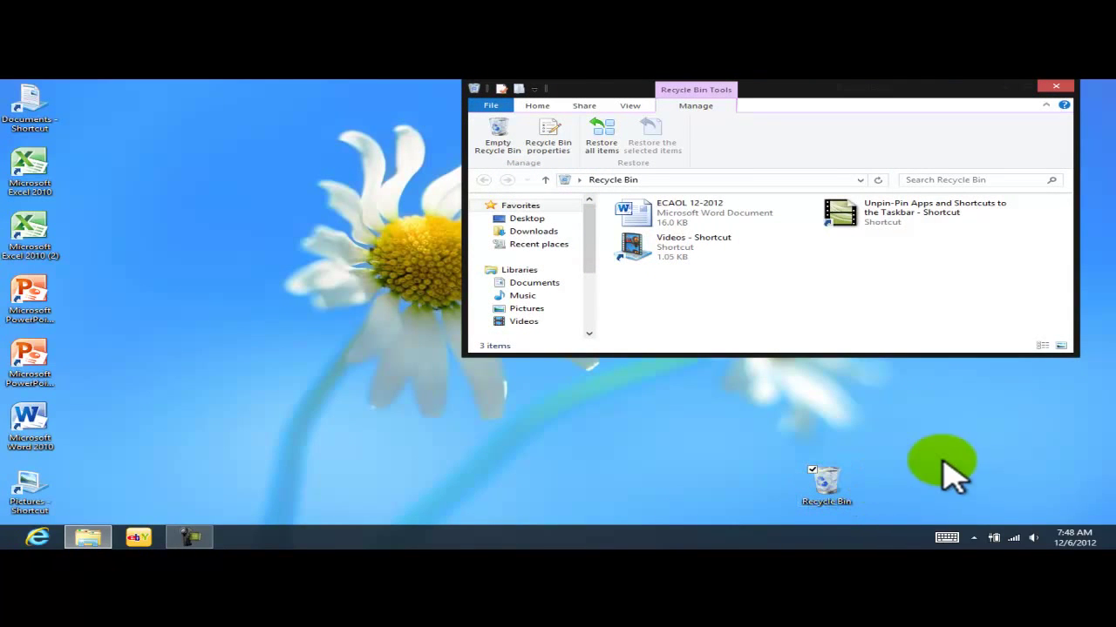
drag(810, 87, 796, 99)
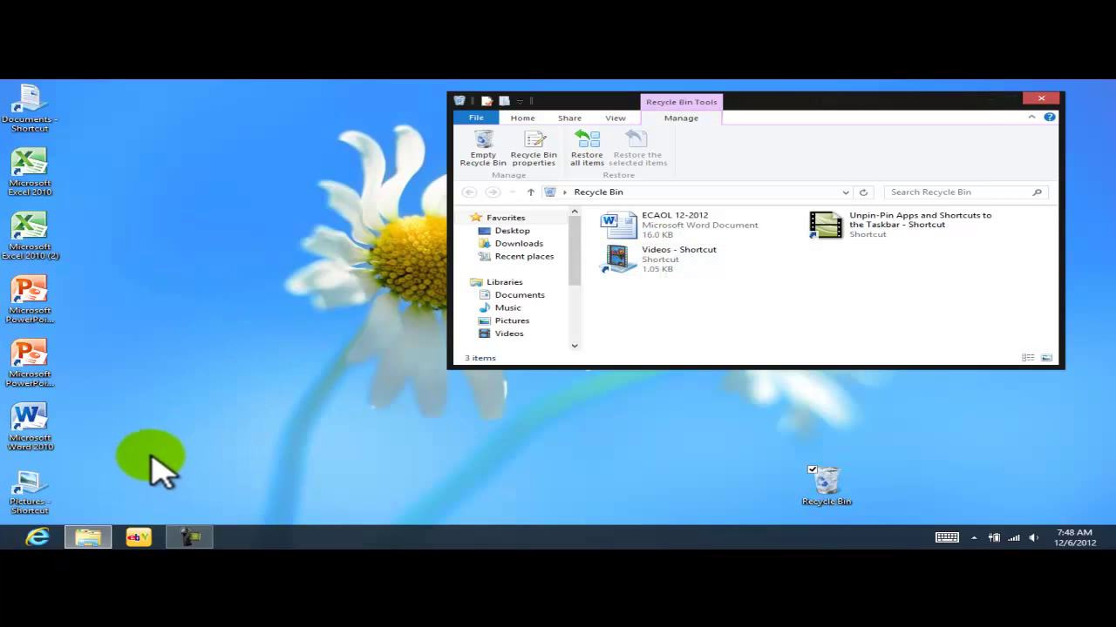
drag(26, 485, 821, 485)
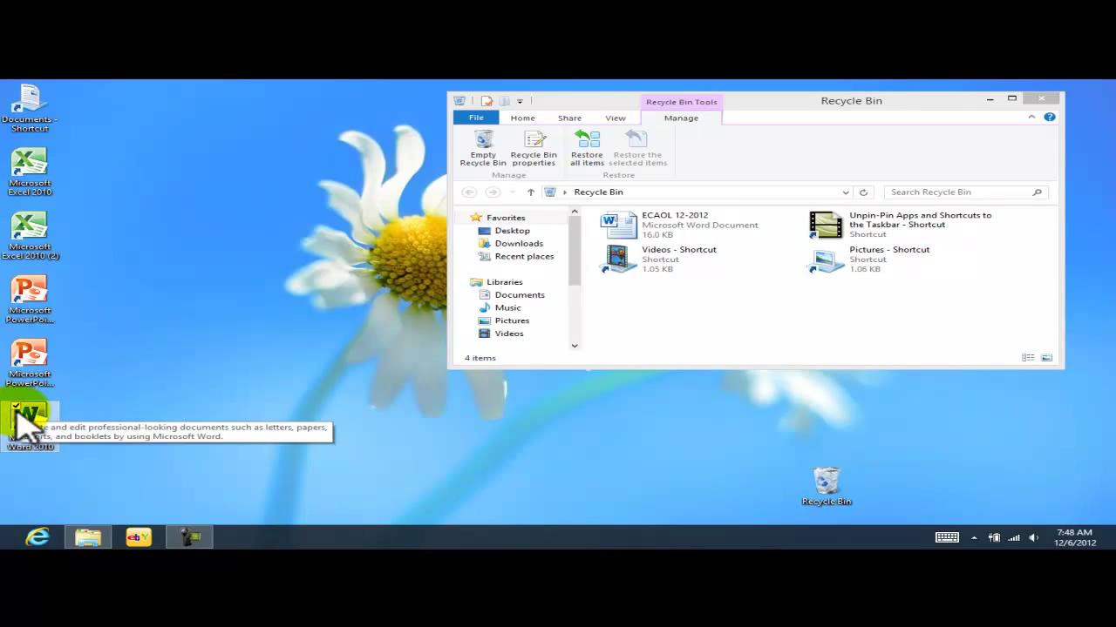
Delete the Microsoft Word 2010 and Microsoft PowerPoint 2010 (2) shortcuts from the desktop.
key(Delete)
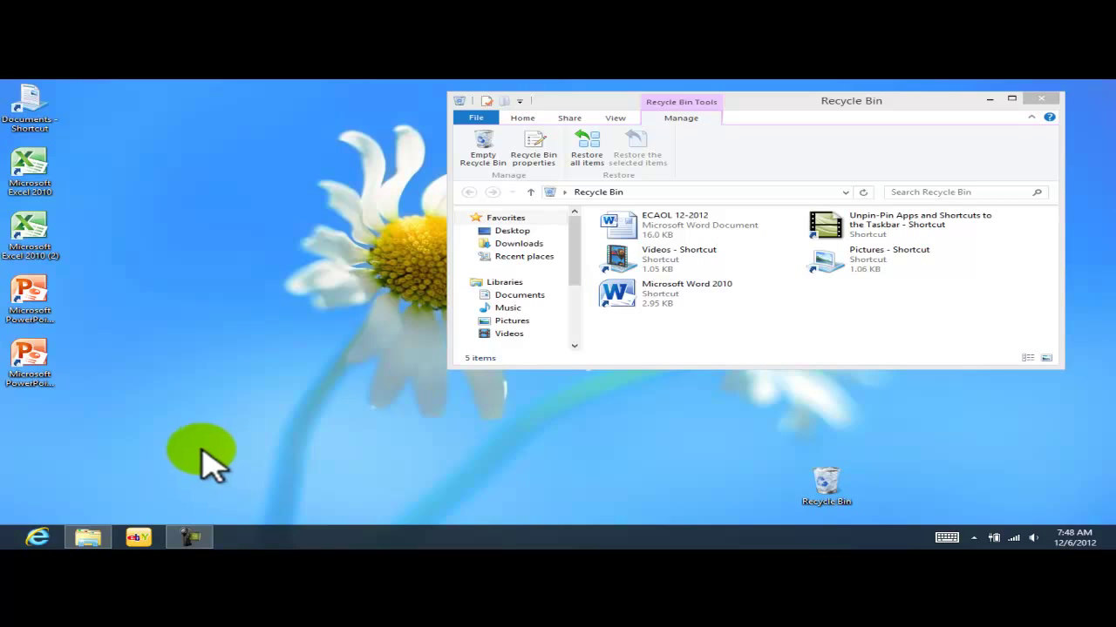
click(48, 373)
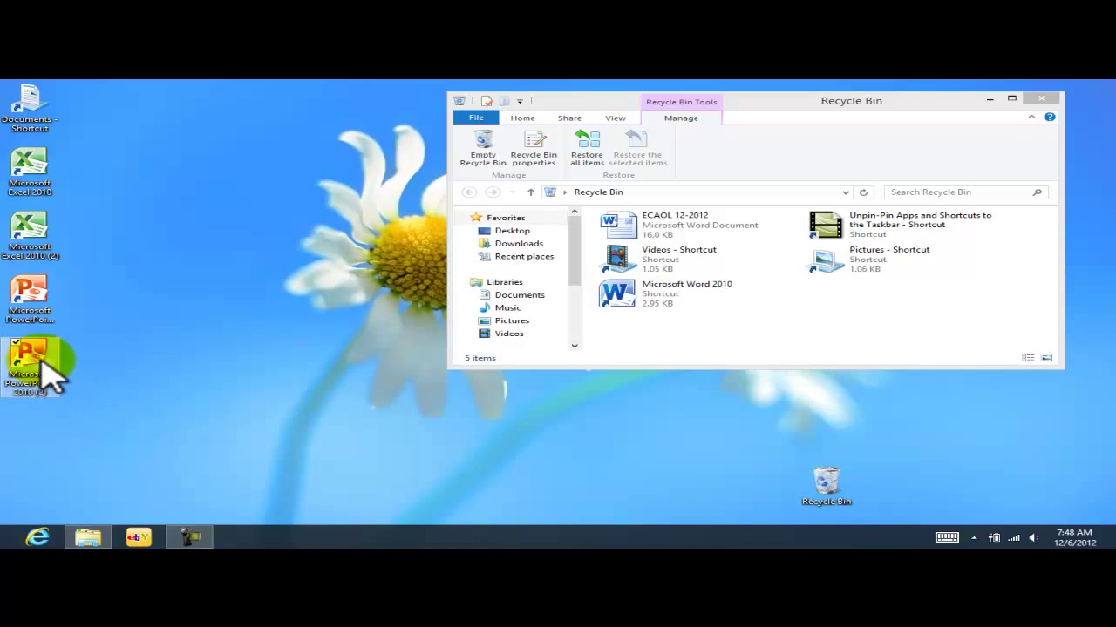
right_click(48, 373)
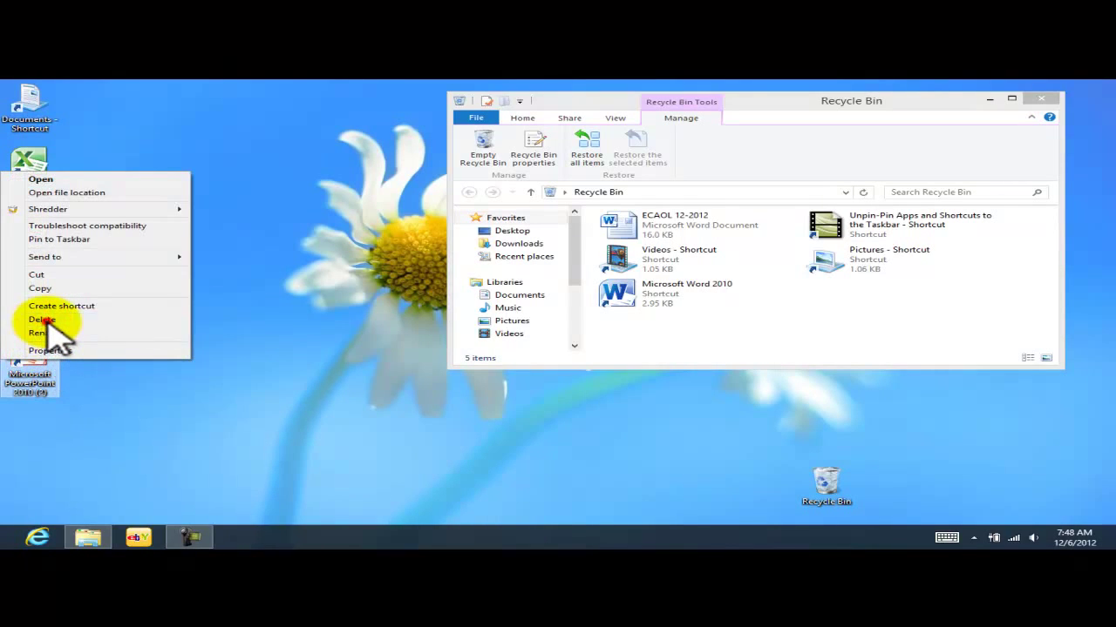
click(41, 320)
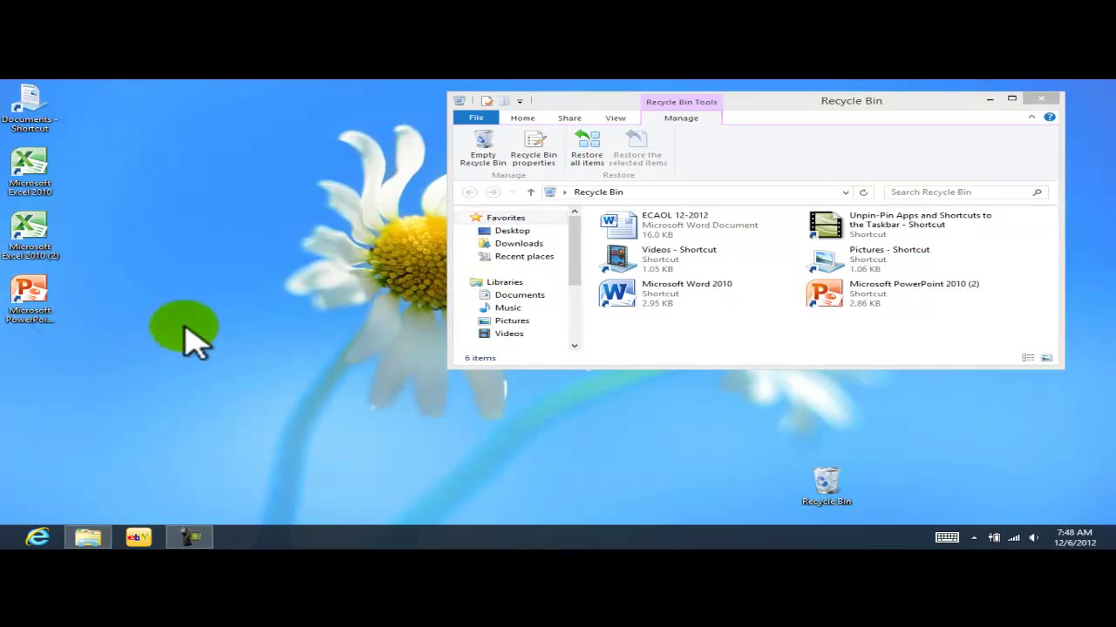
drag(131, 87, 169, 114)
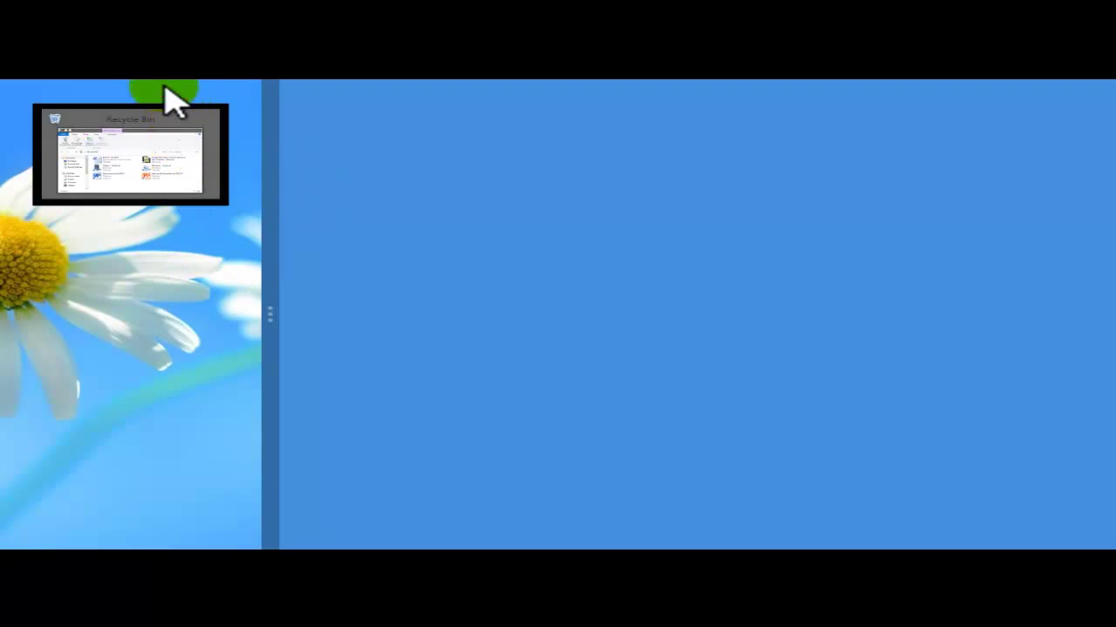
drag(166, 88, 548, 88)
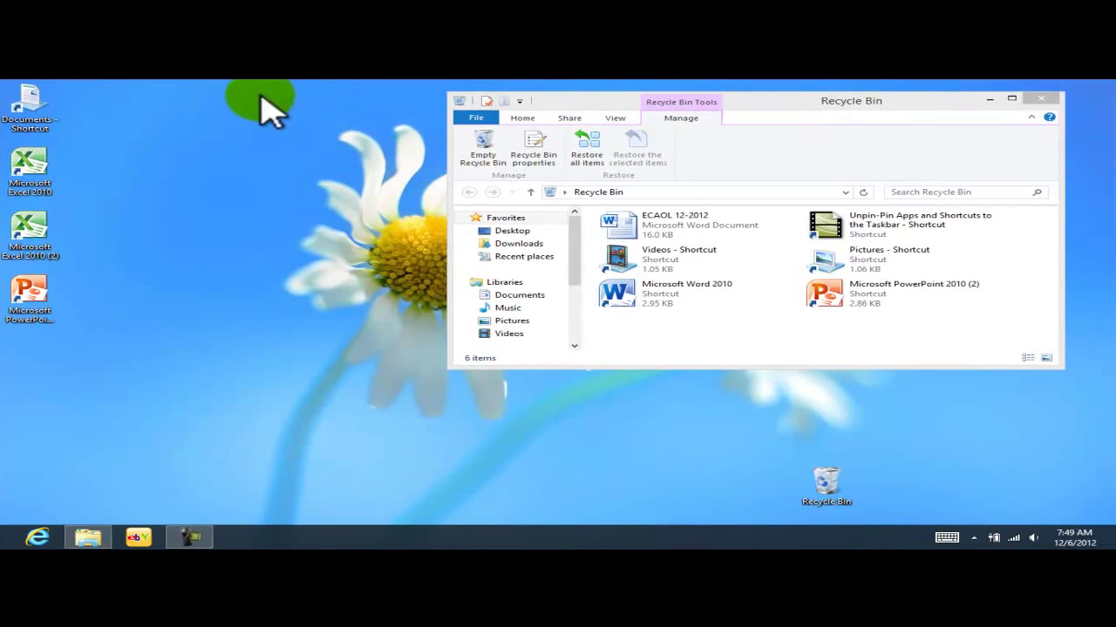
drag(361, 87, 439, 97)
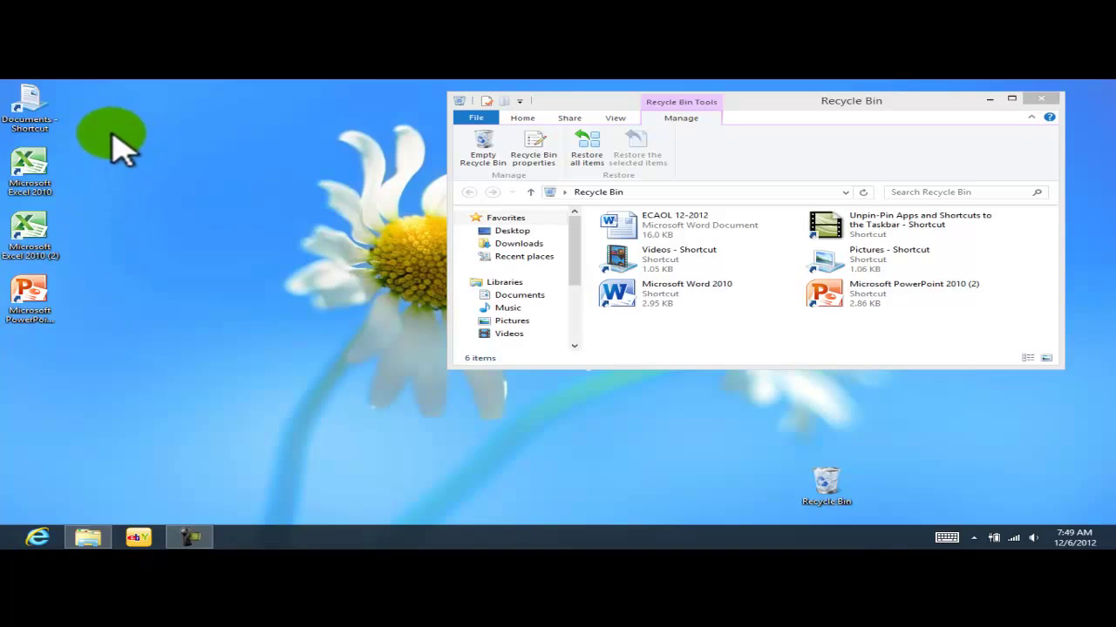
Copy the Microsoft Excel 2010, Microsoft Excel 2010 (2) and Microsoft PowerPoint 2010 shortcuts together and paste the copies onto the desktop.
drag(91, 141, 22, 349)
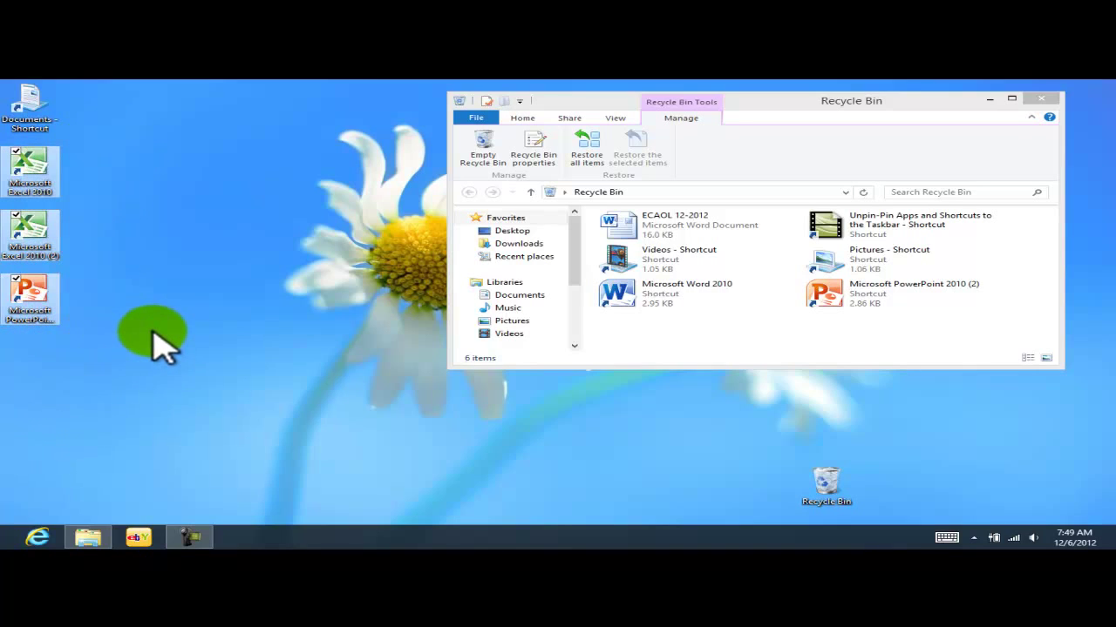
click(190, 185)
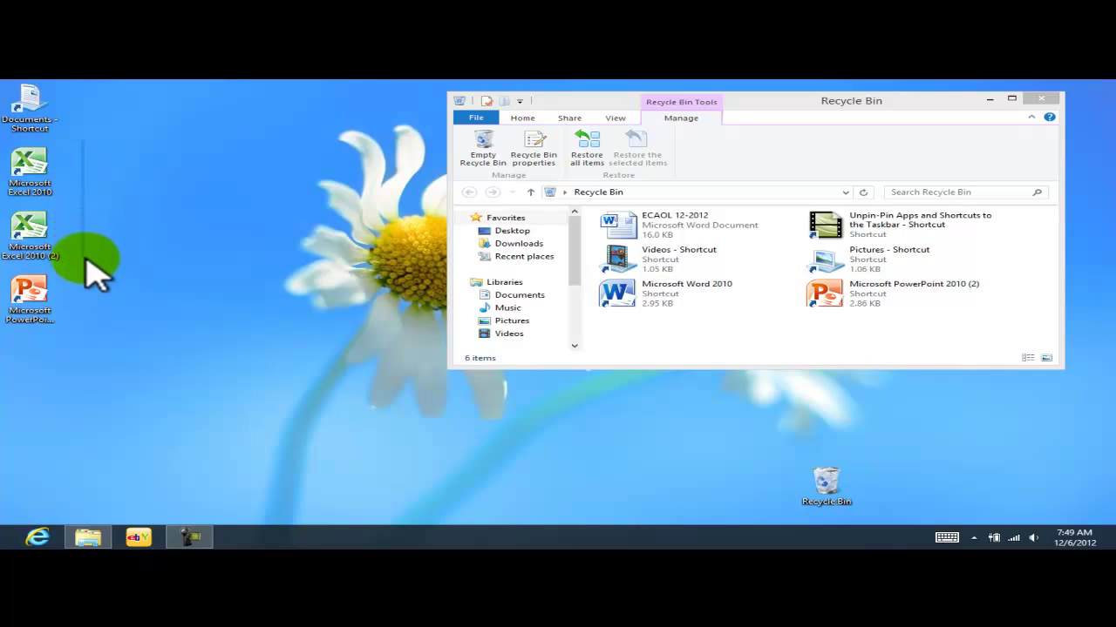
drag(86, 259, 11, 340)
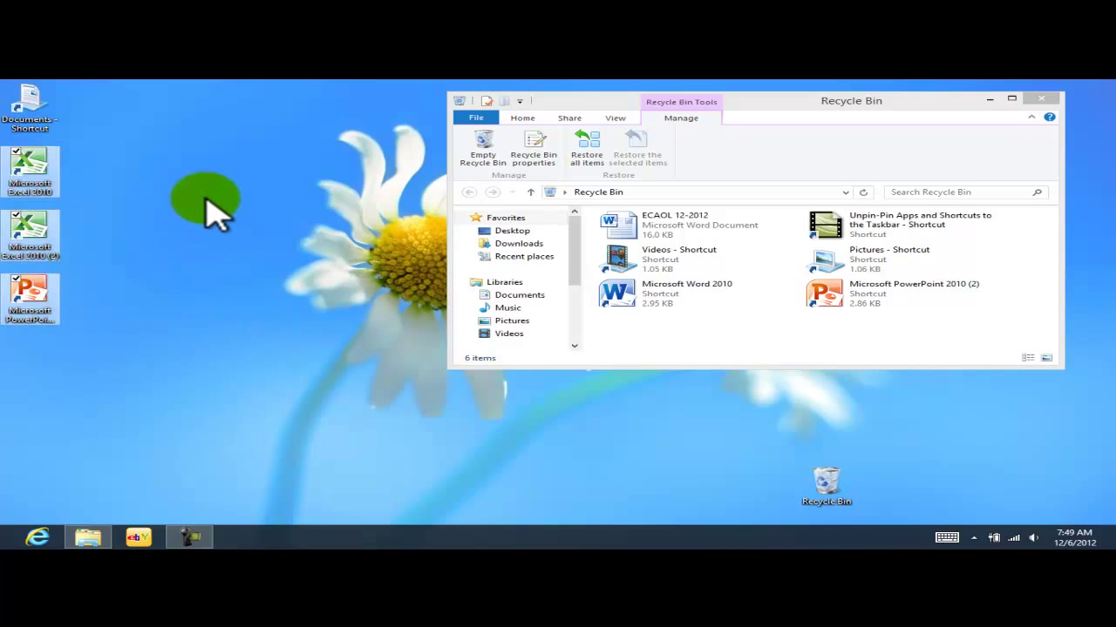
right_click(43, 169)
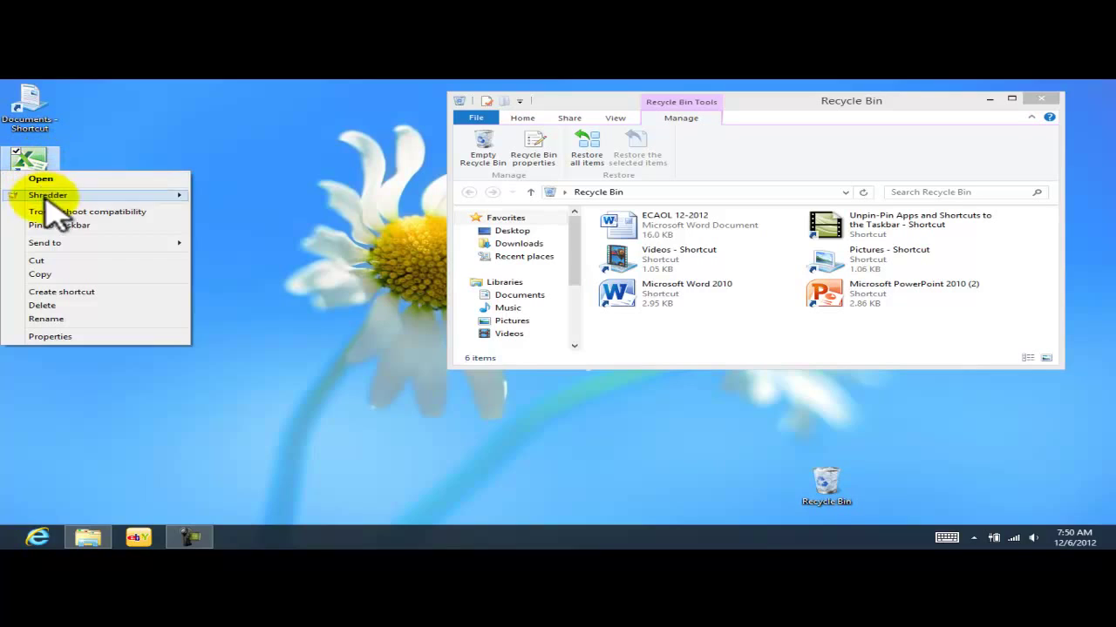
click(51, 277)
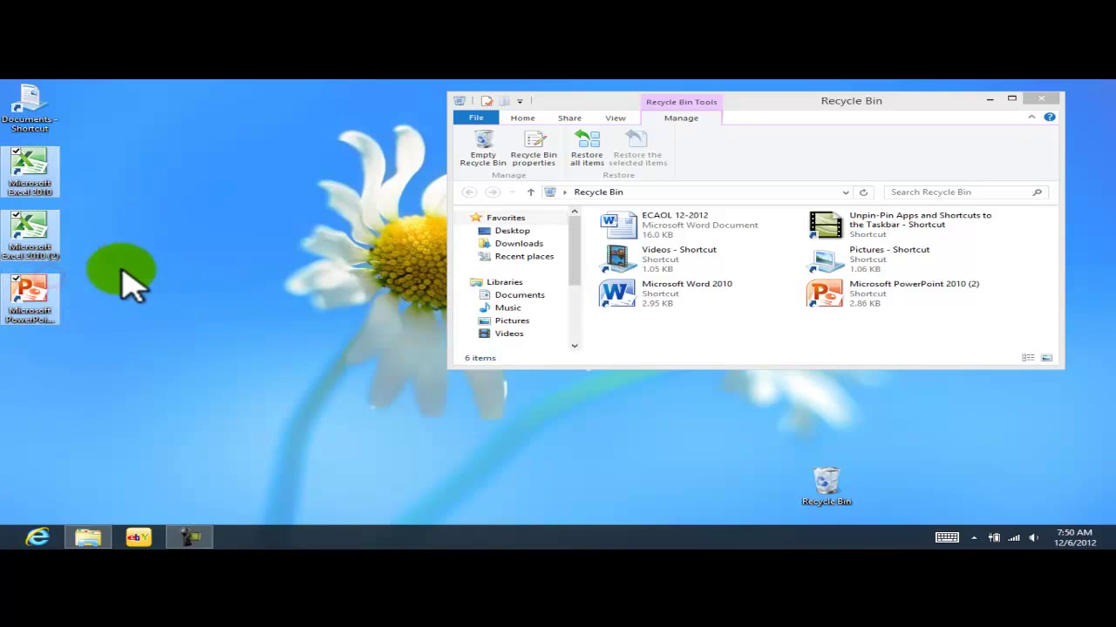
right_click(149, 193)
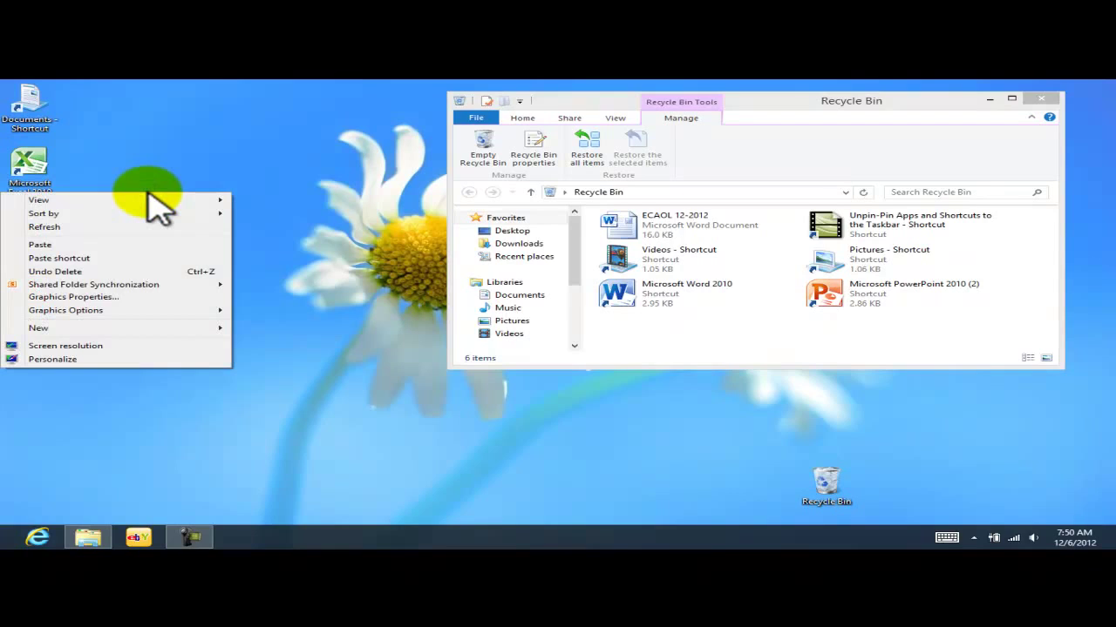
click(70, 246)
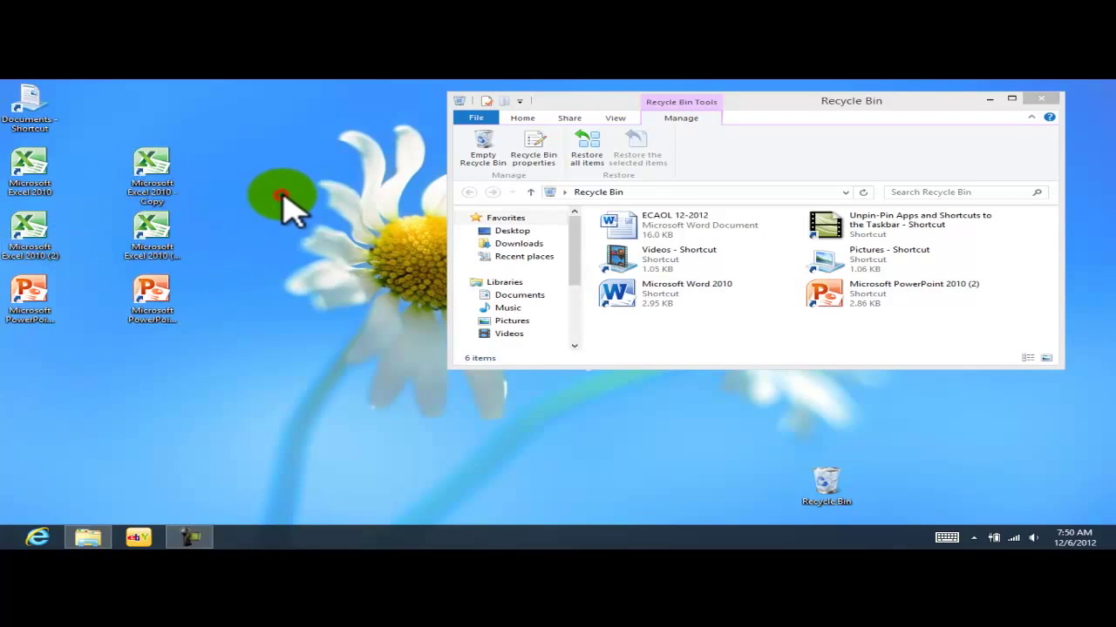
Move the three pasted shortcut copies as a group farther away from the originals, and clear the selection.
drag(224, 130, 137, 337)
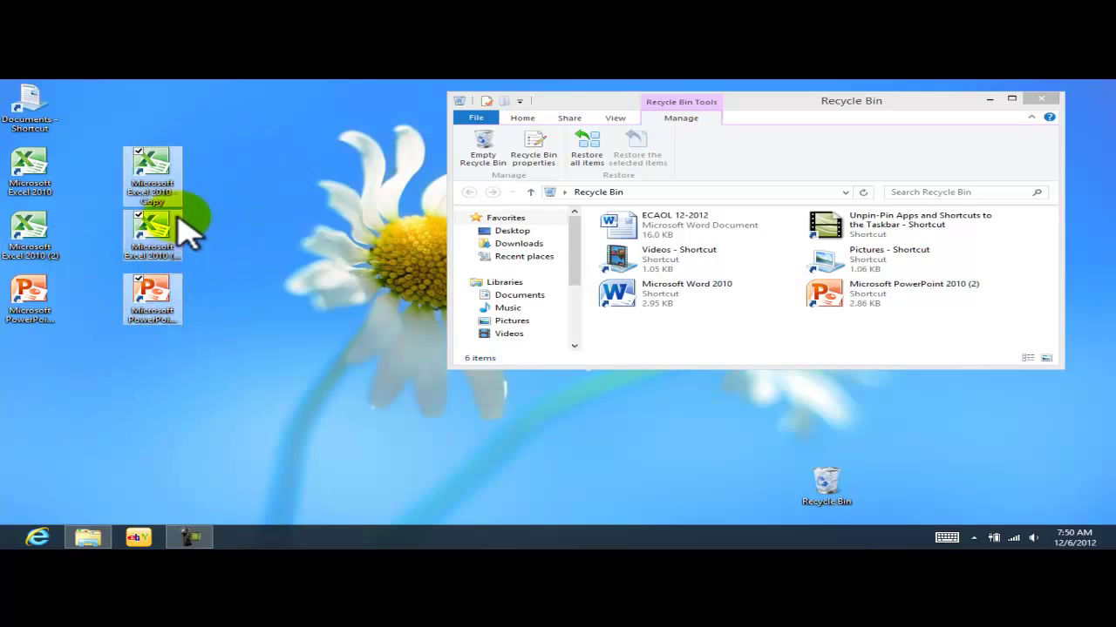
drag(150, 179, 285, 159)
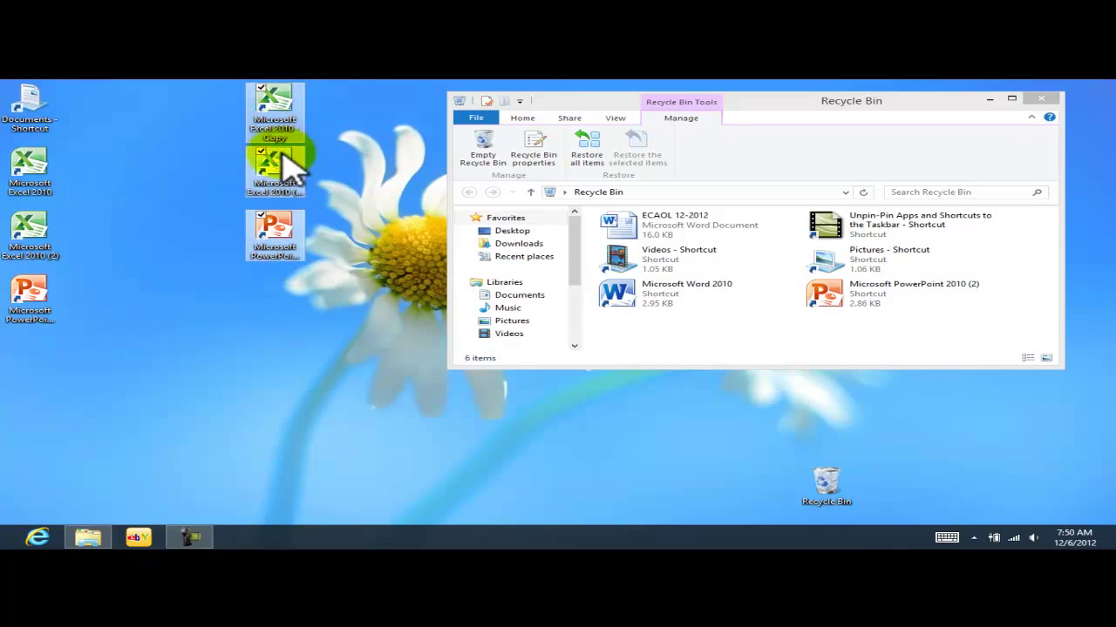
click(372, 158)
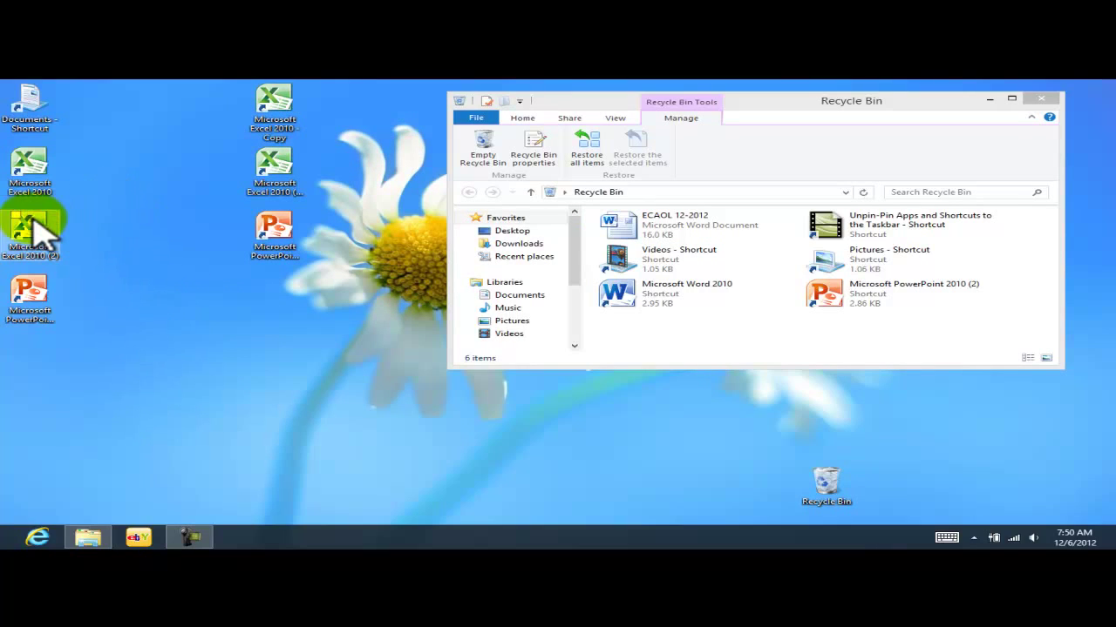
Select the Documents and two Excel shortcuts one at a time, and build a multiple selection that also includes Microsoft PowerPoint 2010.
click(38, 109)
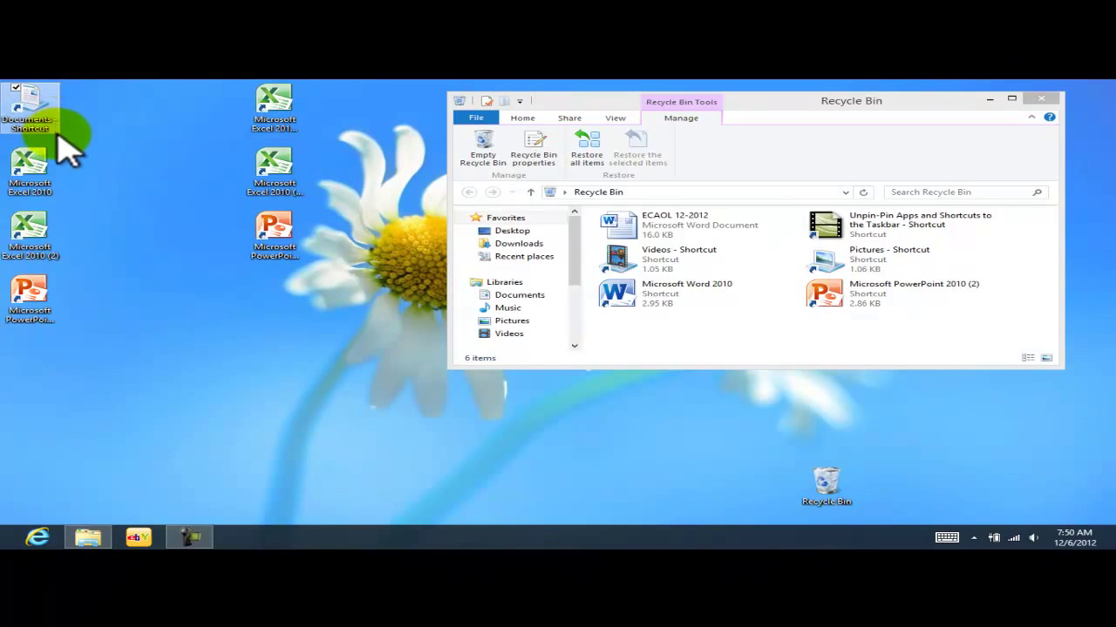
click(33, 166)
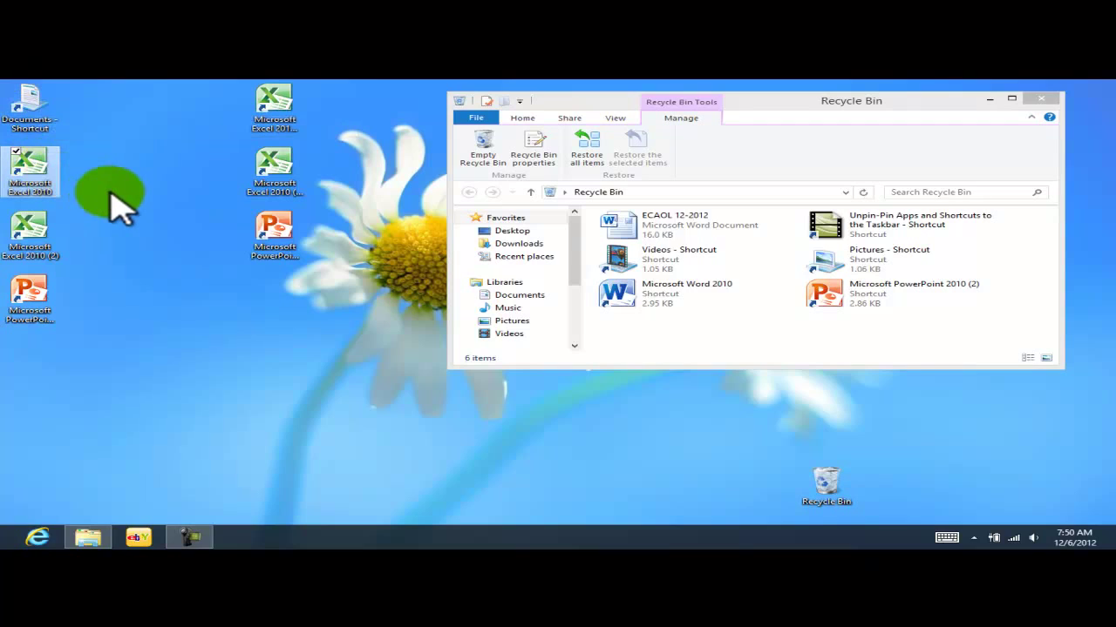
click(28, 227)
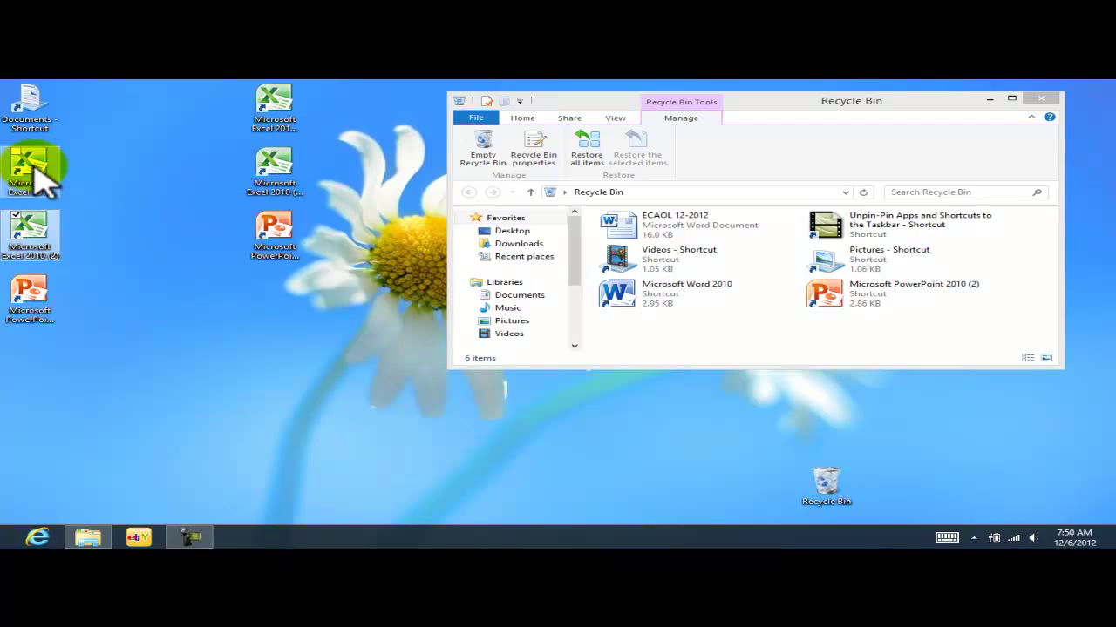
click(103, 131)
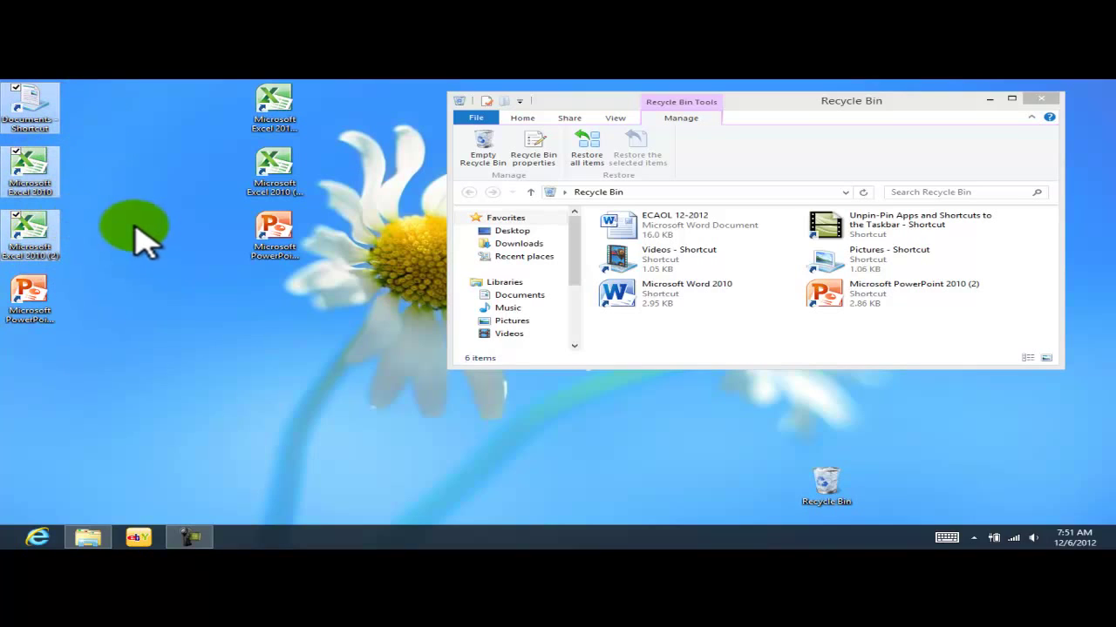
ctrl+click(31, 314)
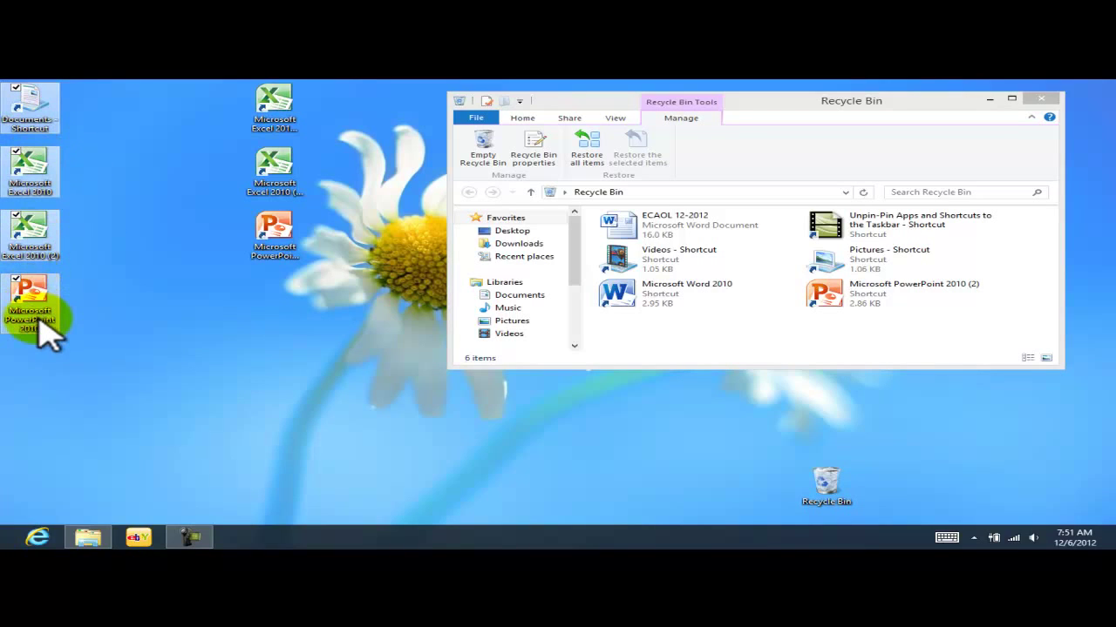
Restart the selection with the Documents shortcut, and add Microsoft Excel 2010, Microsoft Excel 2010 (2) and Microsoft PowerPoint 2010 individually.
click(33, 111)
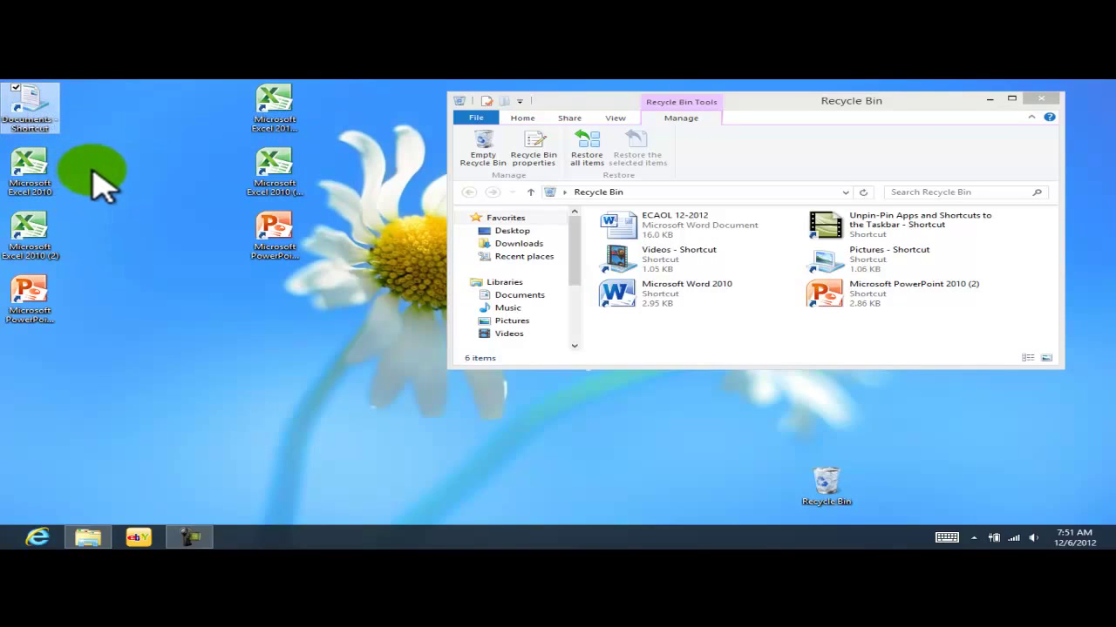
ctrl+click(46, 170)
ctrl+click(48, 234)
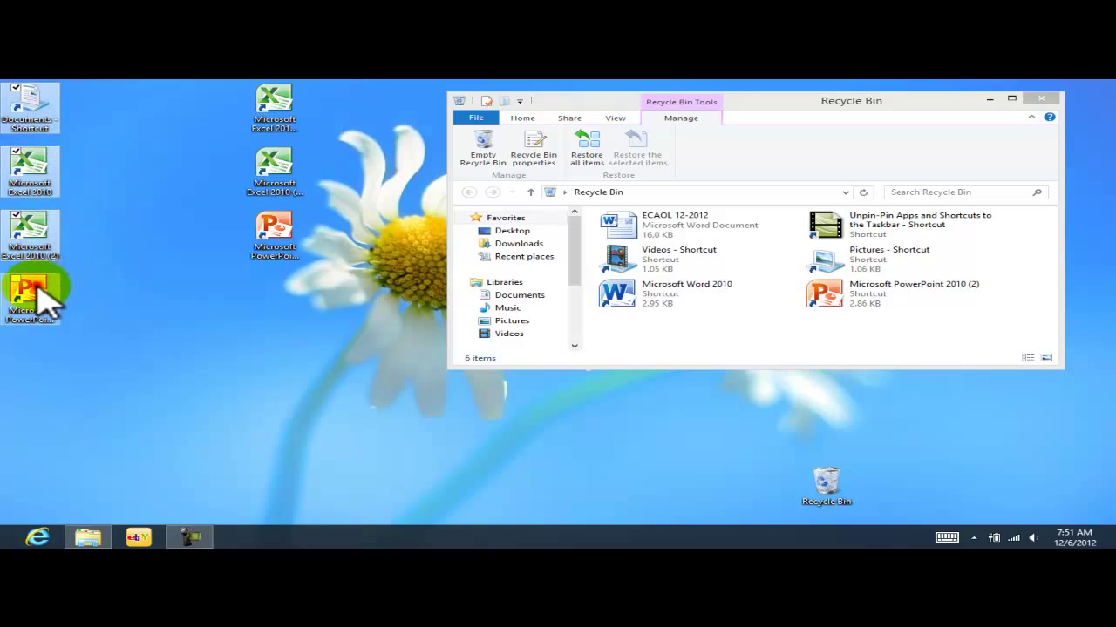
ctrl+click(37, 283)
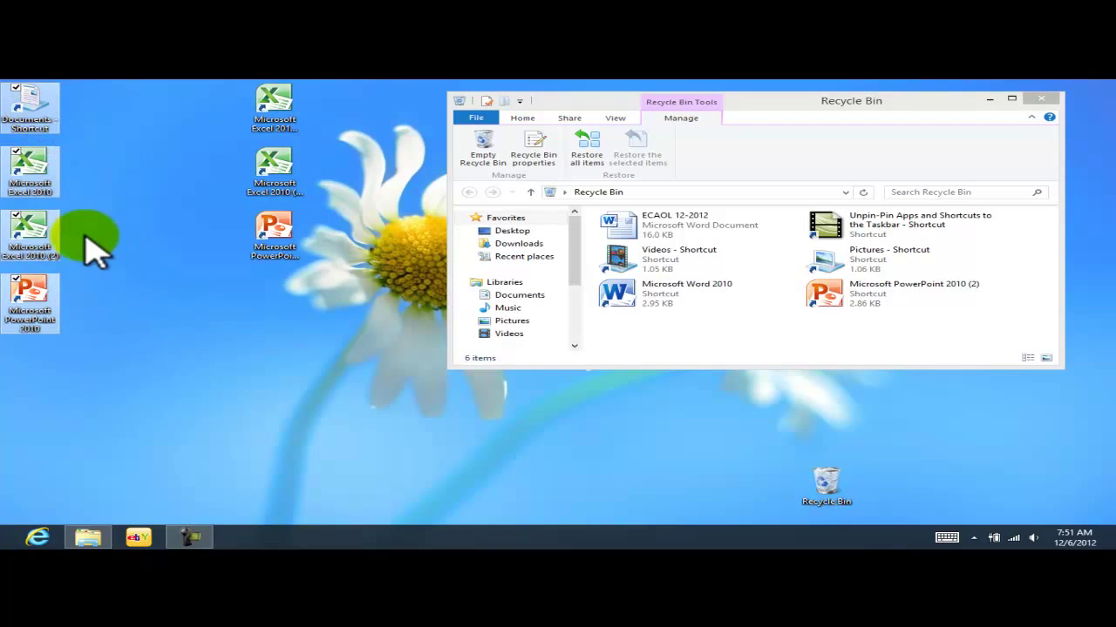
Delete the four selected shortcuts by moving them together onto the desktop's Recycle Bin.
drag(38, 100, 839, 491)
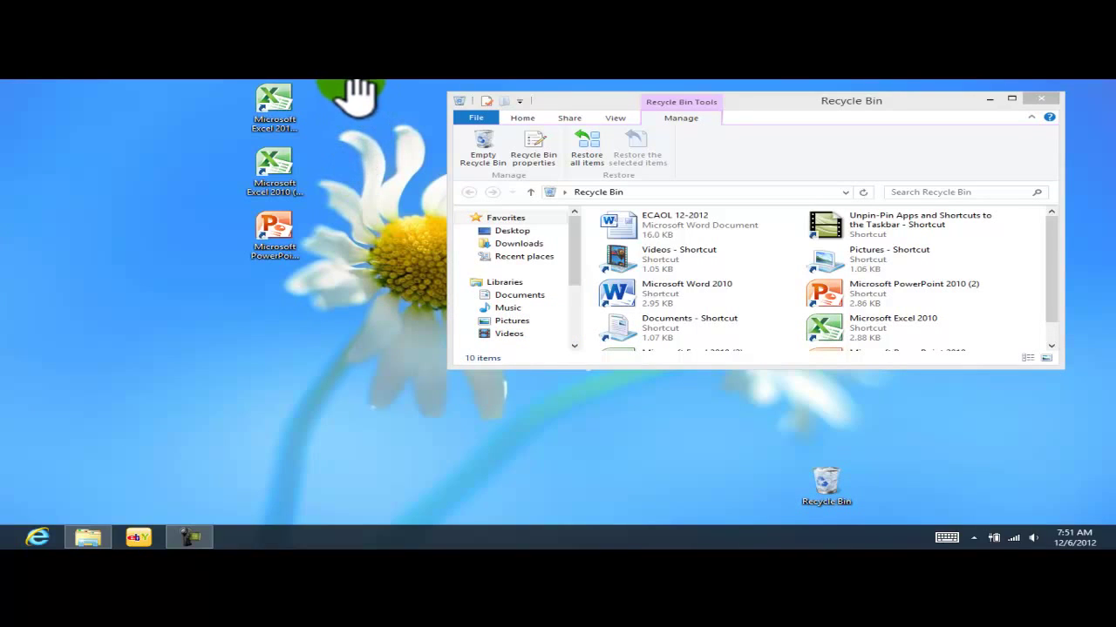
Select the three remaining shortcut copies as a group, move them toward the space freed by the deleted shortcuts, and clear the selection.
drag(341, 93, 266, 274)
click(305, 122)
drag(307, 123, 159, 139)
click(223, 154)
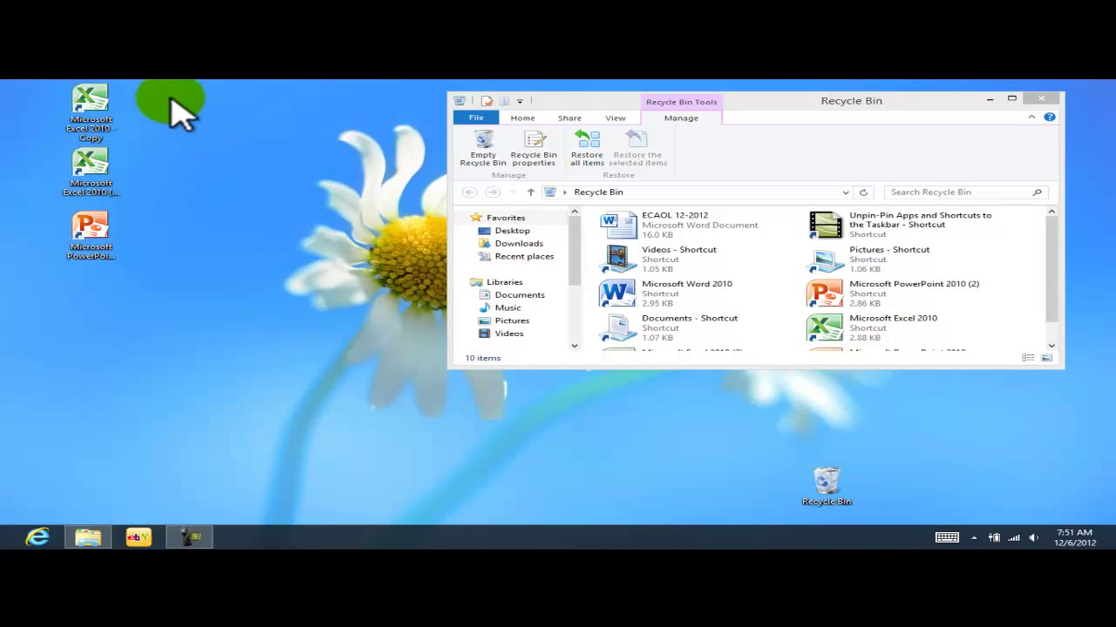
Select the three shortcut copies with a selection rectangle around them and delete them all at once.
drag(137, 99, 52, 249)
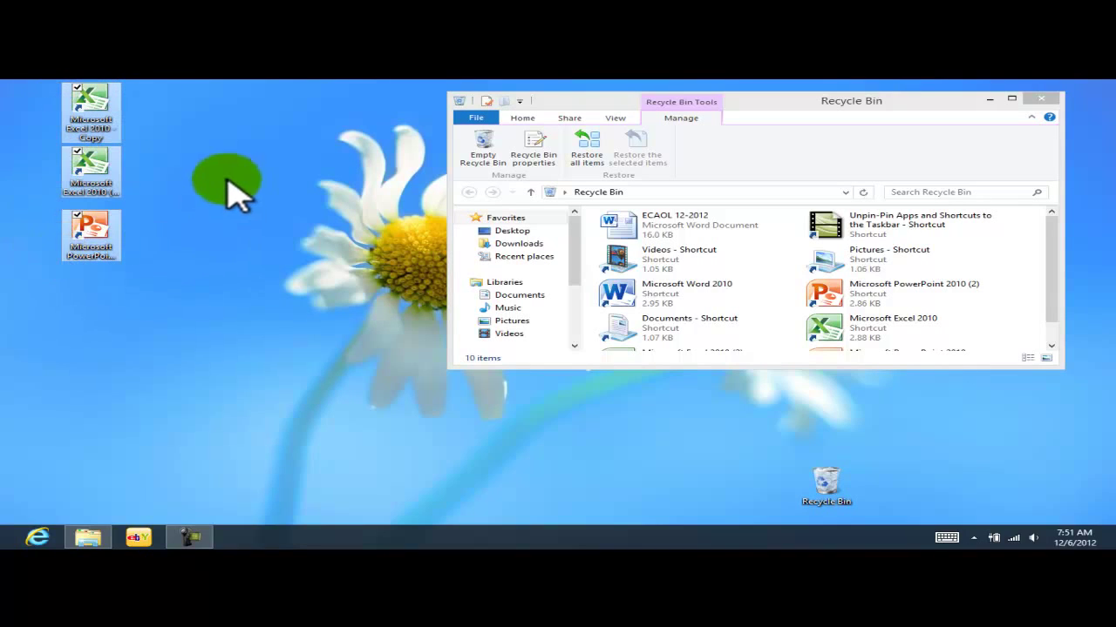
click(207, 192)
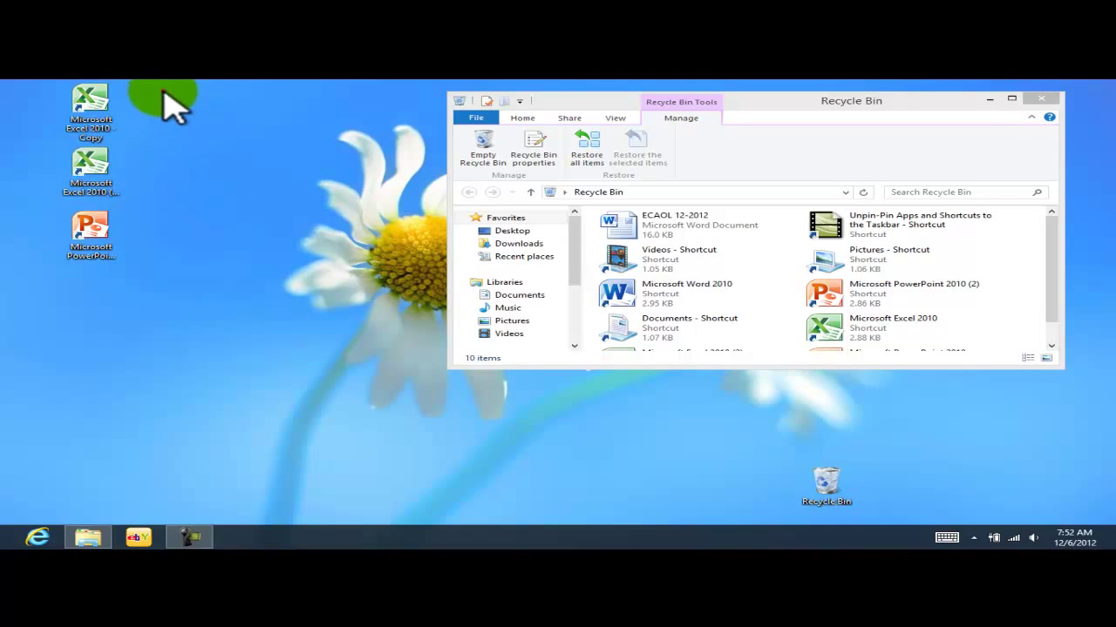
mouse_move(163, 91)
mouse_down()
mouse_move(110, 280)
mouse_move(122, 271)
mouse_up()
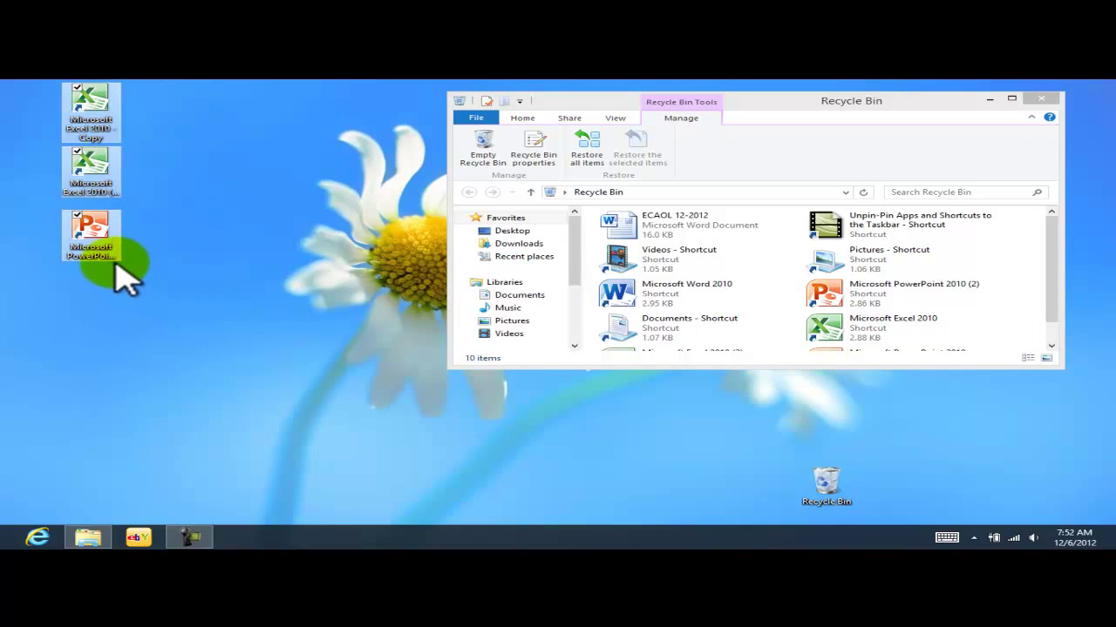
key(Delete)
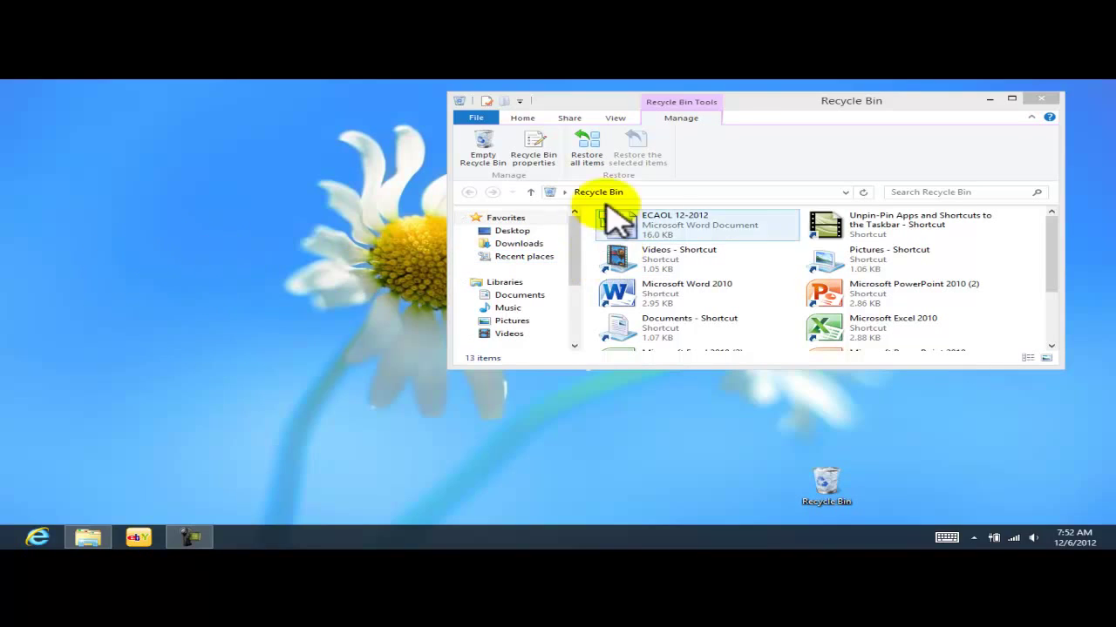
Maximize the Recycle Bin window to review all the deleted items, restore its size and close it.
click(1011, 101)
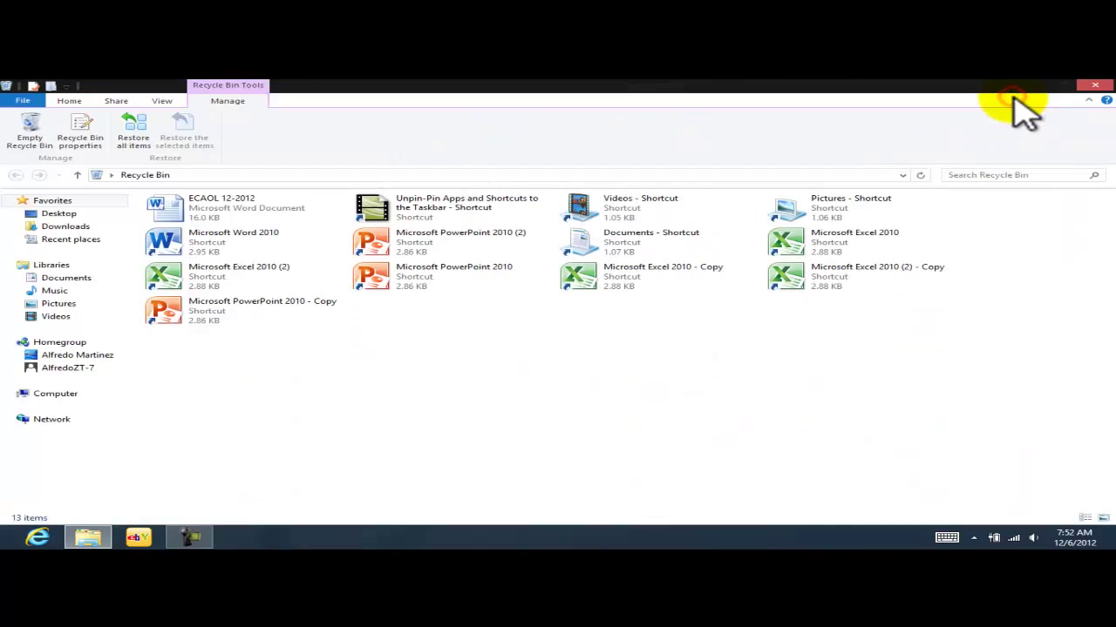
double_click(927, 85)
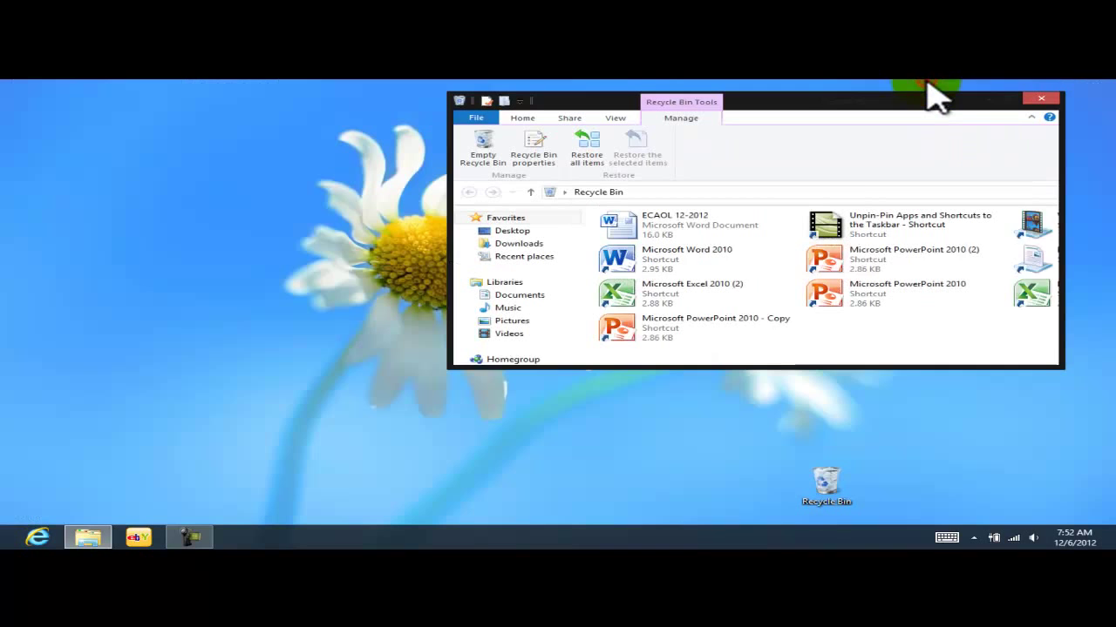
click(1039, 99)
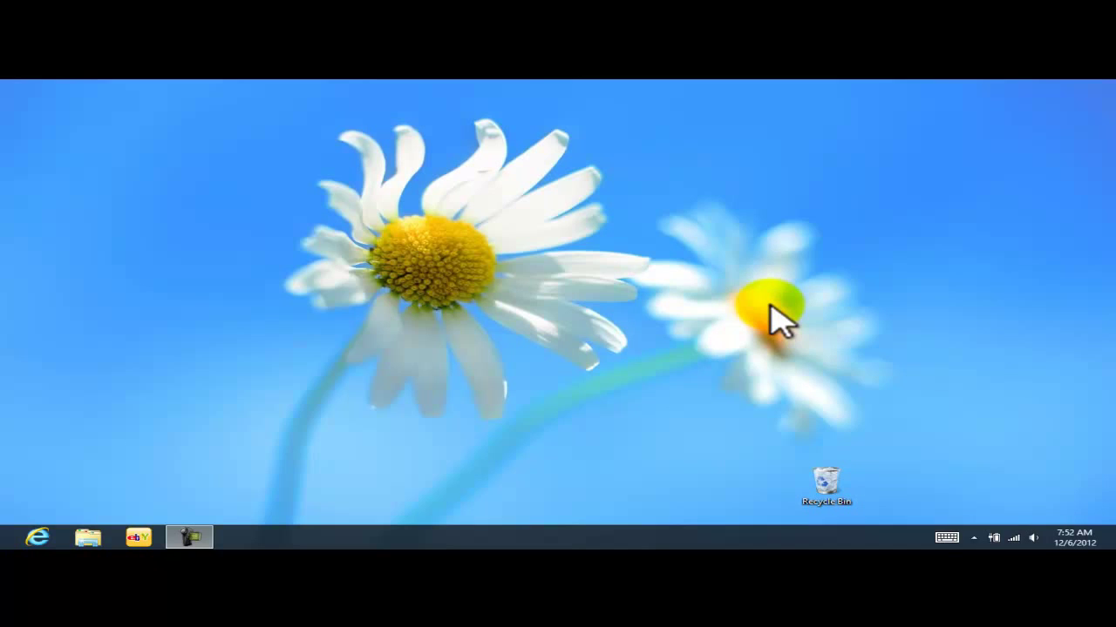
Reopen the Recycle Bin from the desktop, view its contents at full size, and restore the window clear of the empty desktop area.
click(819, 488)
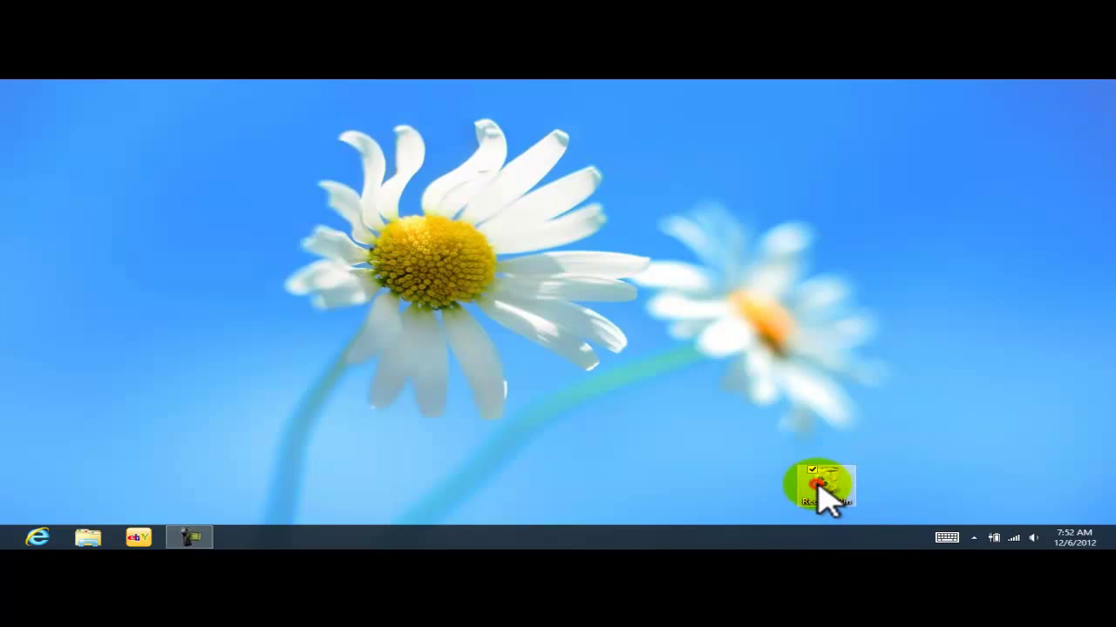
double_click(819, 488)
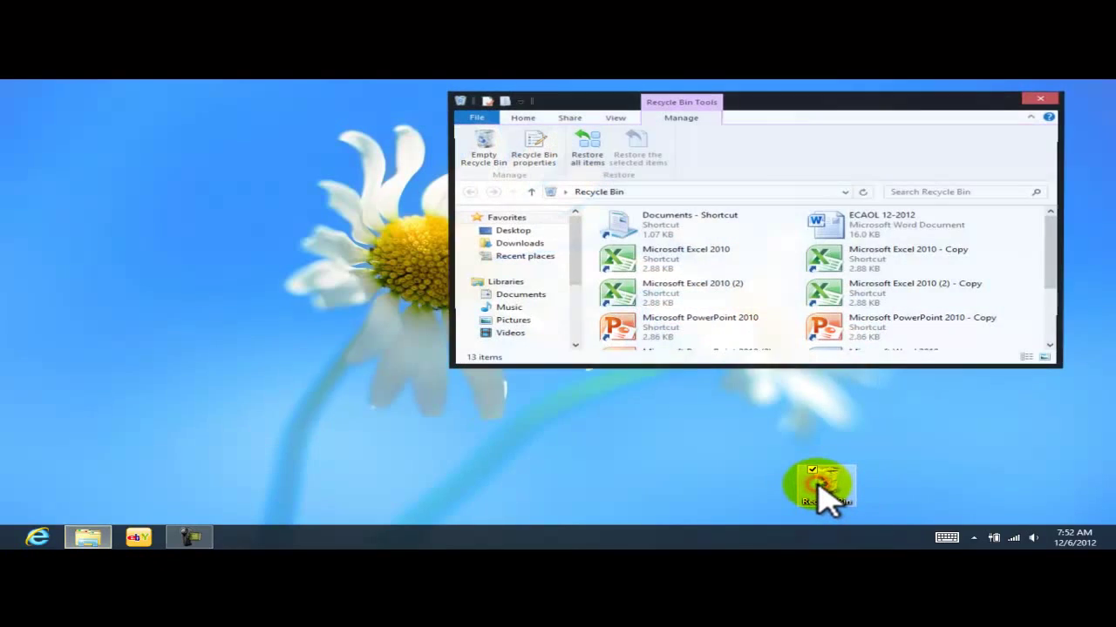
double_click(757, 103)
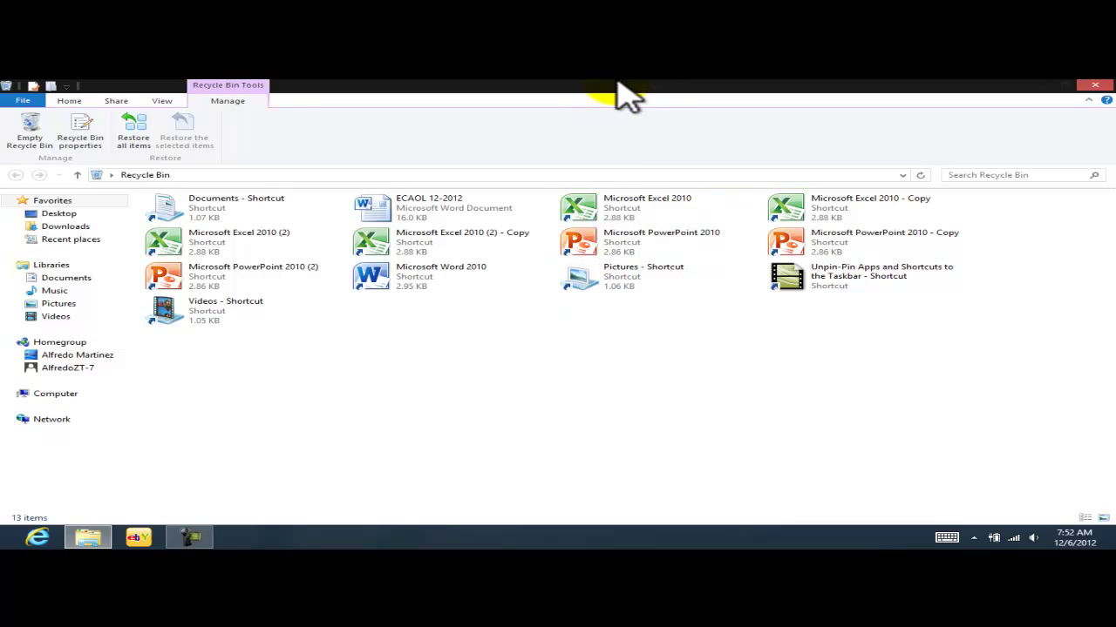
drag(511, 94, 759, 125)
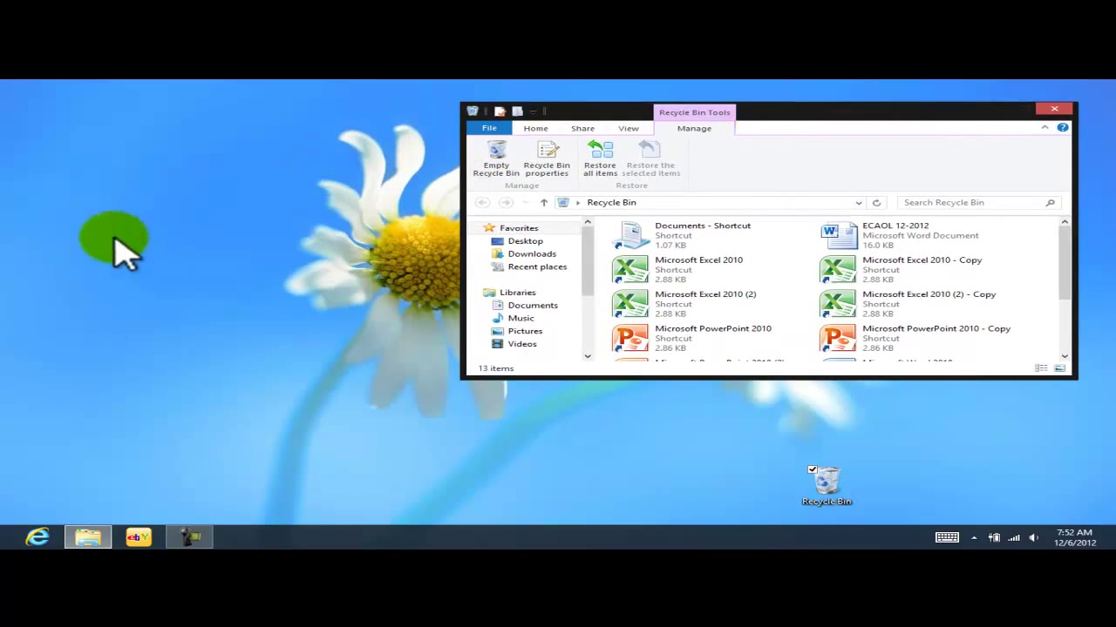
Examine the full and empty Recycle Bin icons in the desktop icon settings, and close the settings and Personalization without changes.
right_click(170, 241)
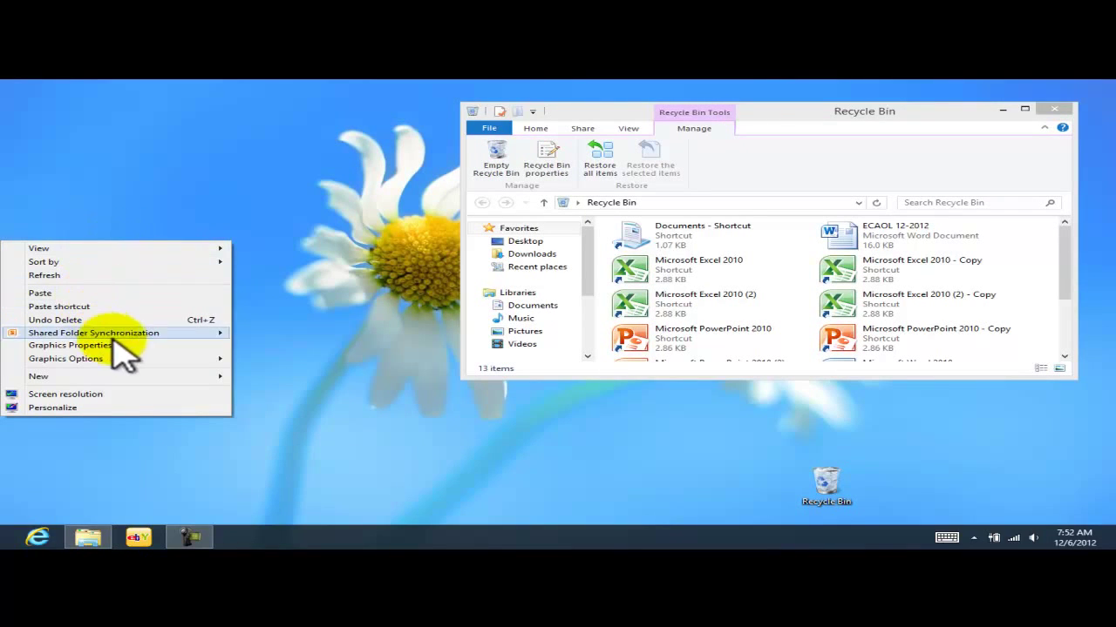
click(94, 409)
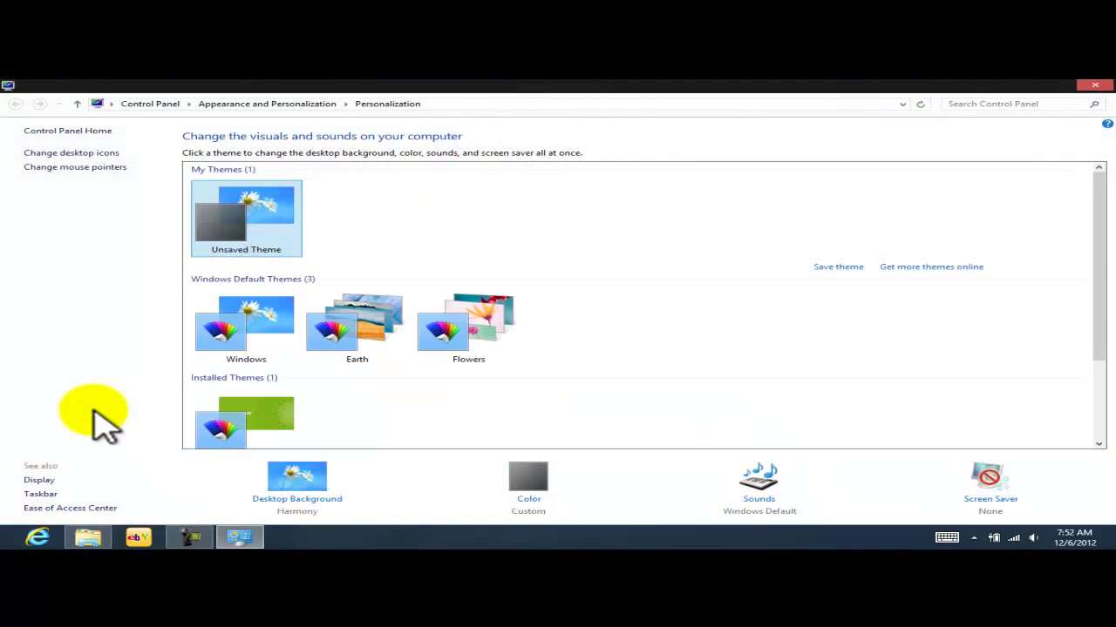
click(54, 155)
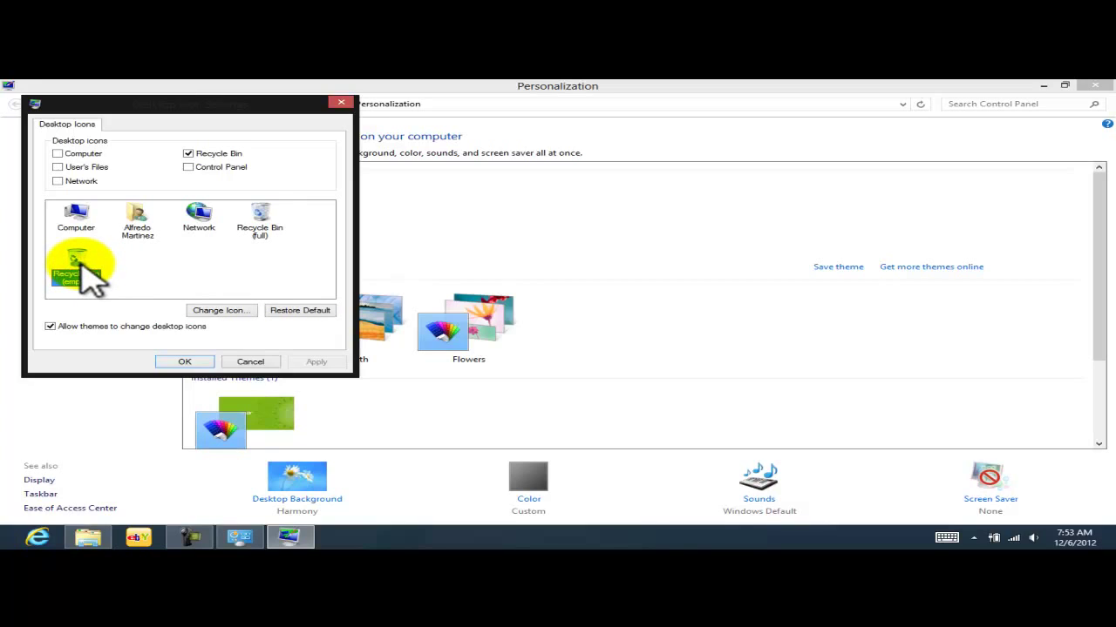
click(197, 266)
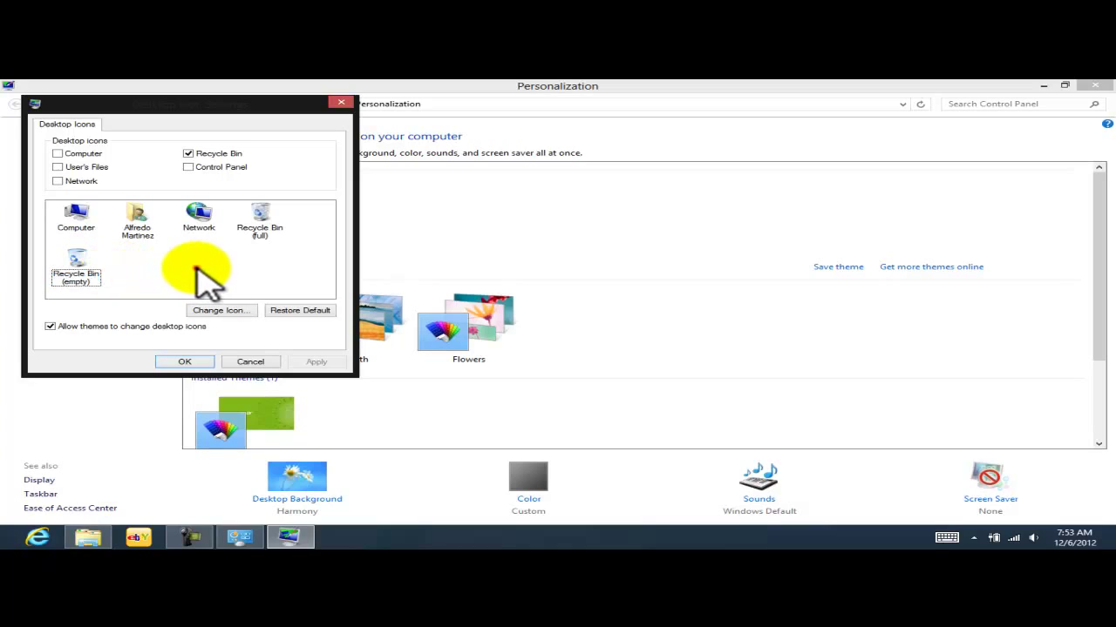
click(259, 216)
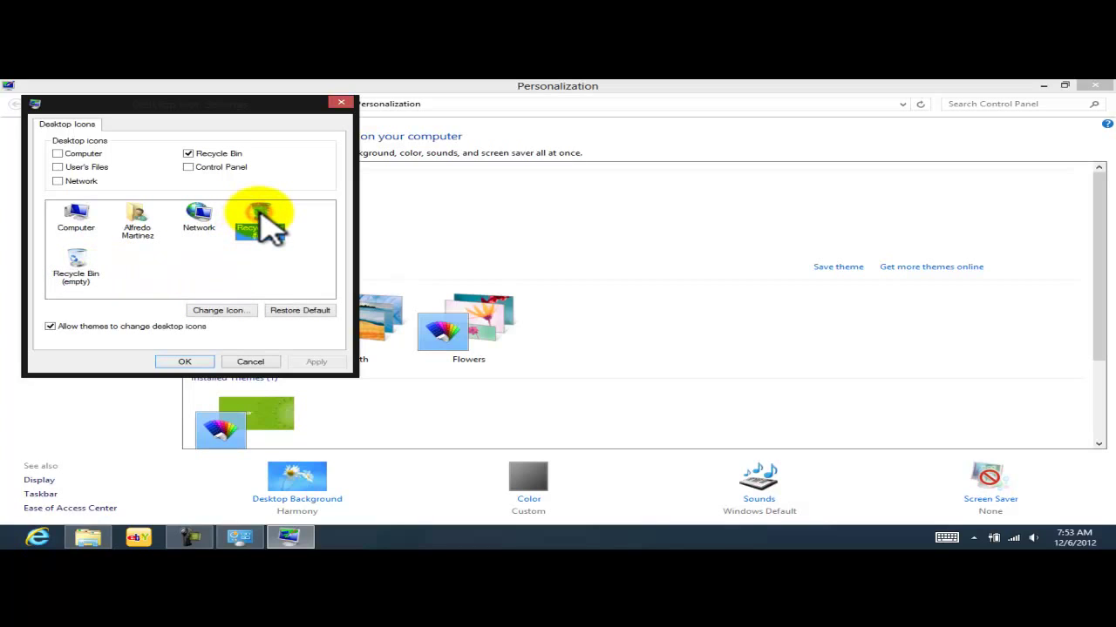
click(218, 272)
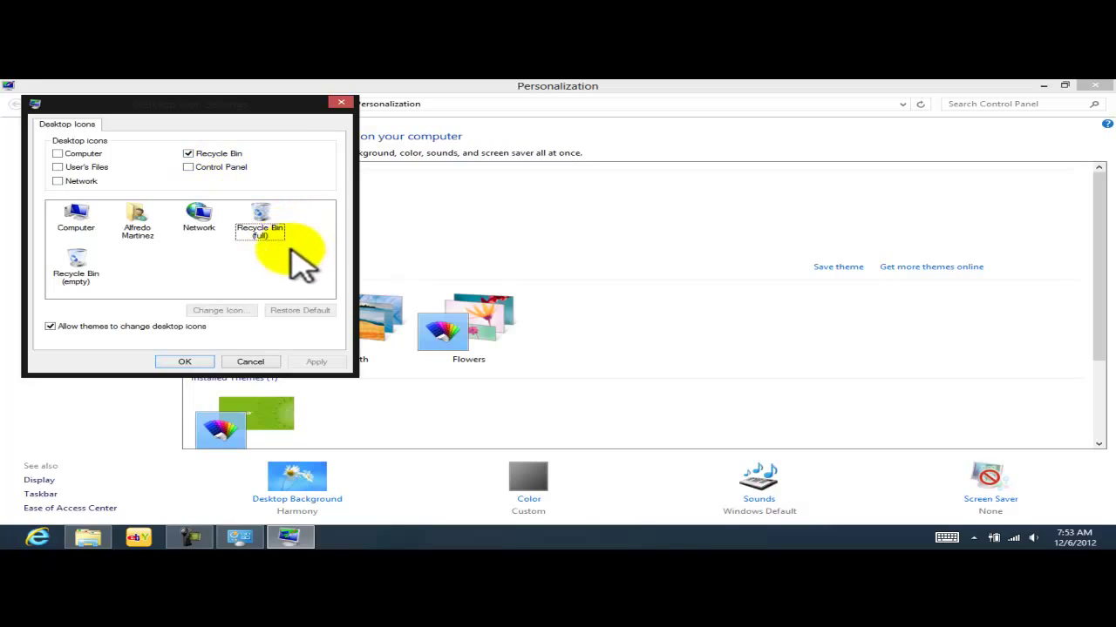
click(340, 103)
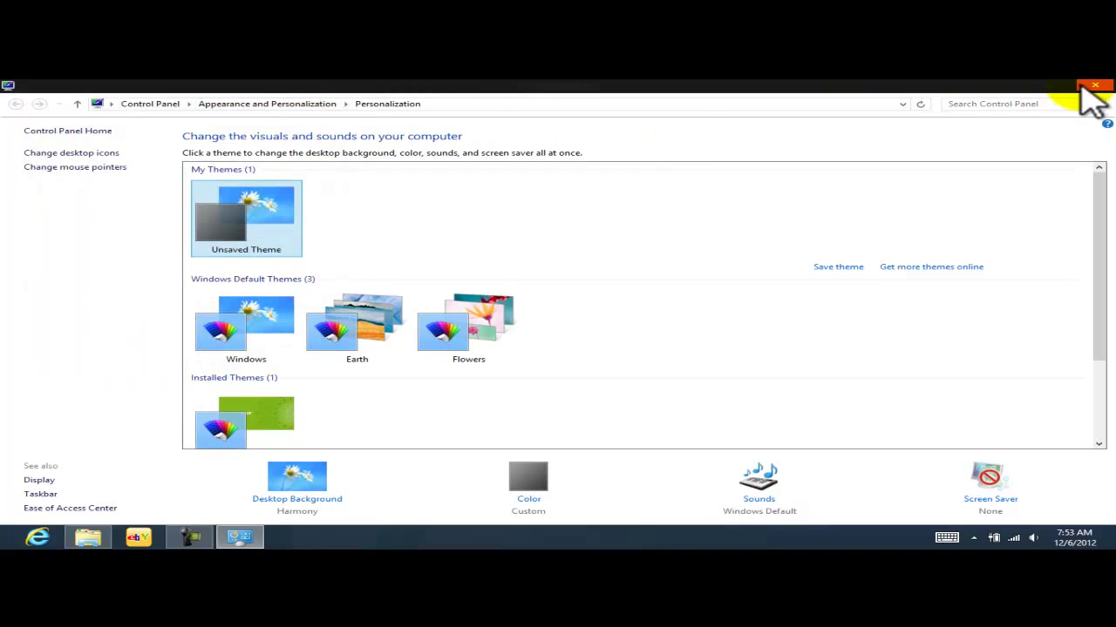
click(1091, 87)
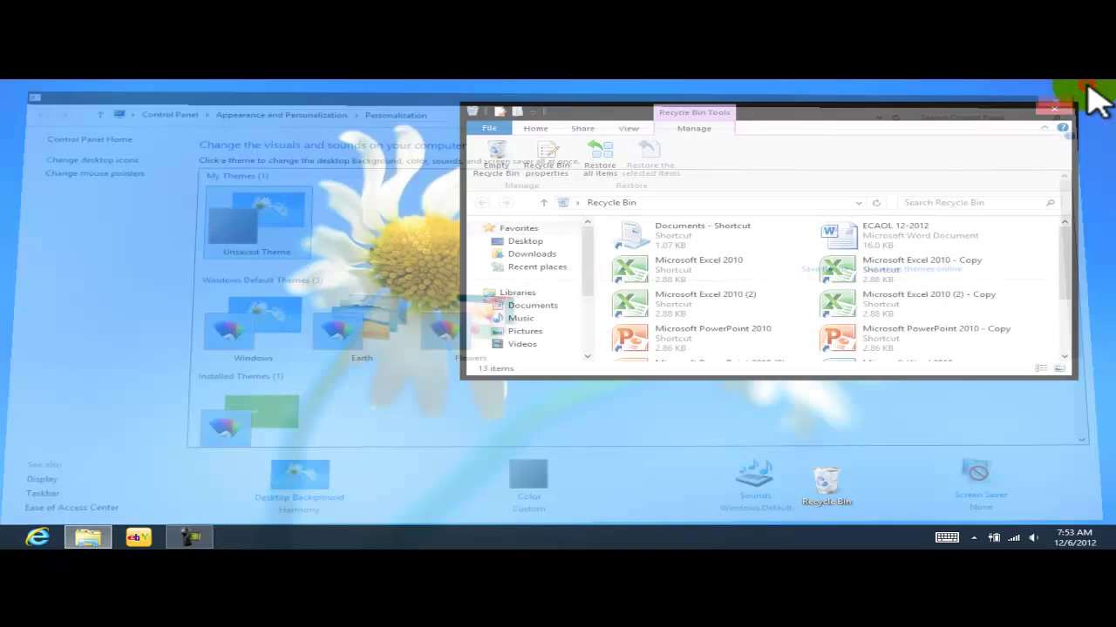
Select the Recycle Bin icon on the desktop twice, clearing the selection each time, and close the open Recycle Bin window.
click(192, 254)
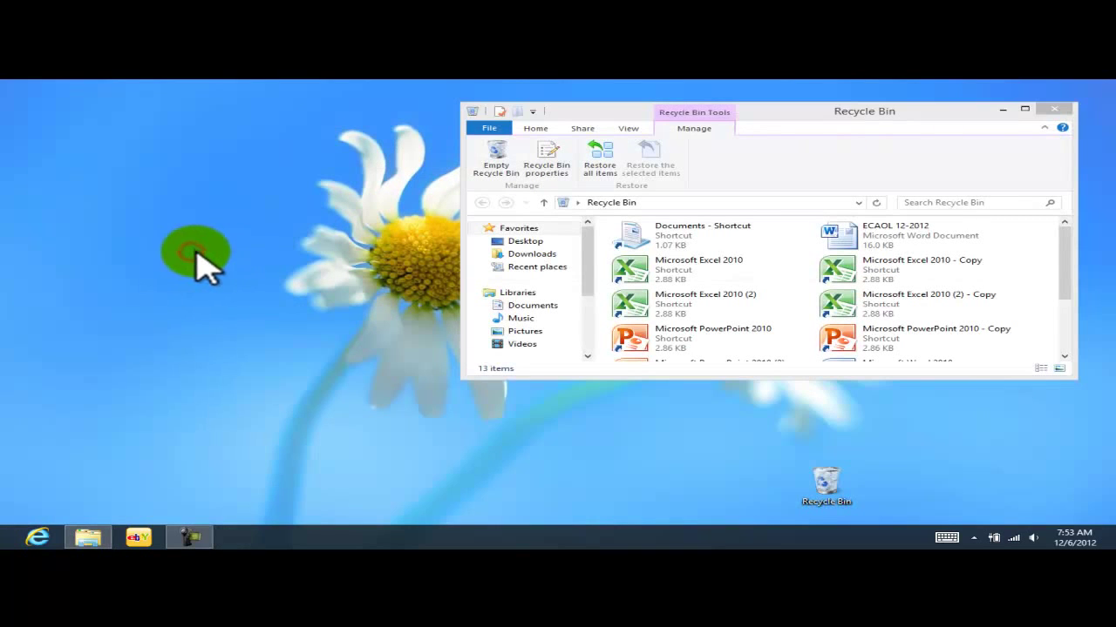
click(824, 488)
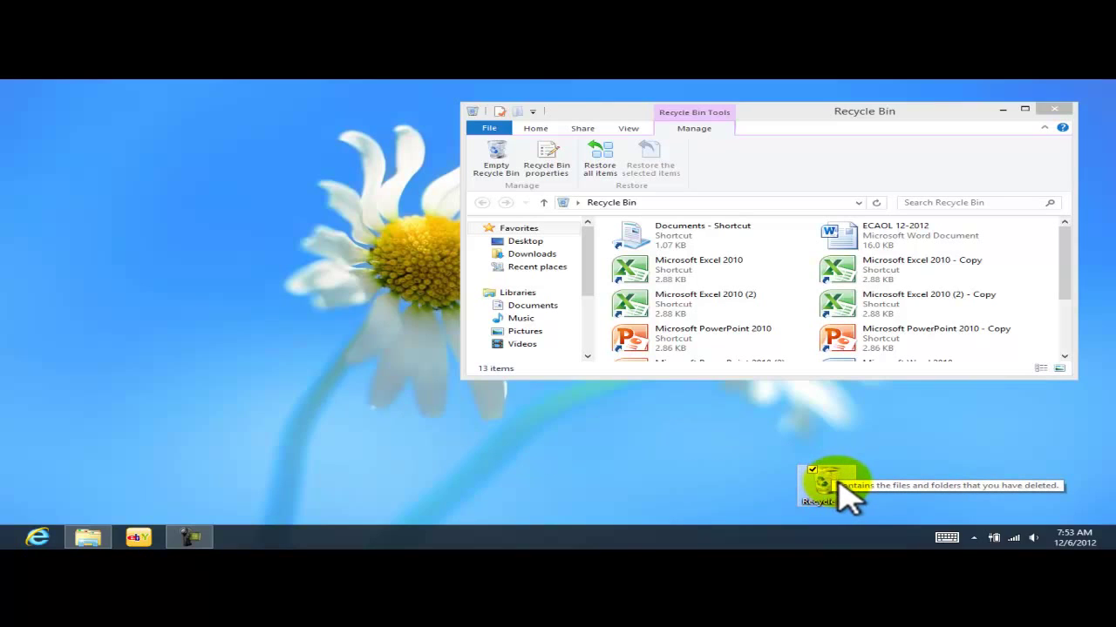
click(613, 442)
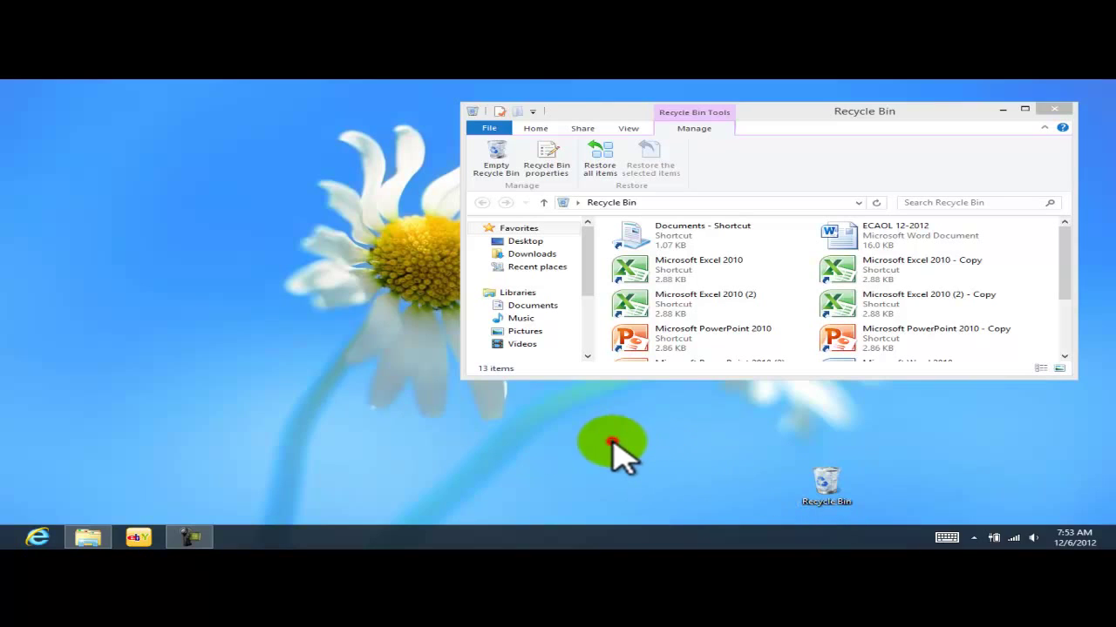
click(839, 493)
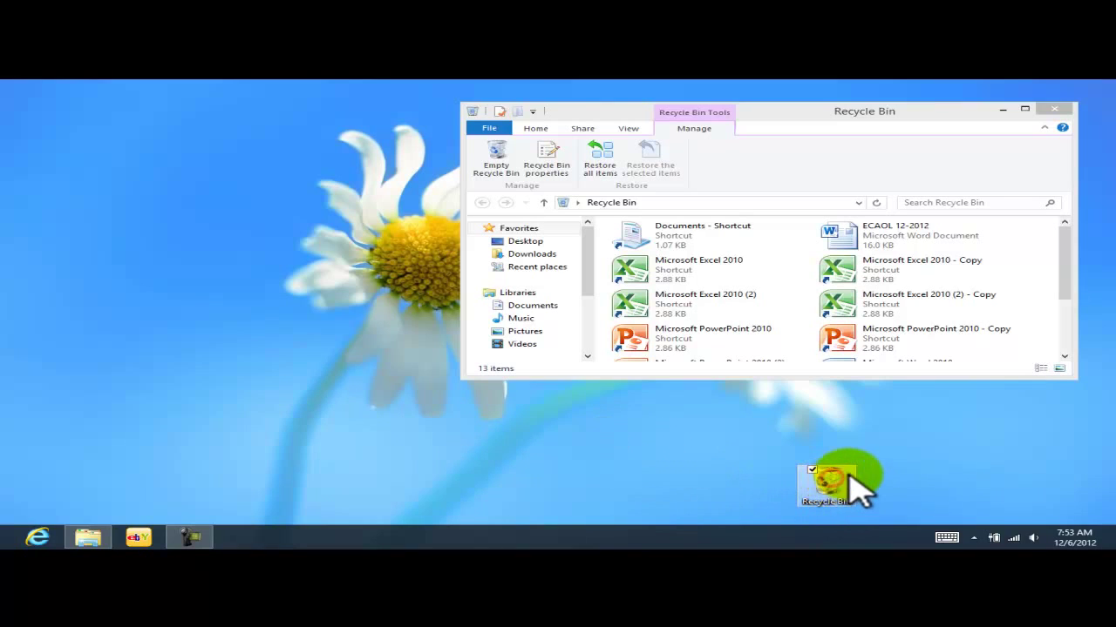
click(720, 449)
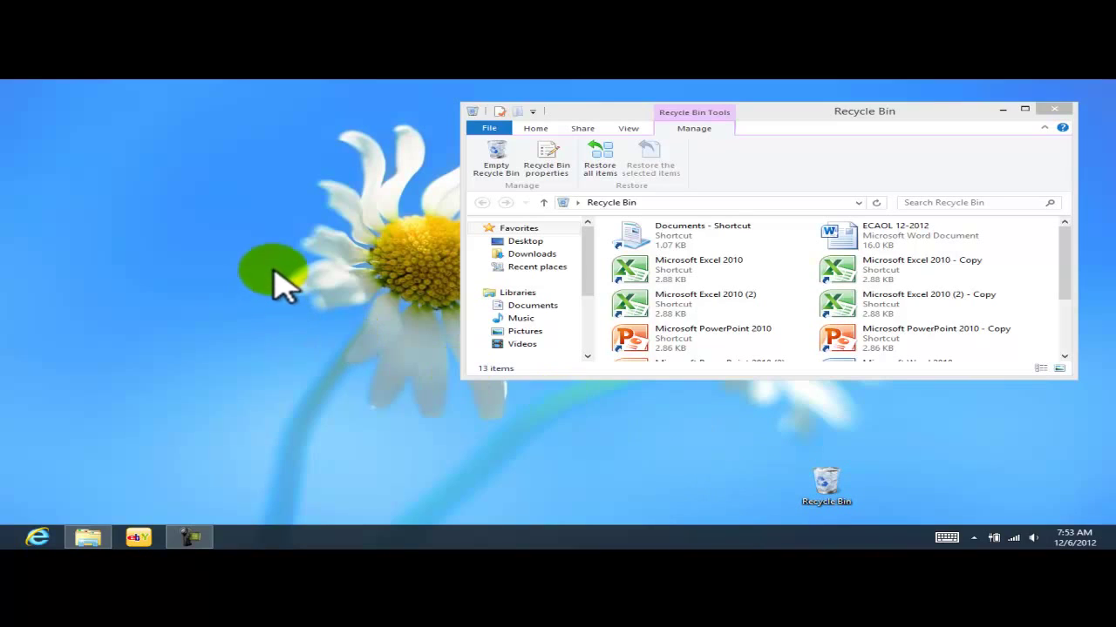
click(1055, 109)
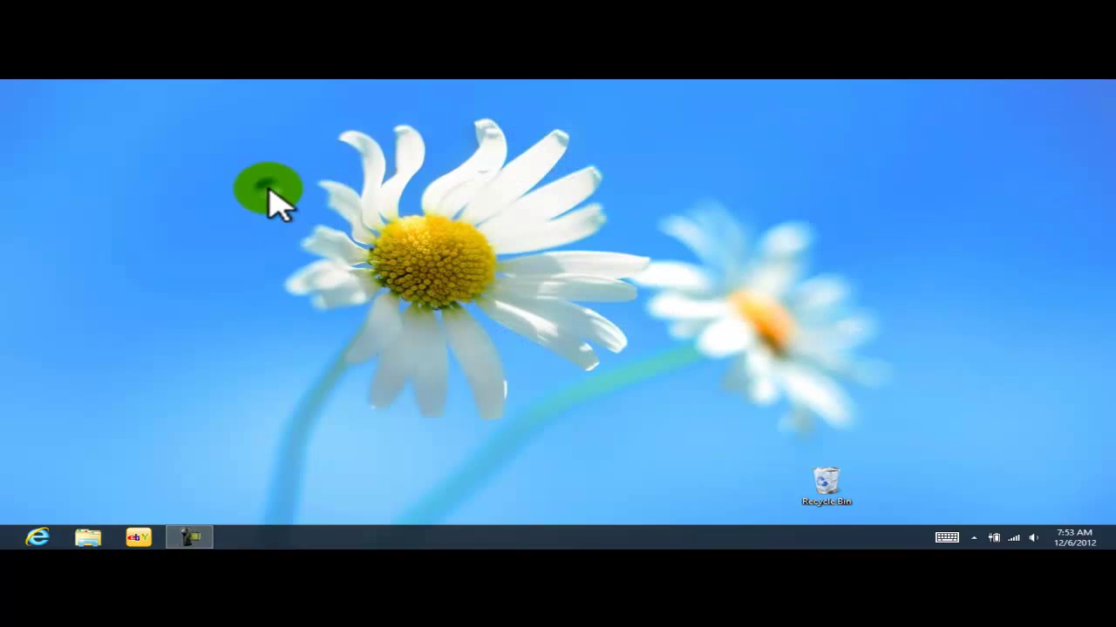
Review which system icons the desktop icon settings can show or hide, and close the settings and Personalization without changes.
right_click(268, 190)
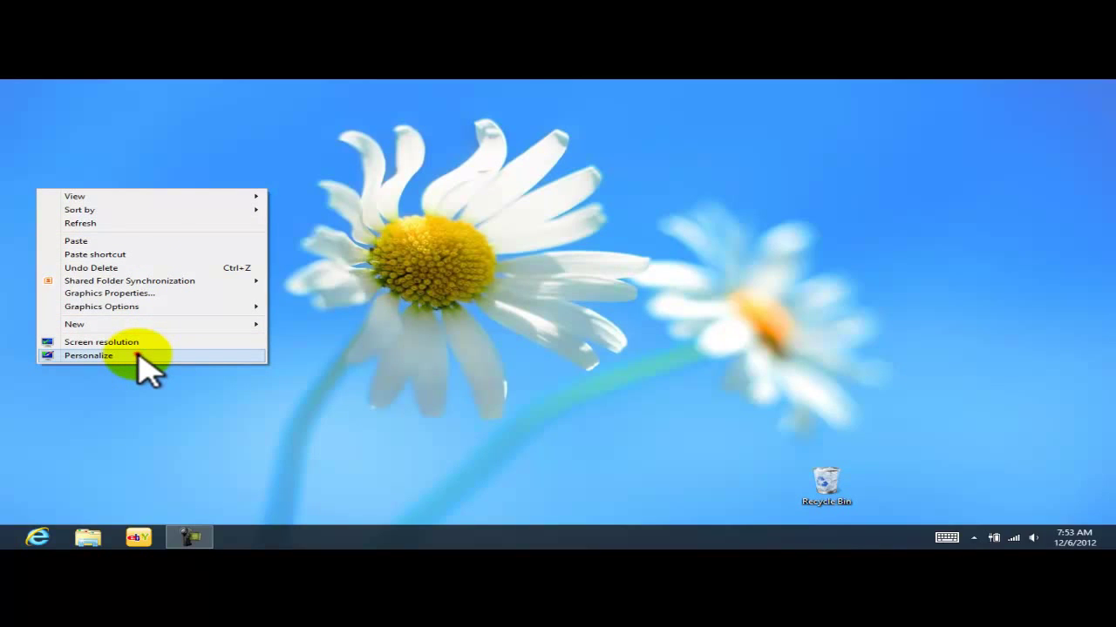
click(88, 355)
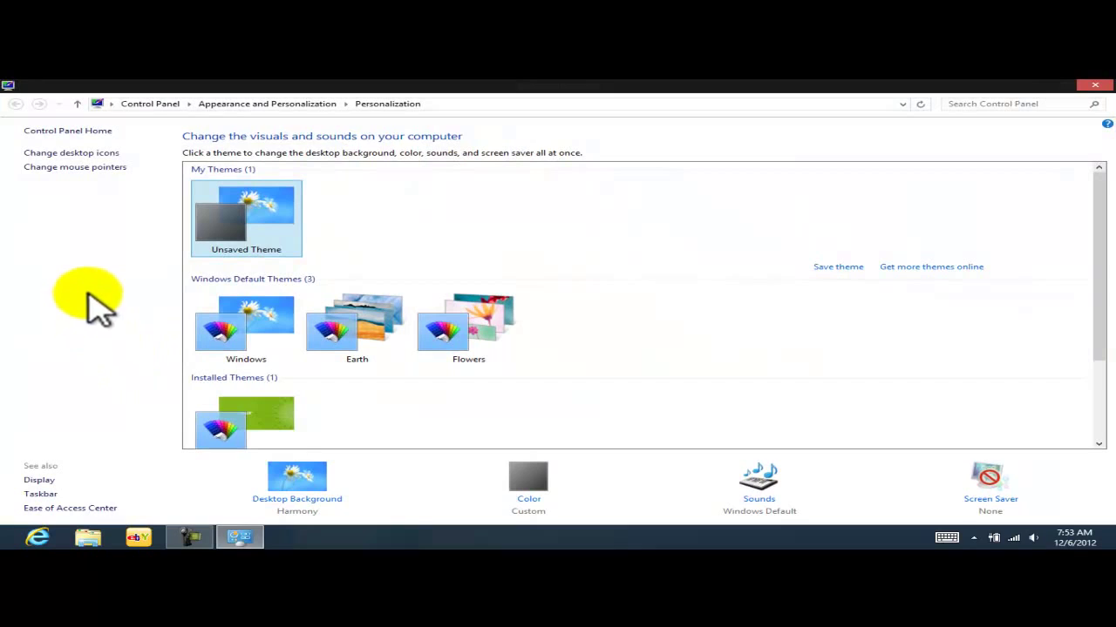
click(75, 157)
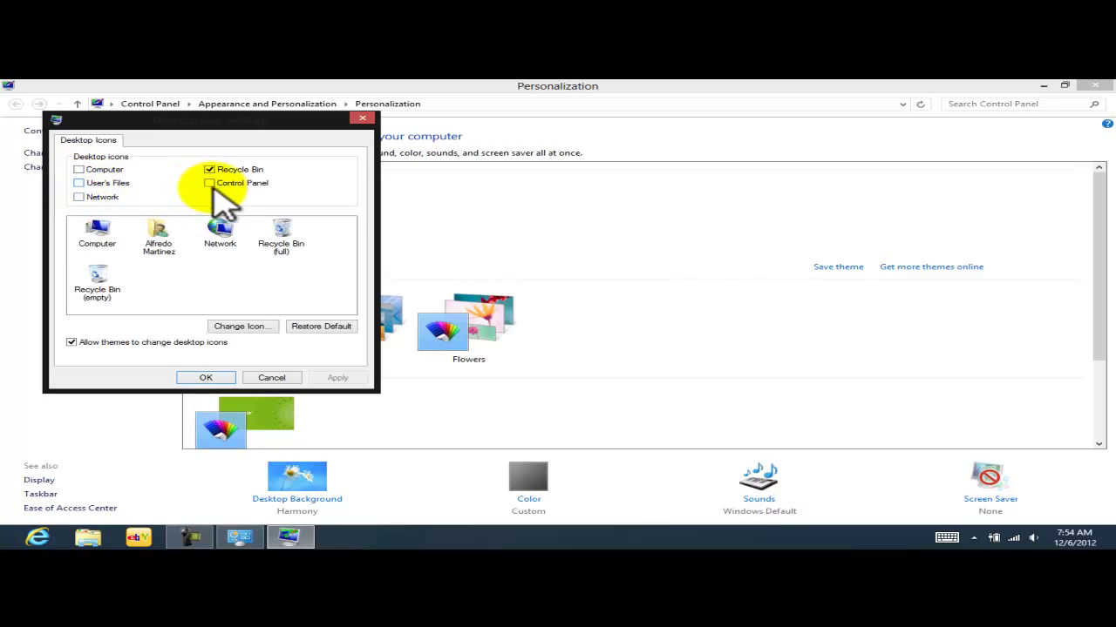
click(365, 120)
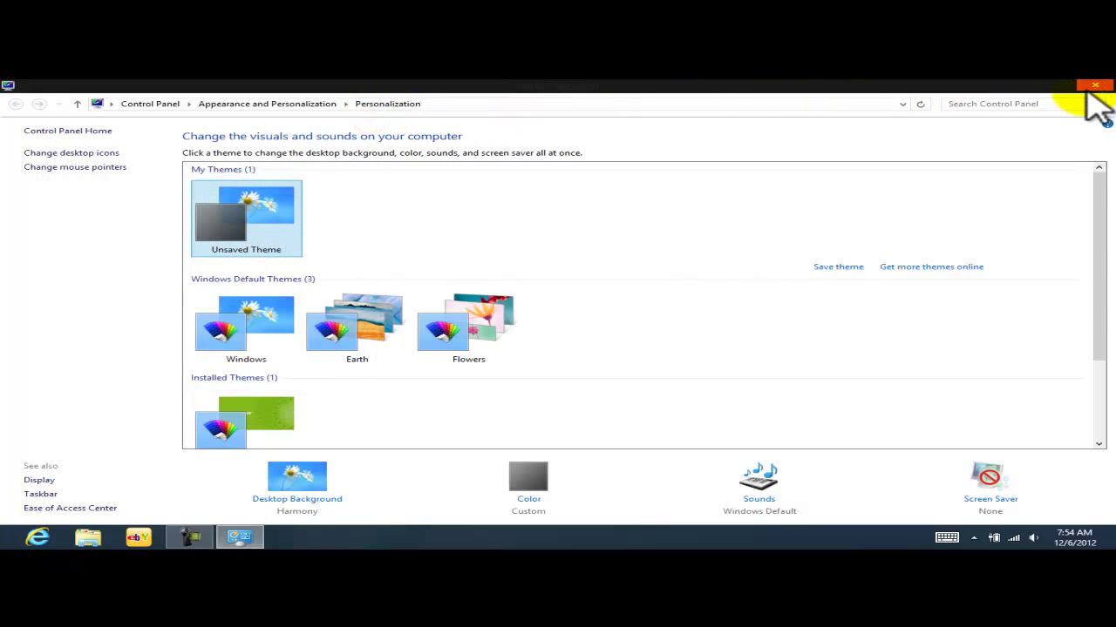
click(1093, 85)
click(530, 207)
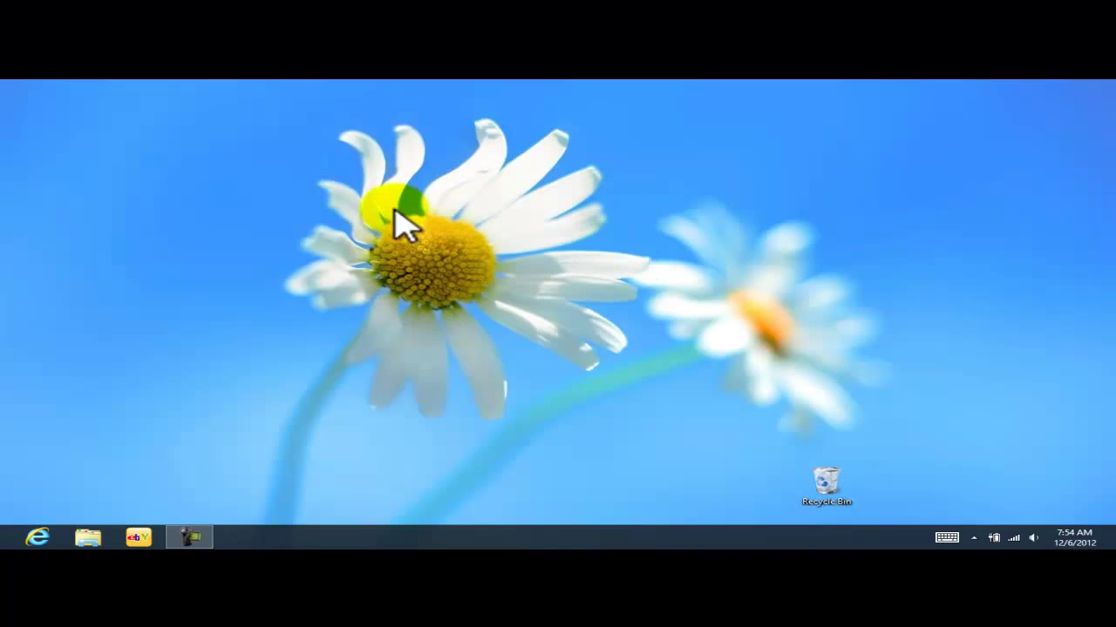
Reopen the desktop icon settings through the desktop's Personalization options.
right_click(352, 183)
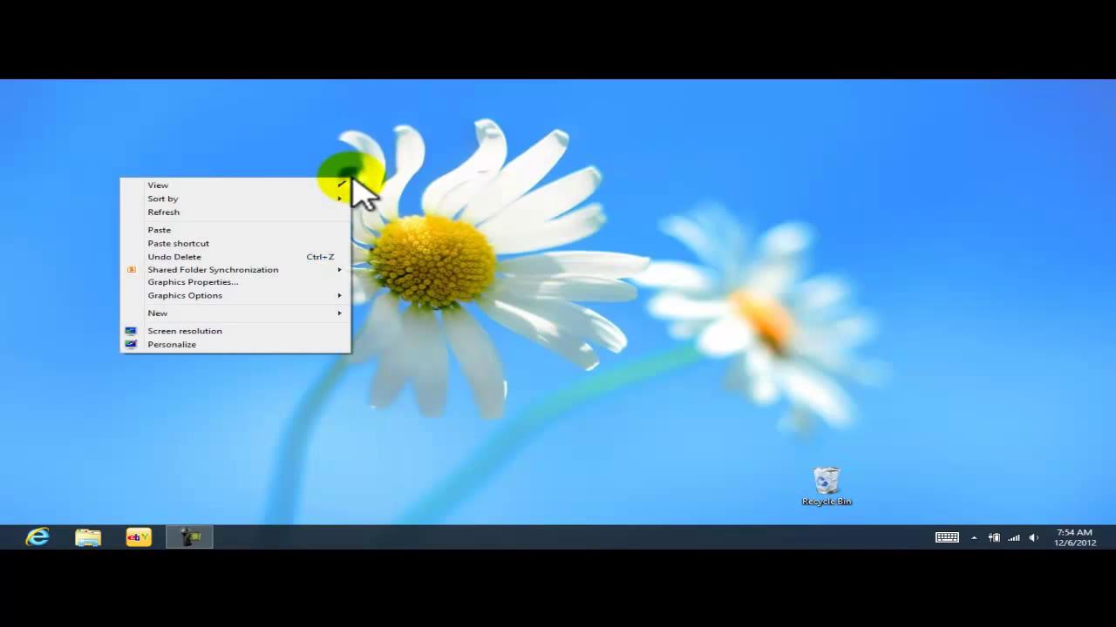
click(228, 346)
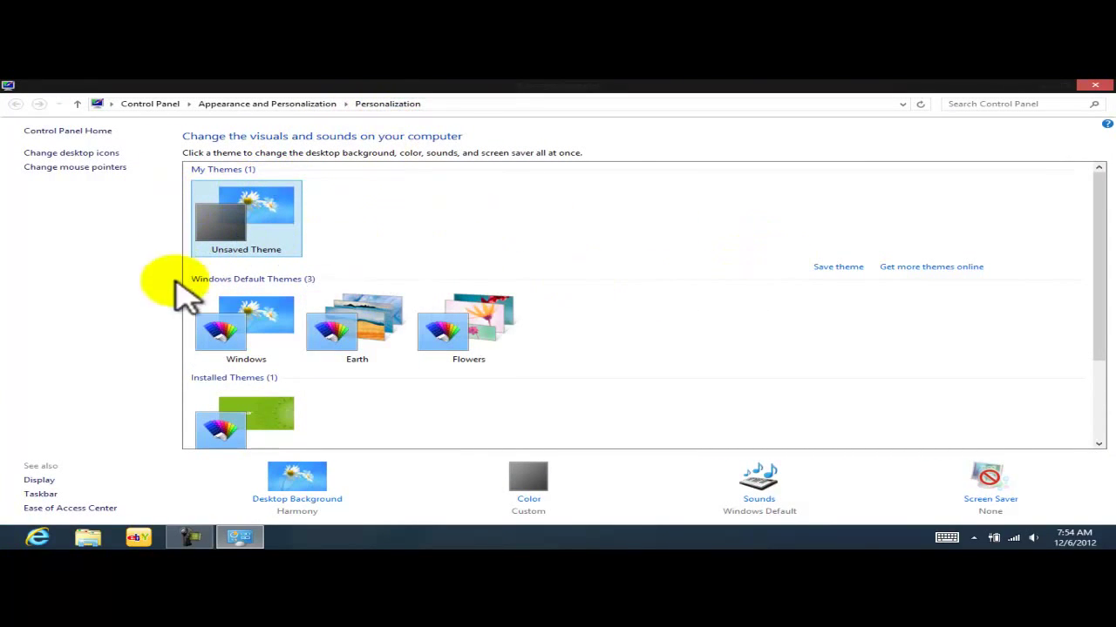
click(63, 154)
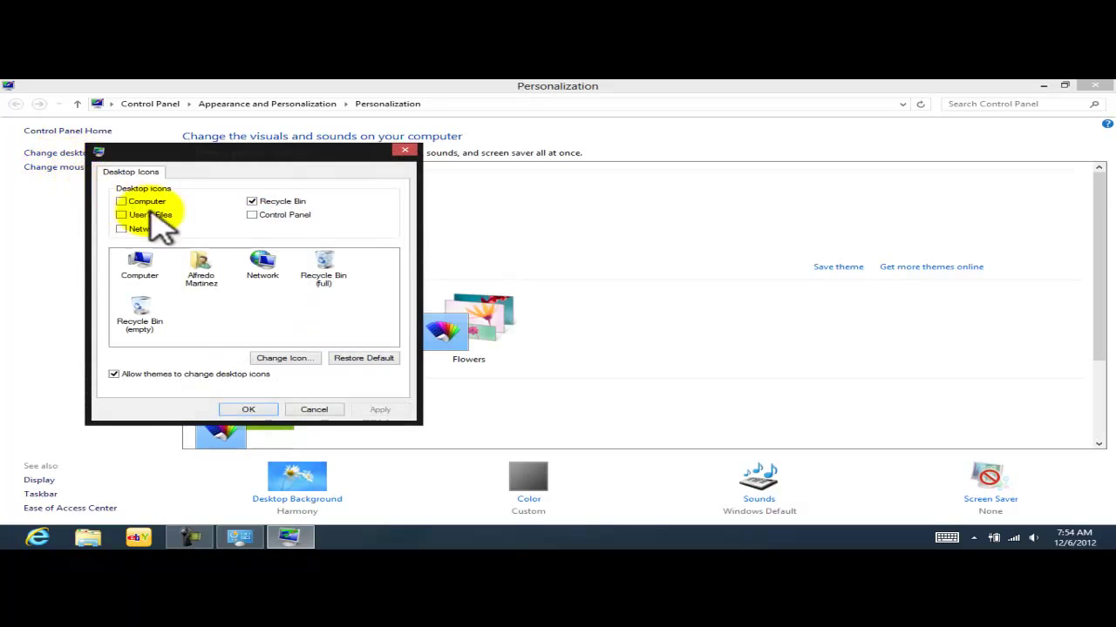
Show the Computer, User's Files and Control Panel icons on the desktop, apply the desktop icon settings, and close Personalization.
click(122, 202)
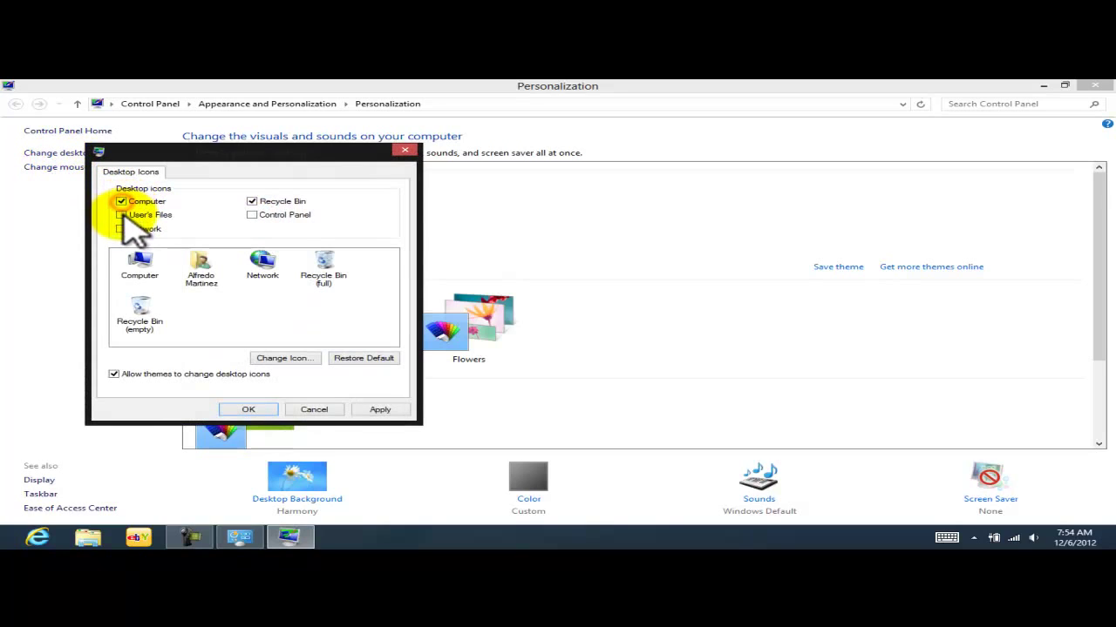
click(122, 215)
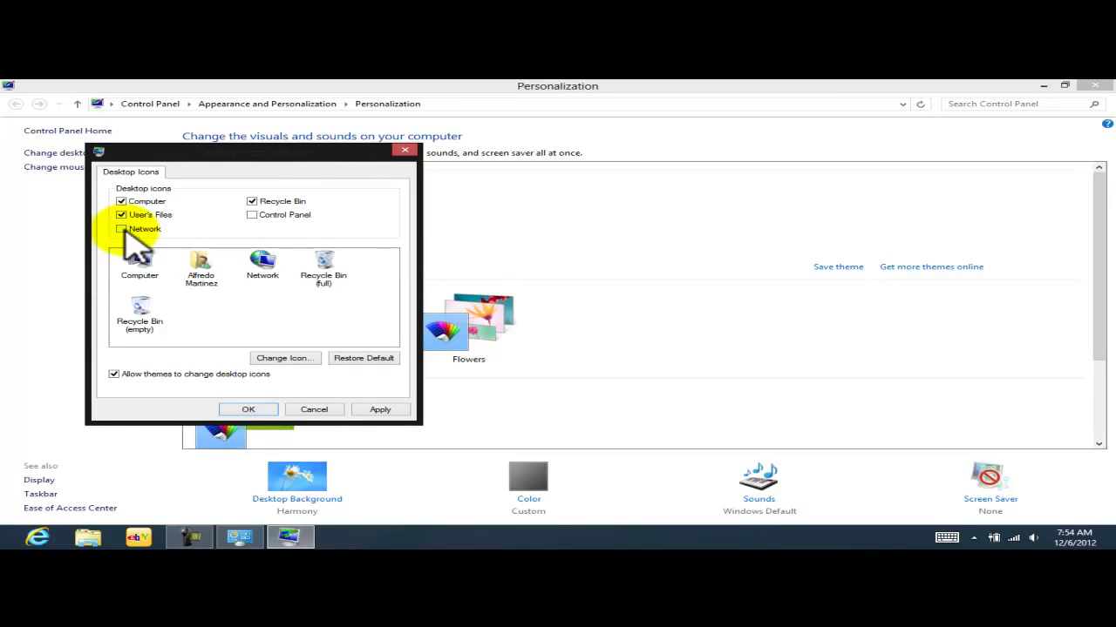
click(252, 215)
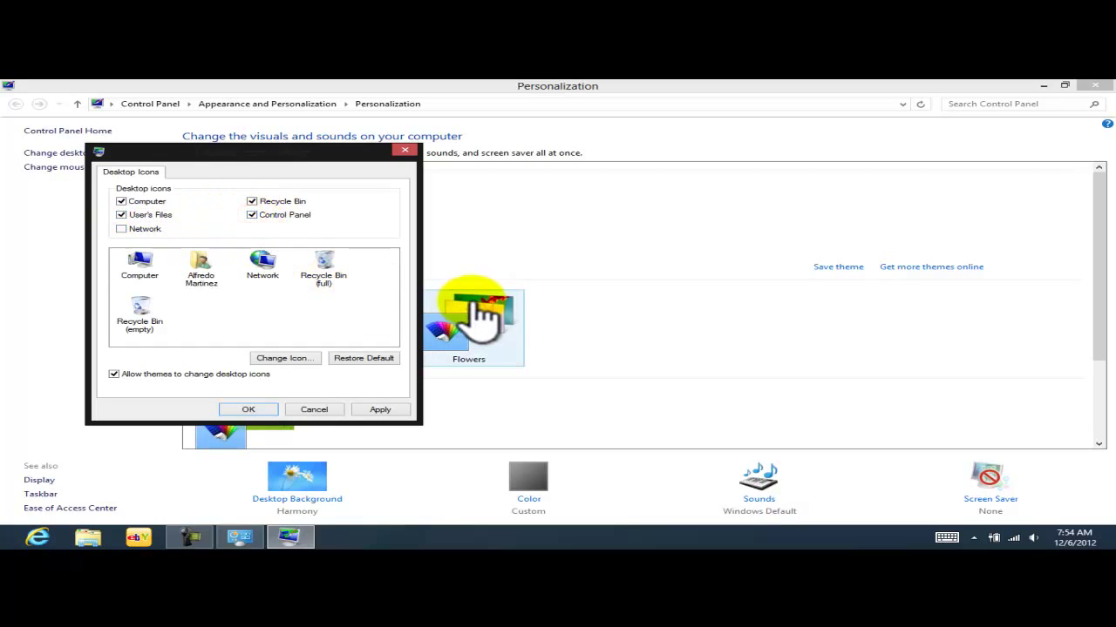
click(377, 410)
click(248, 409)
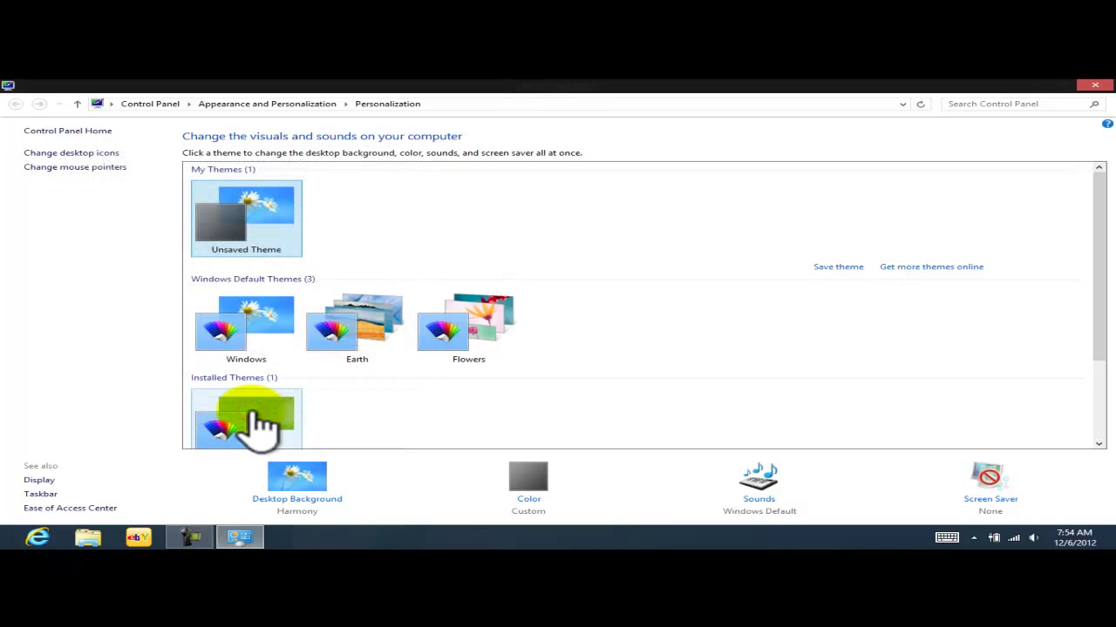
click(1094, 86)
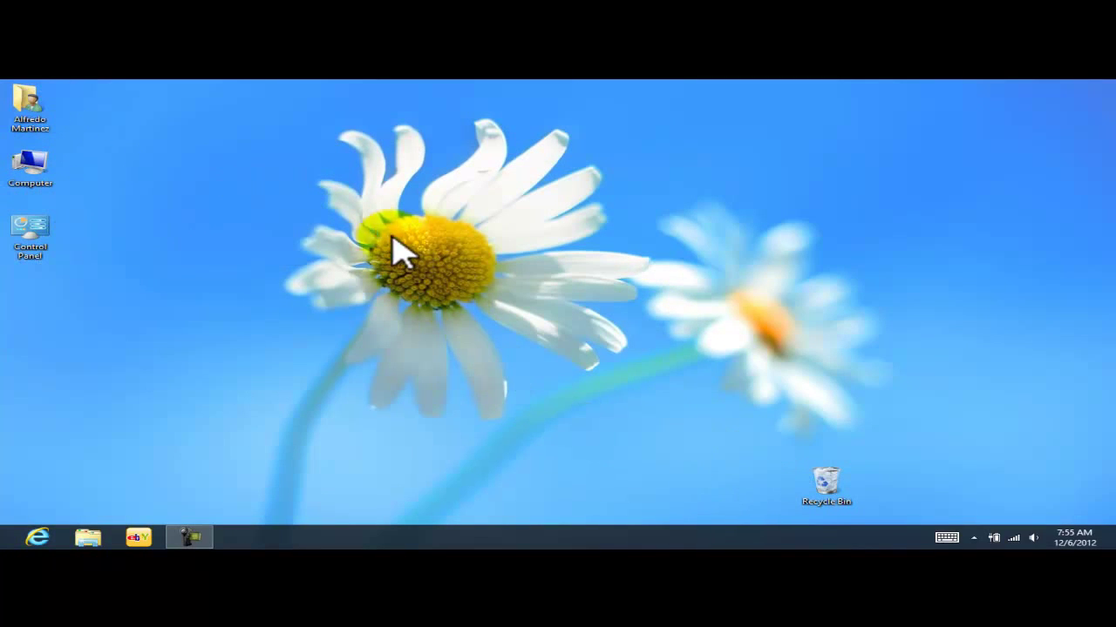
Open the Recycle Bin from the desktop and enlarge its window to fill the screen.
double_click(826, 488)
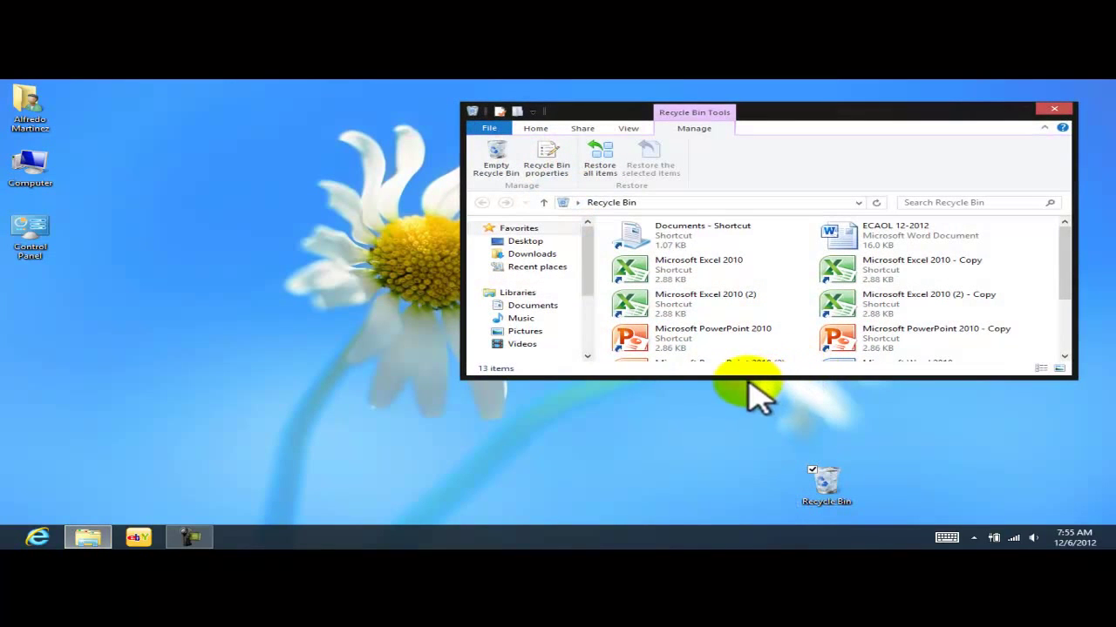
drag(747, 378, 755, 441)
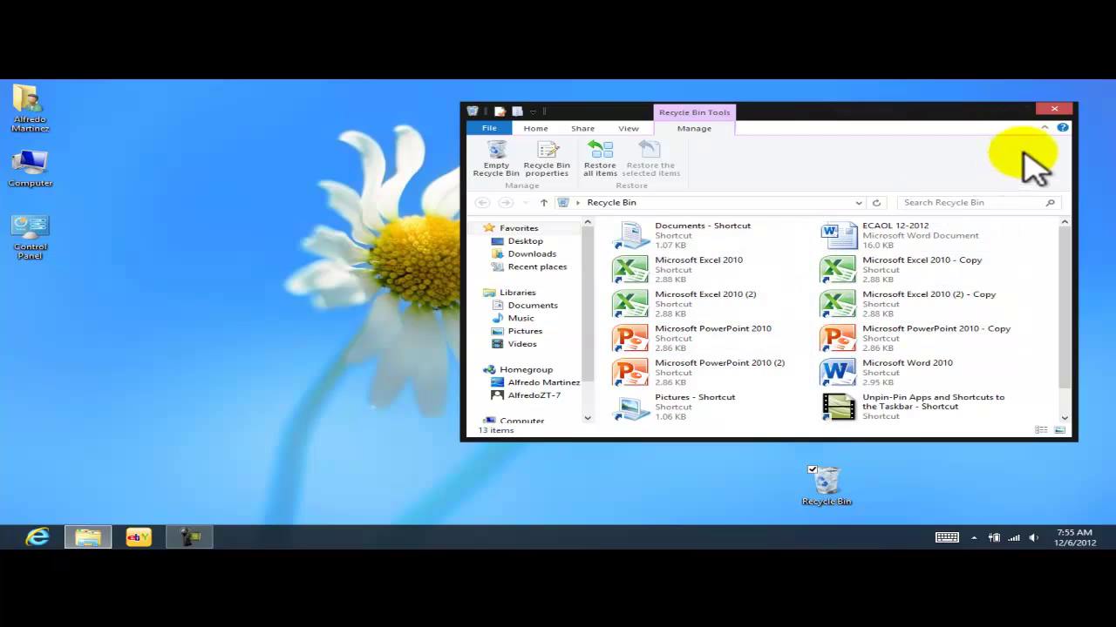
double_click(914, 110)
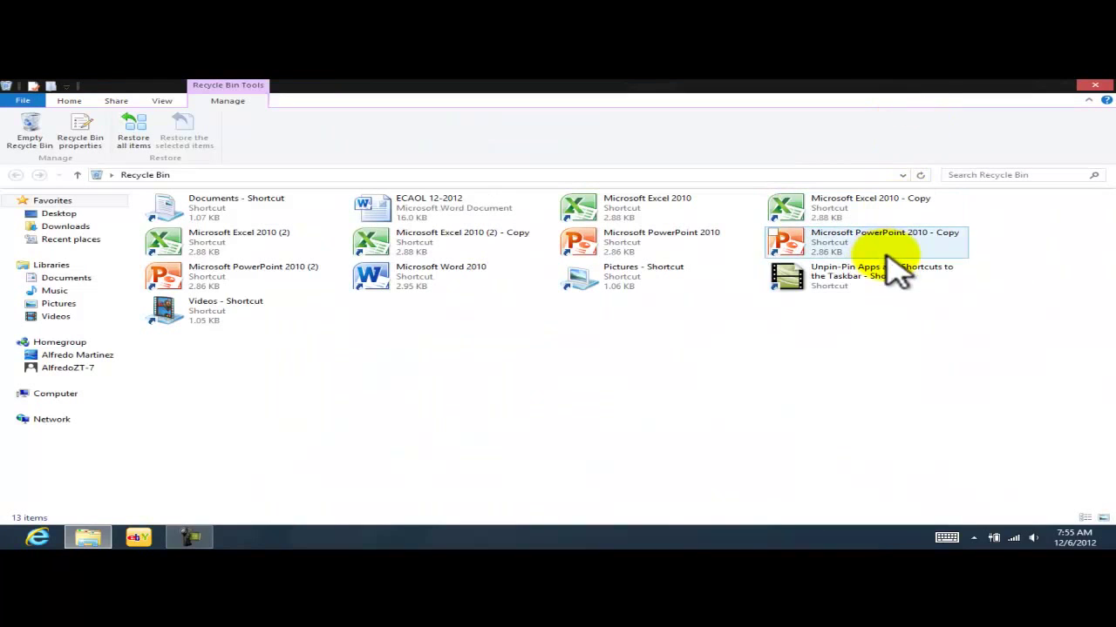
Restore Documents - Shortcut and the ECAOL 12-2012 document from the Recycle Bin, and return the window to its smaller size over the desktop.
click(237, 209)
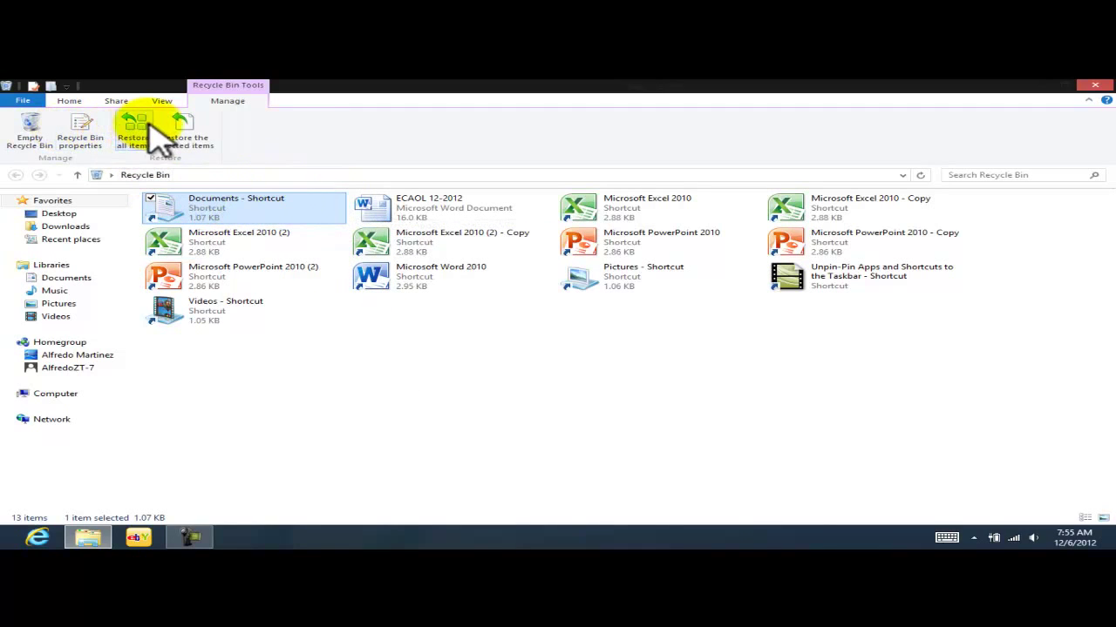
click(464, 387)
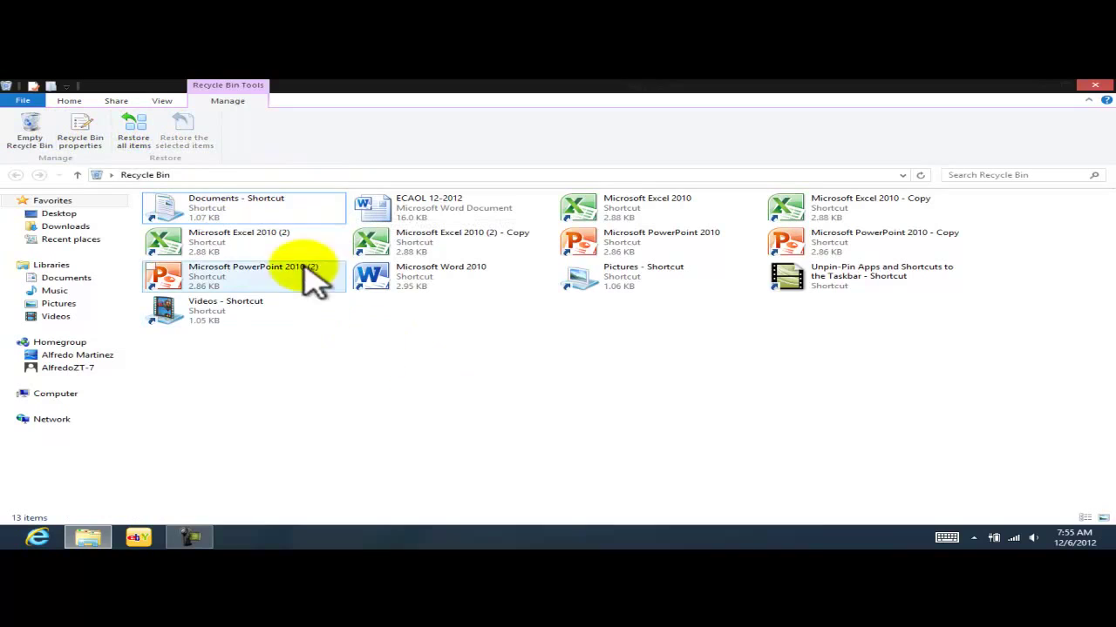
click(225, 213)
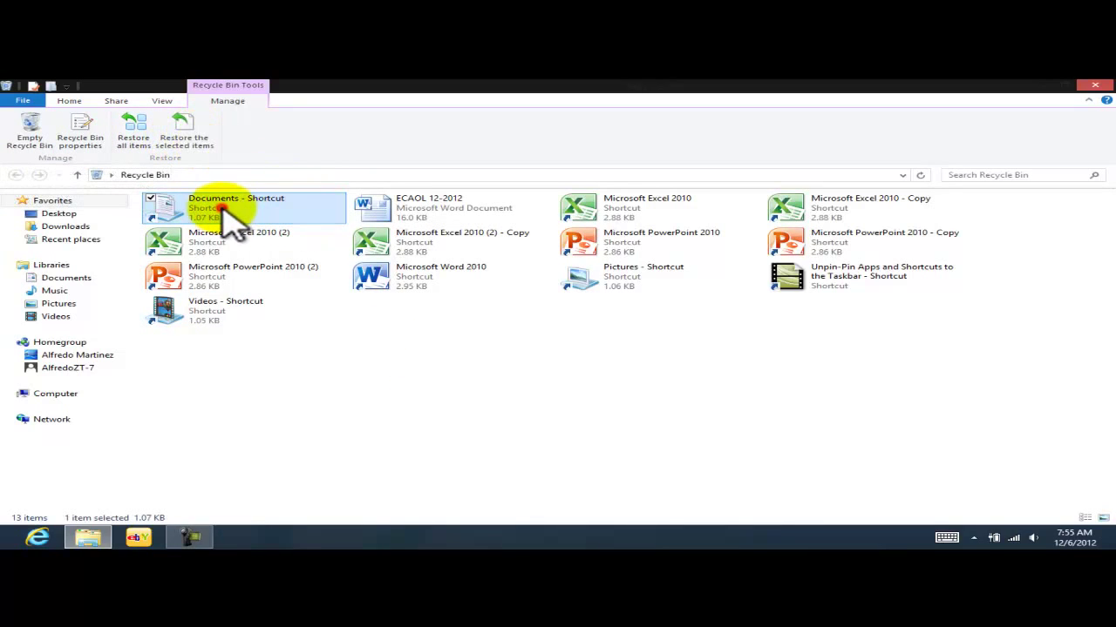
click(188, 137)
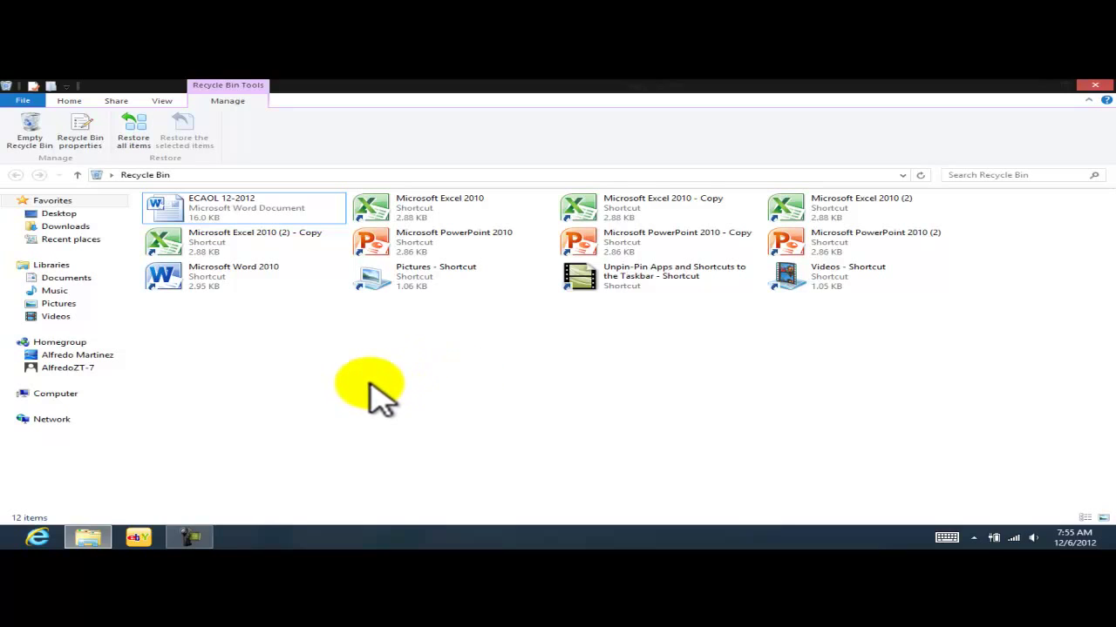
click(232, 209)
click(183, 129)
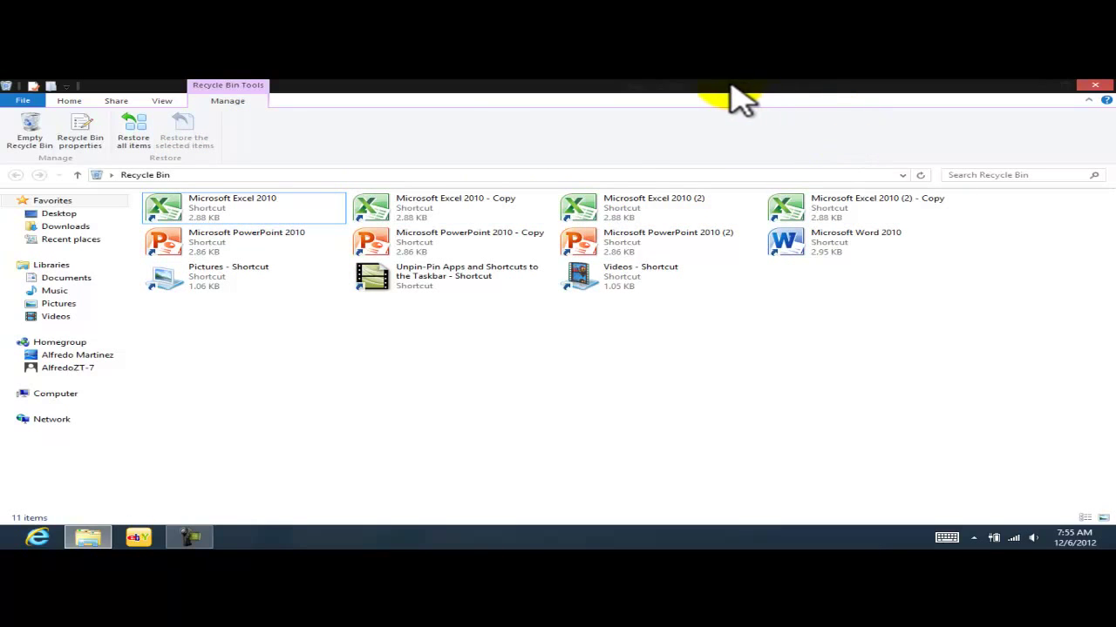
drag(736, 97, 689, 144)
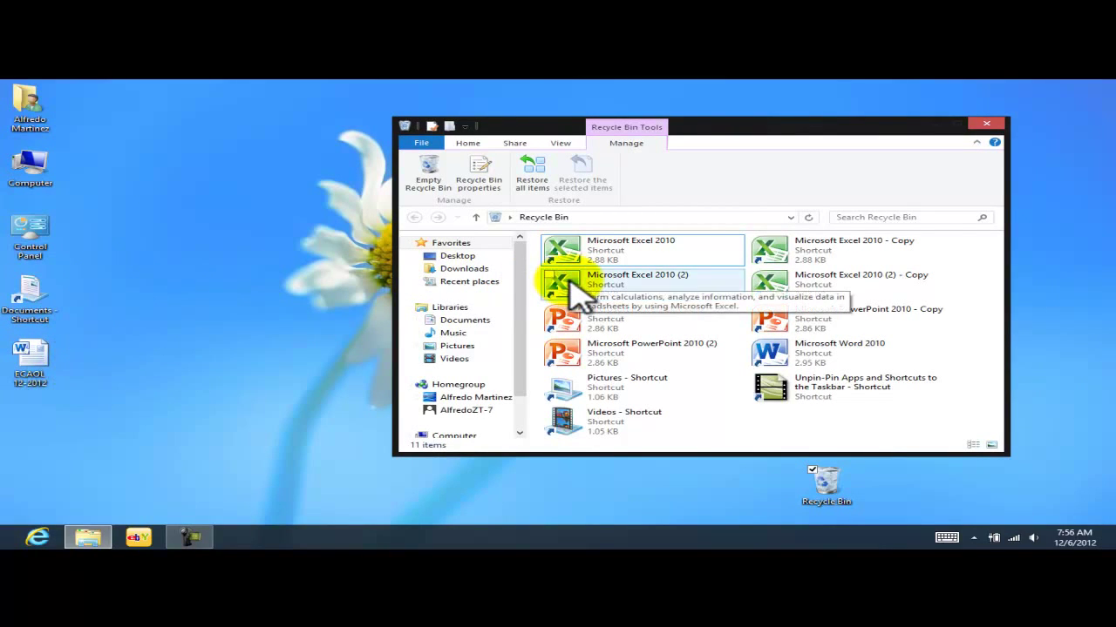
Empty the Recycle Bin, moving the confirmation dialog aside and agreeing to permanently delete the remaining items.
click(781, 171)
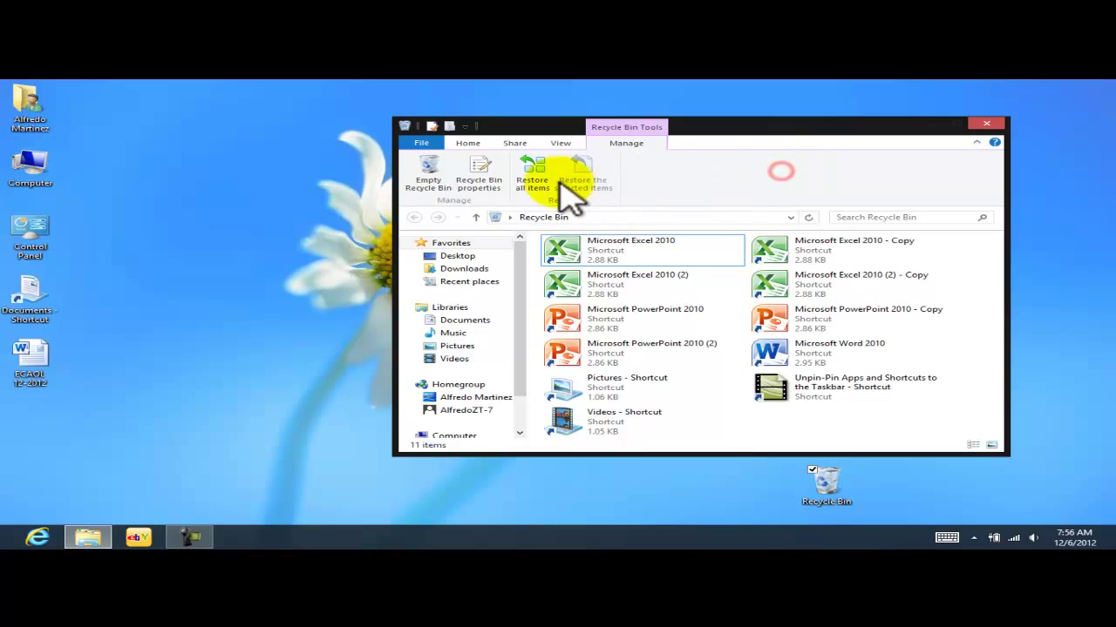
click(428, 167)
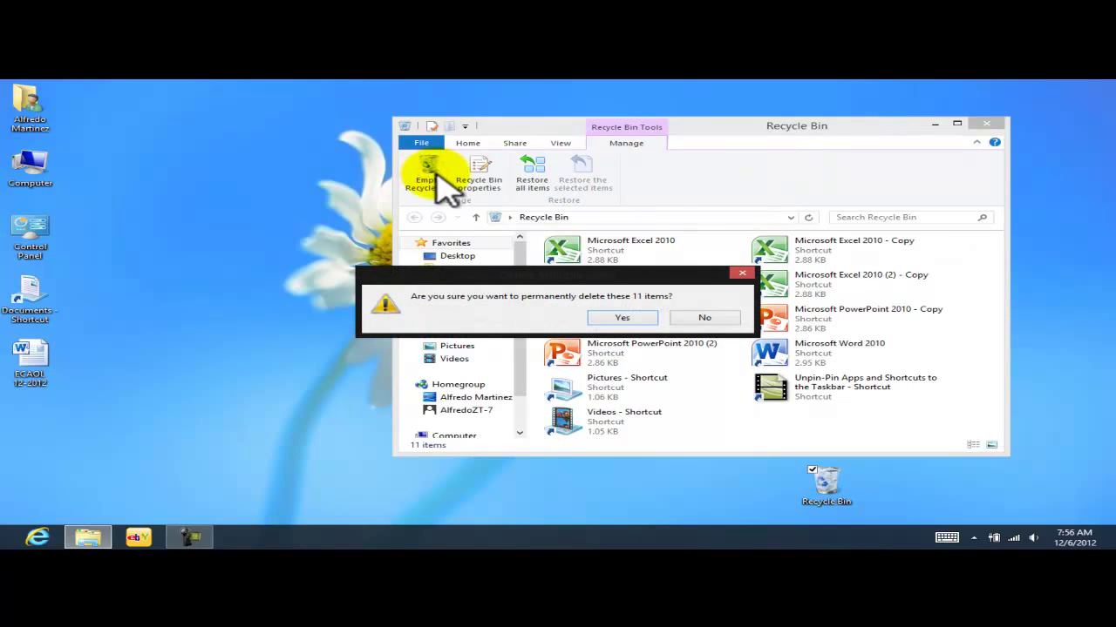
drag(599, 276, 523, 281)
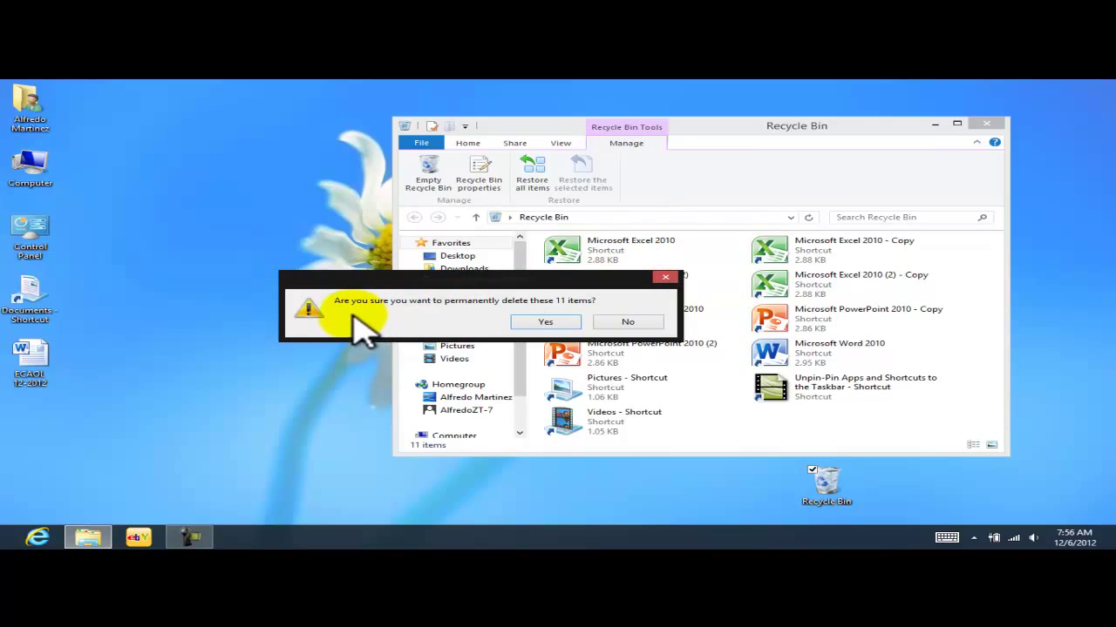
click(542, 322)
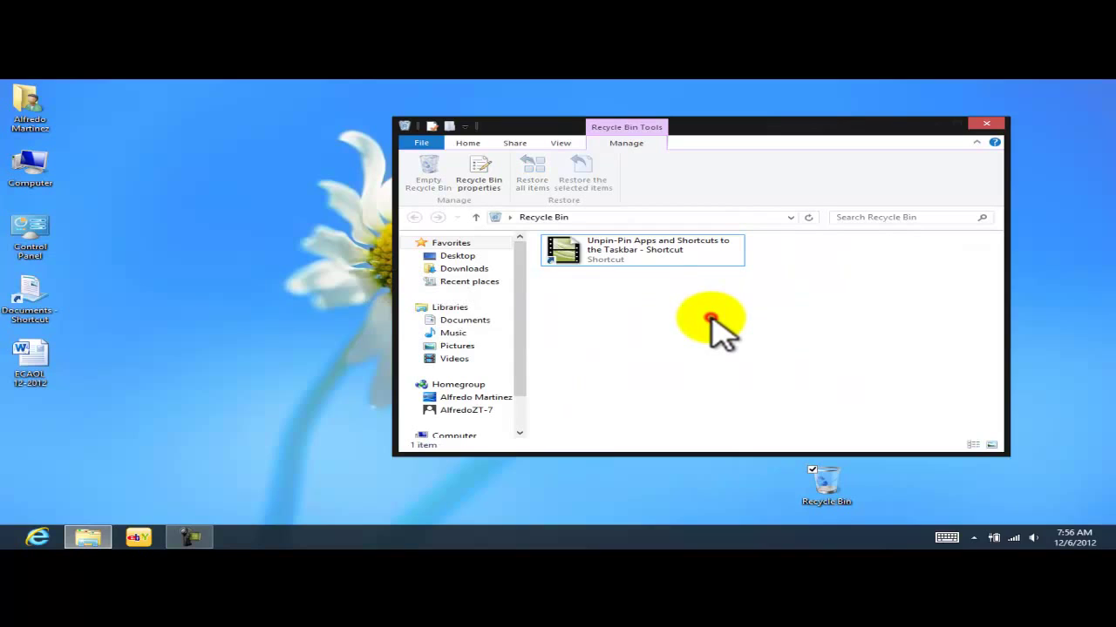
Try to restore the leftover Unpin-Pin Apps and Shortcuts to the Taskbar shortcut, and close the Recycle Bin window.
click(665, 260)
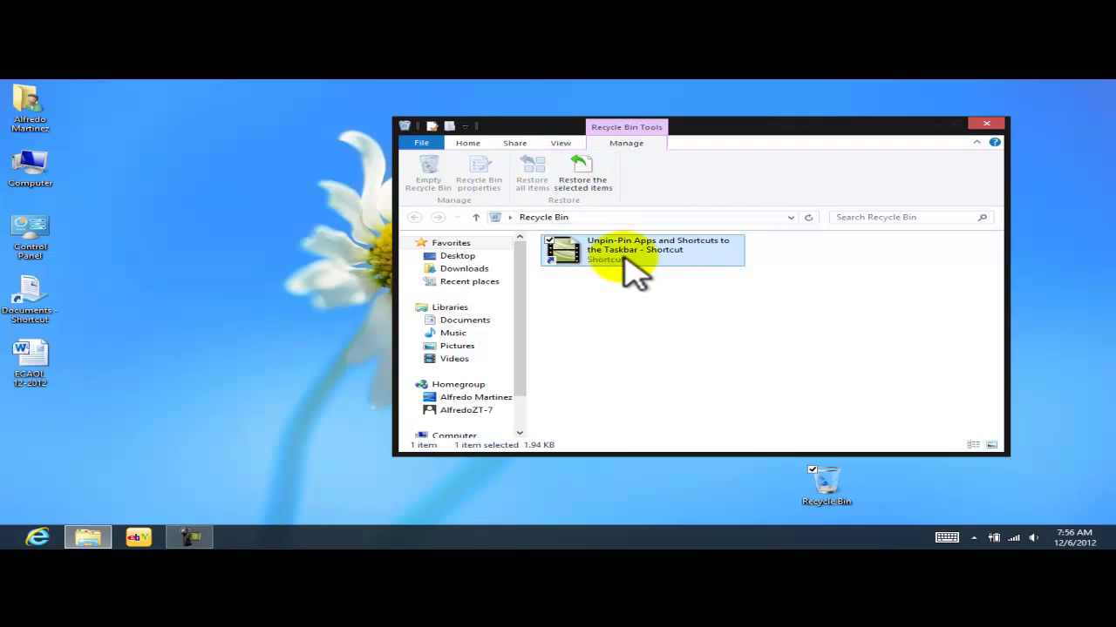
click(661, 319)
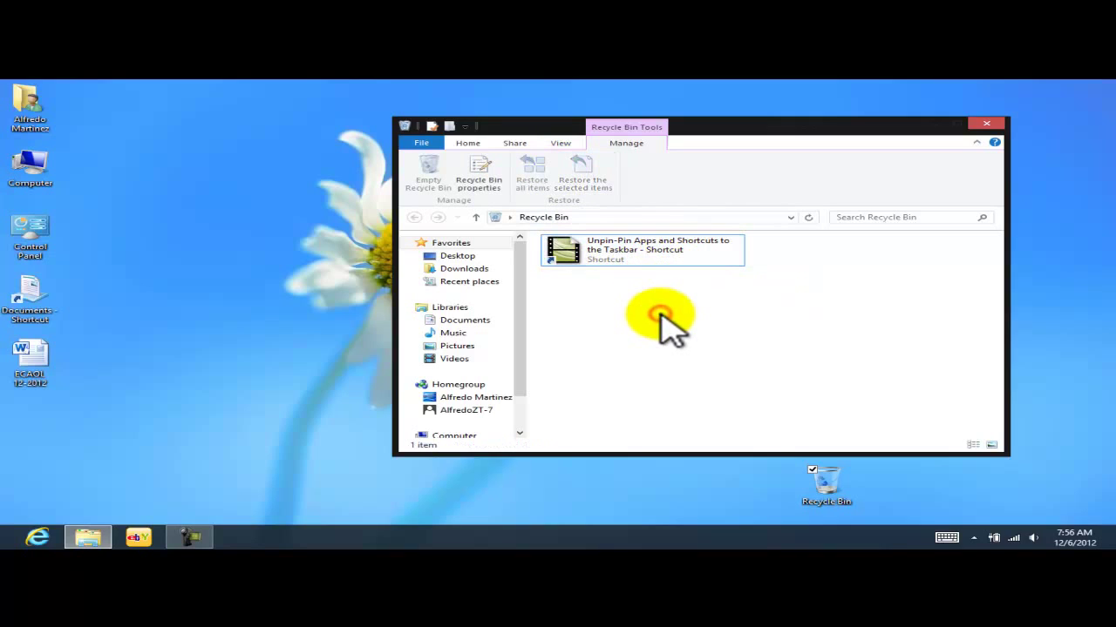
click(649, 255)
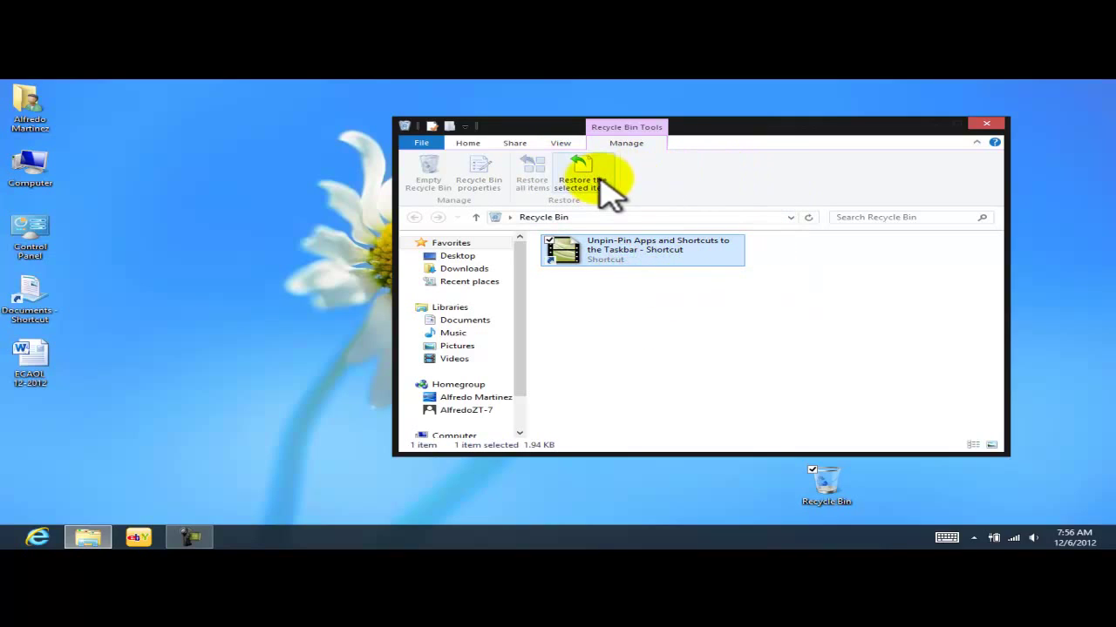
click(600, 179)
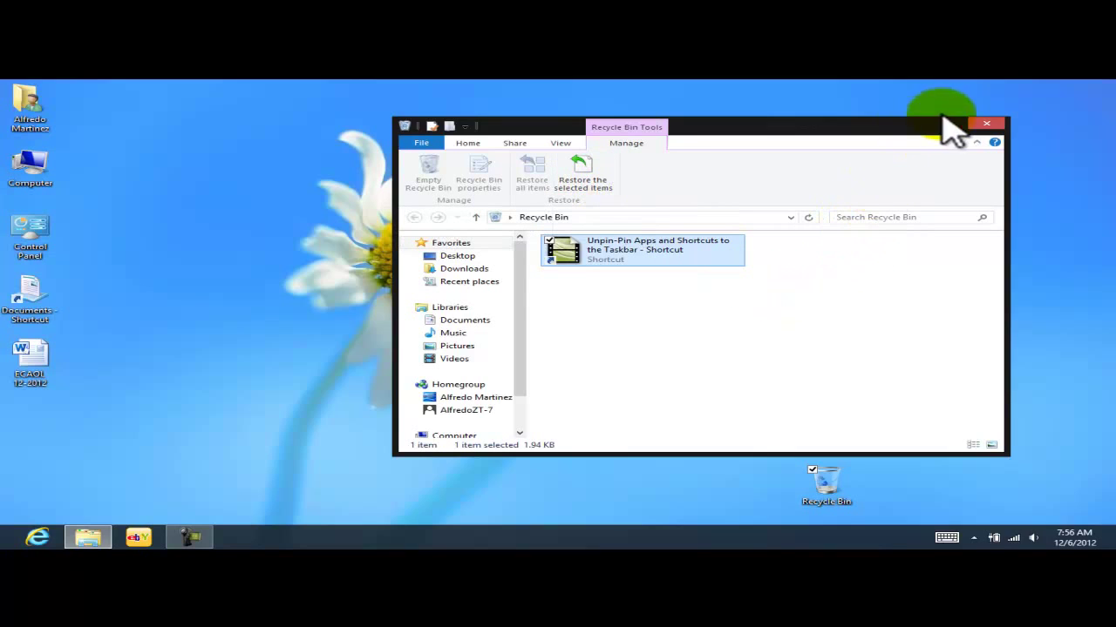
click(983, 131)
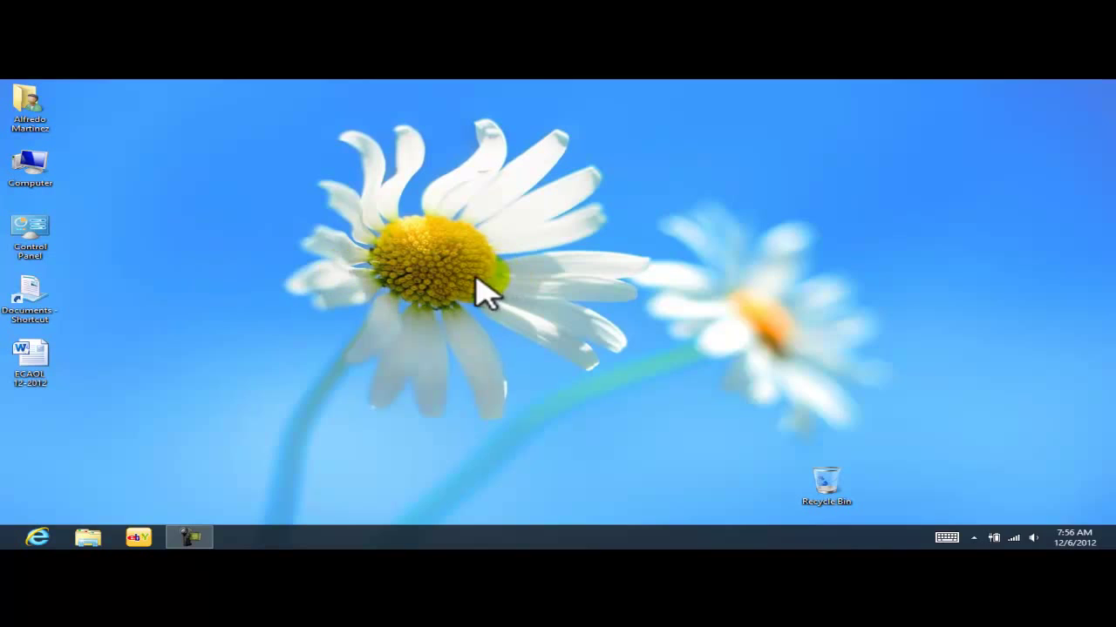
Reopen the Recycle Bin to check its contents and close the window.
click(826, 488)
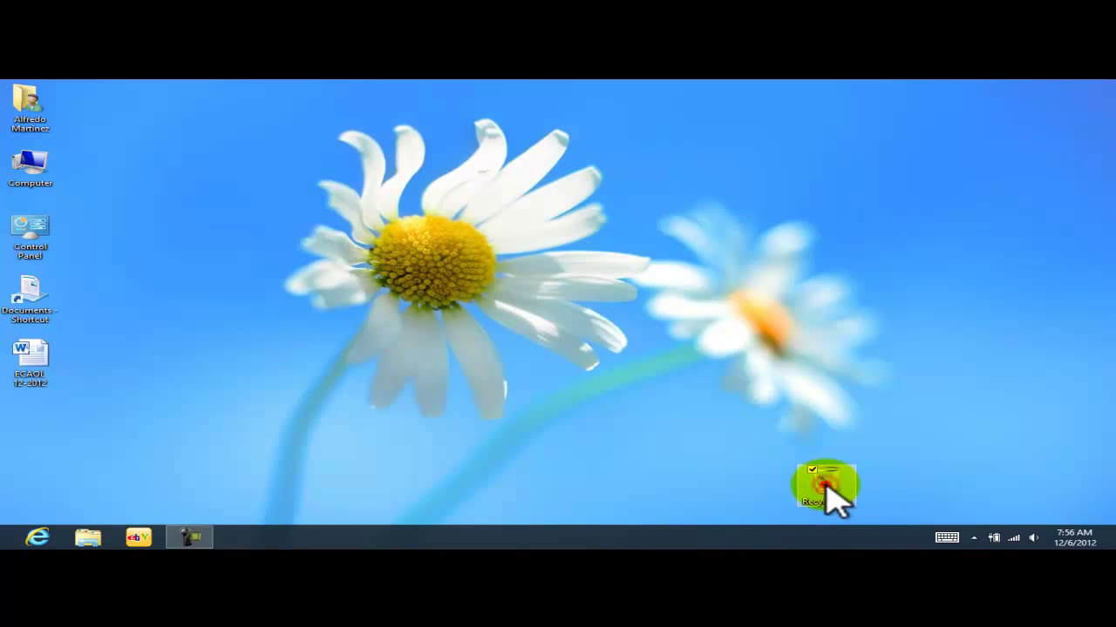
double_click(826, 488)
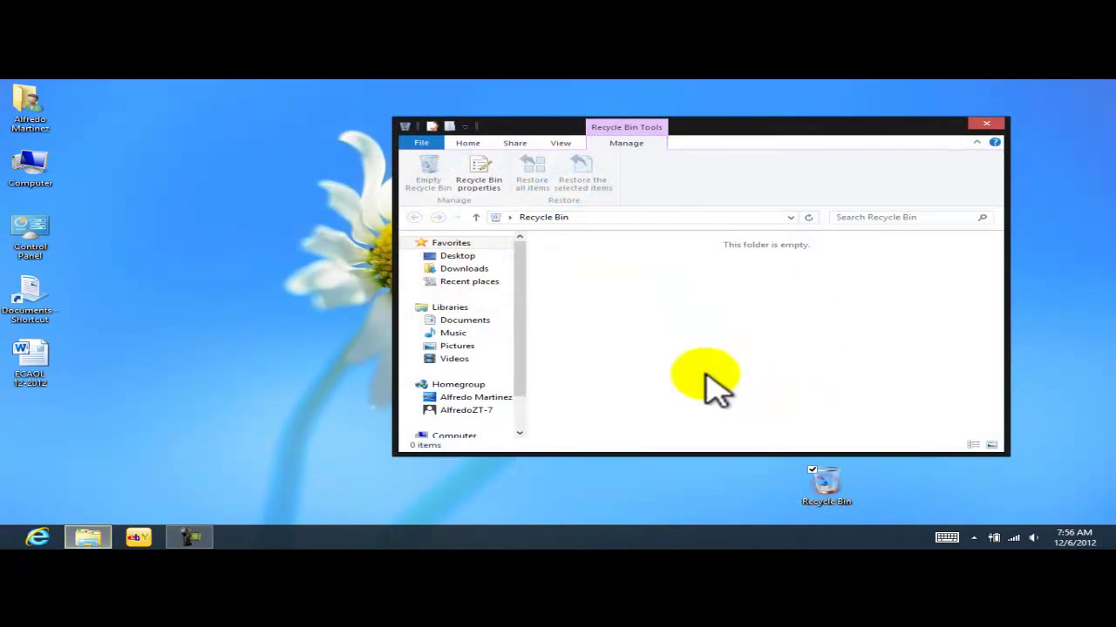
click(985, 129)
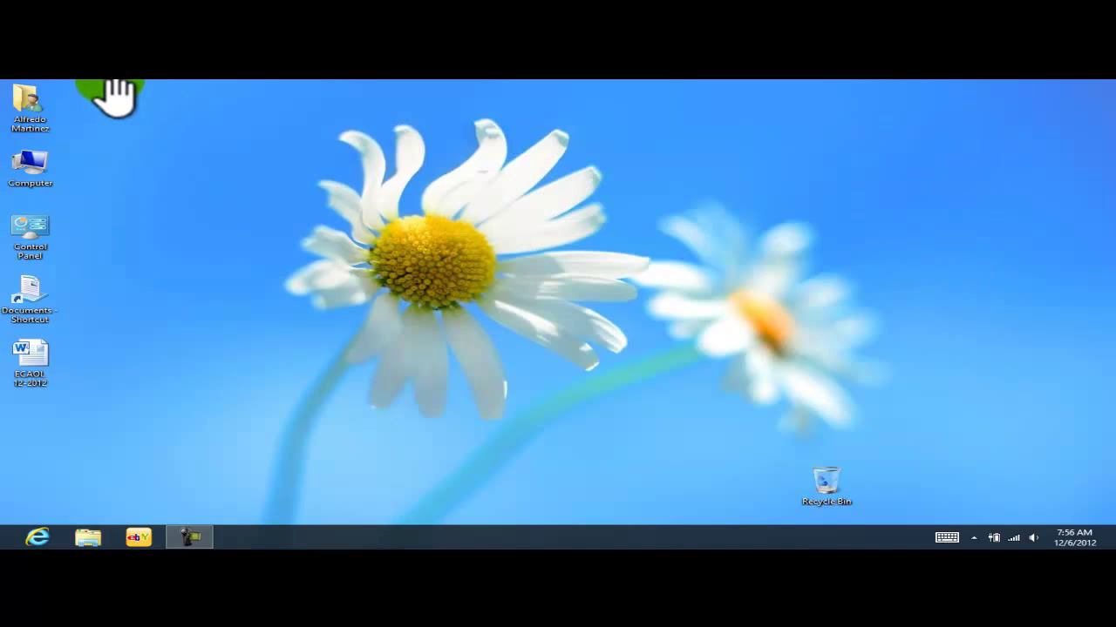
Examine the user's files folder, and the drives and network location in Computer, opening each from its desktop icon and closing its window.
double_click(27, 105)
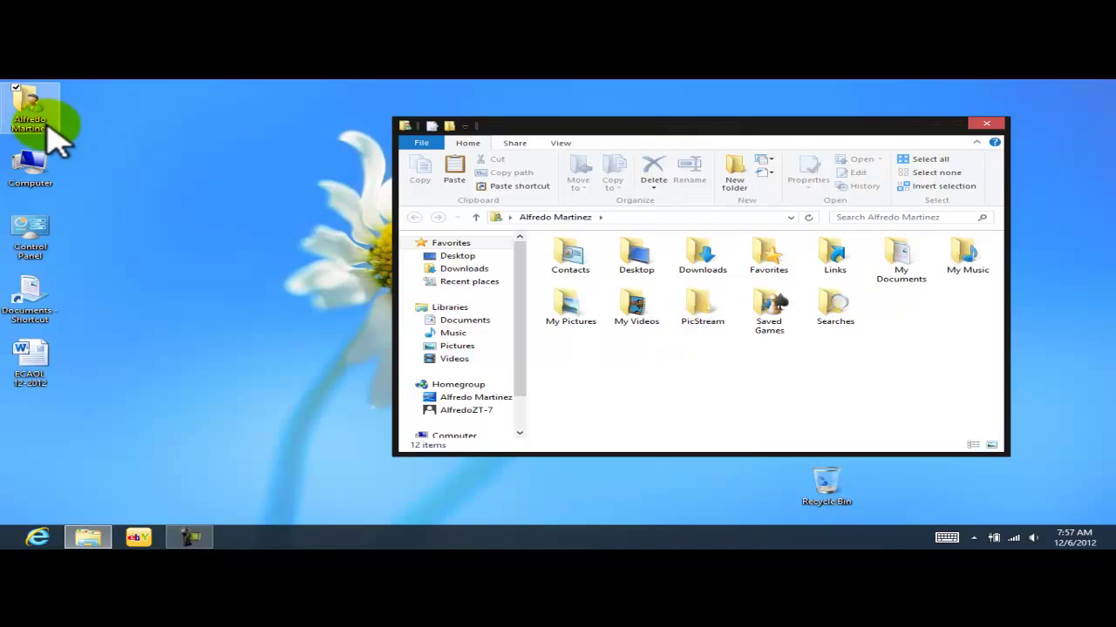
click(986, 123)
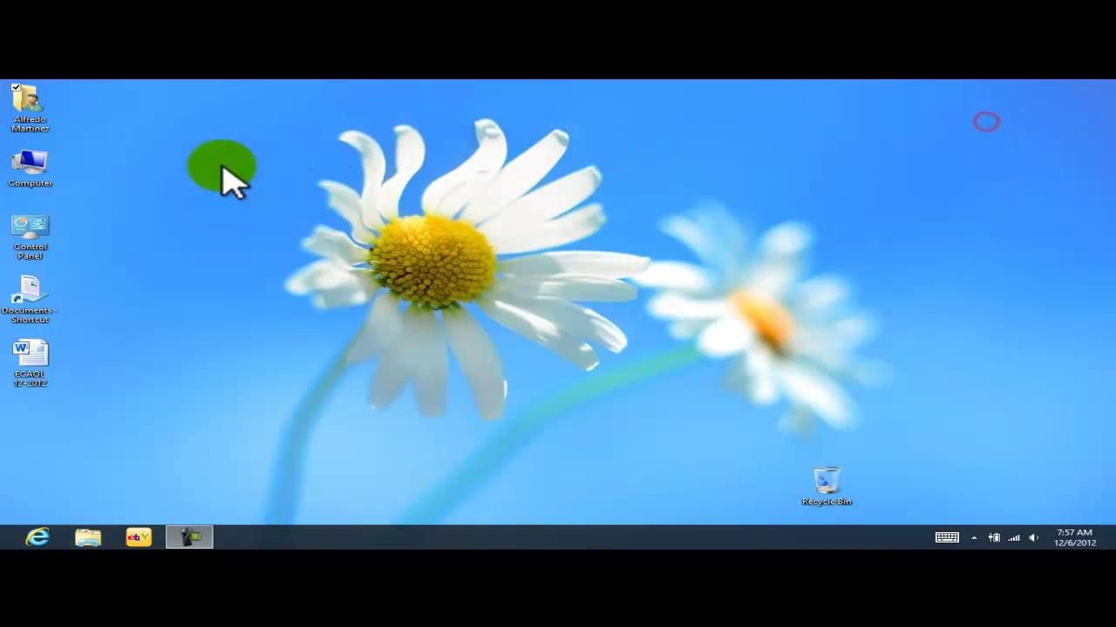
double_click(42, 179)
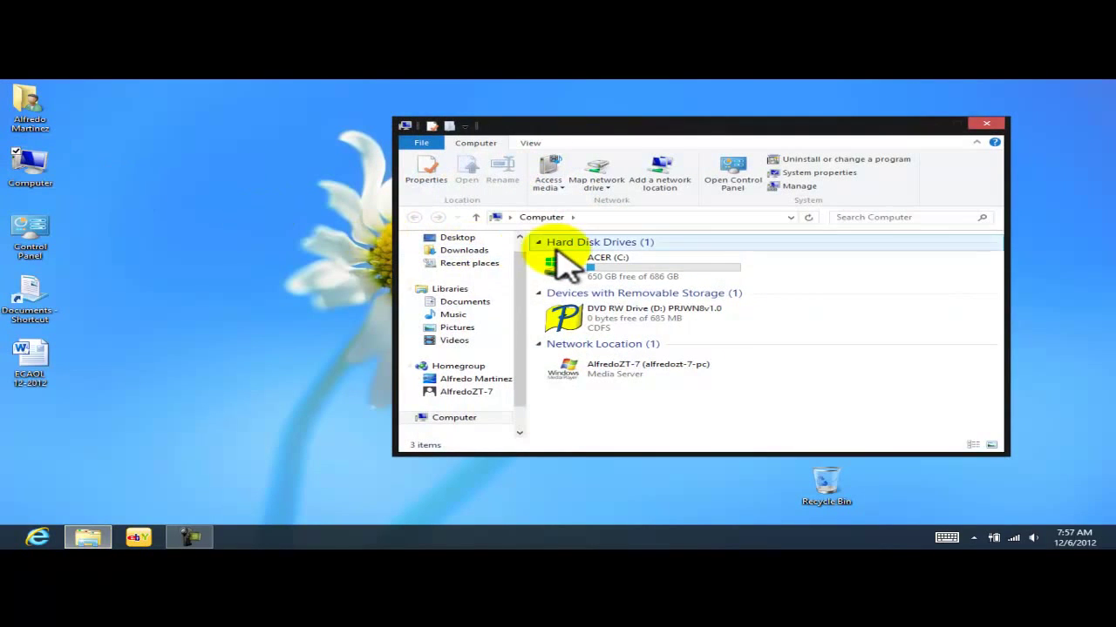
drag(598, 125, 529, 118)
click(558, 263)
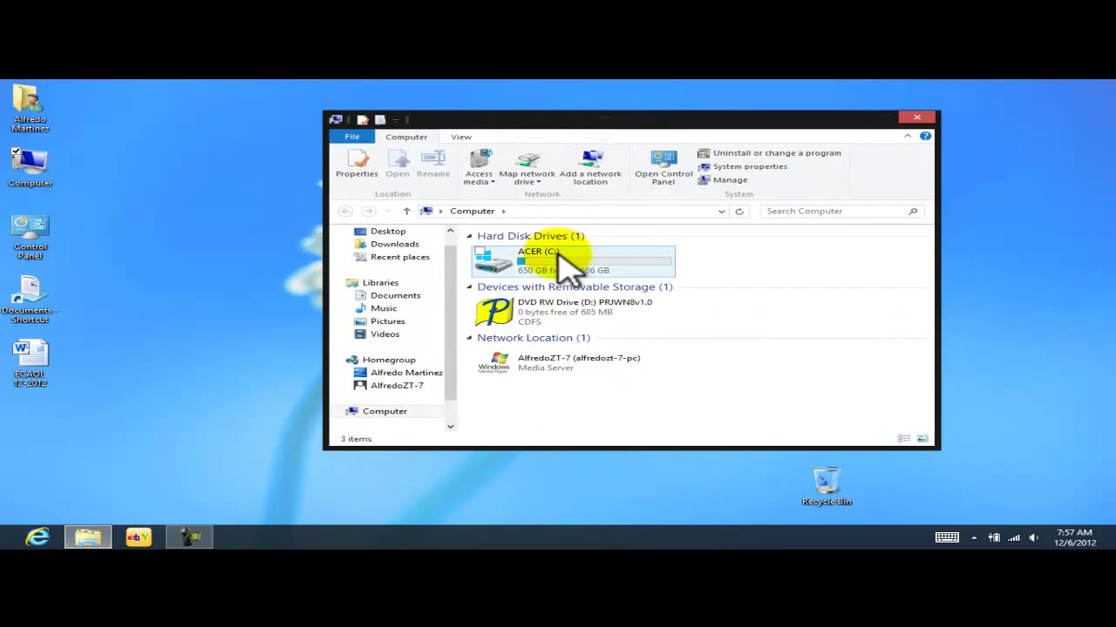
click(582, 312)
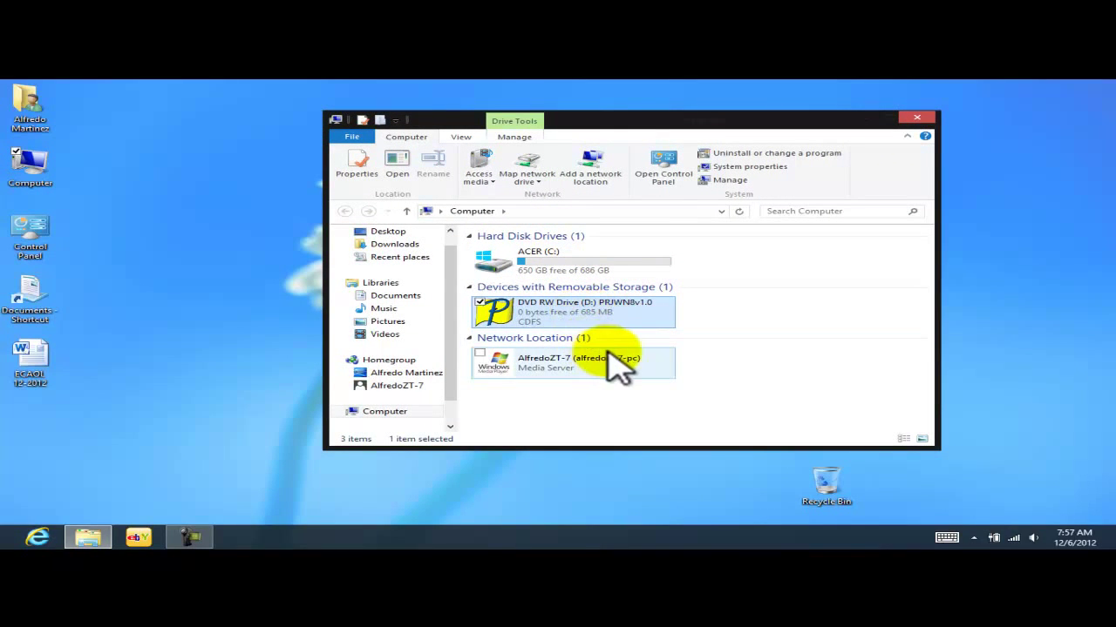
click(565, 378)
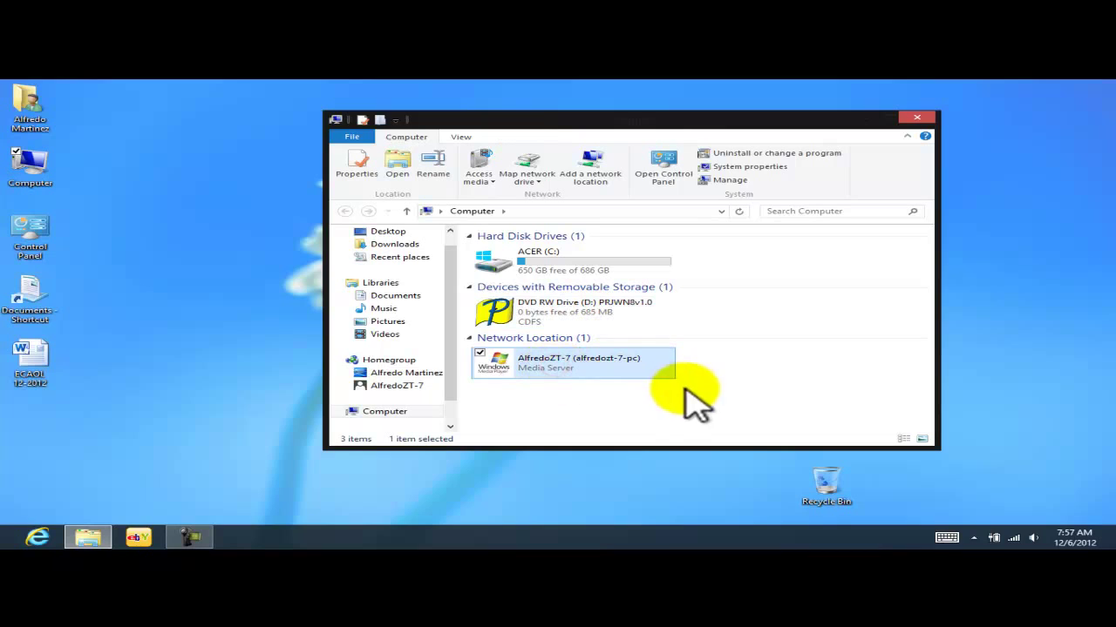
click(732, 397)
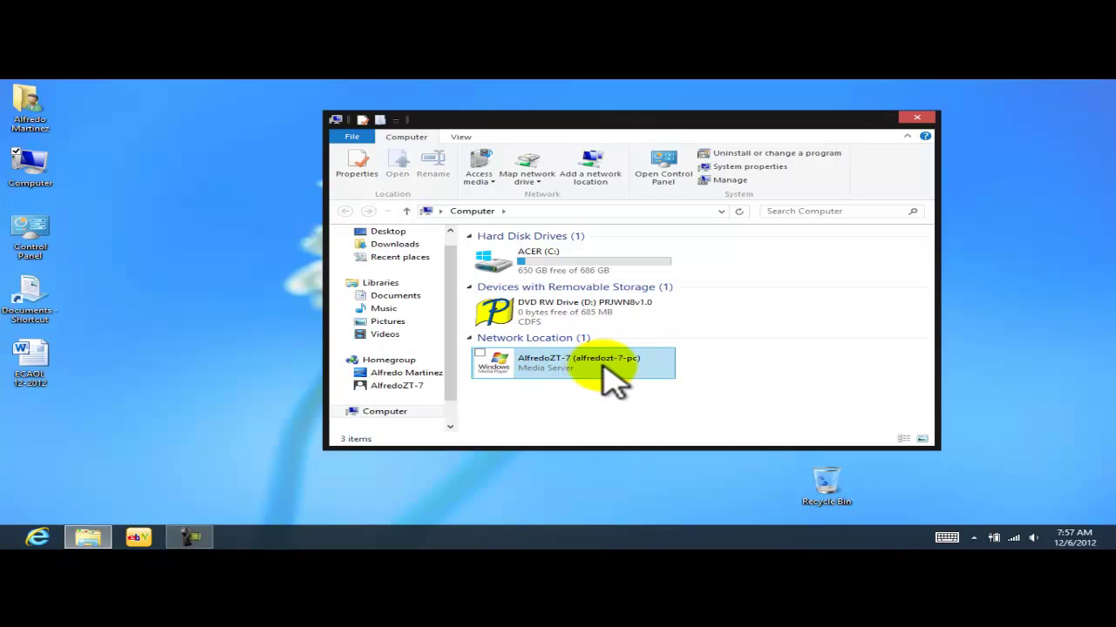
click(917, 119)
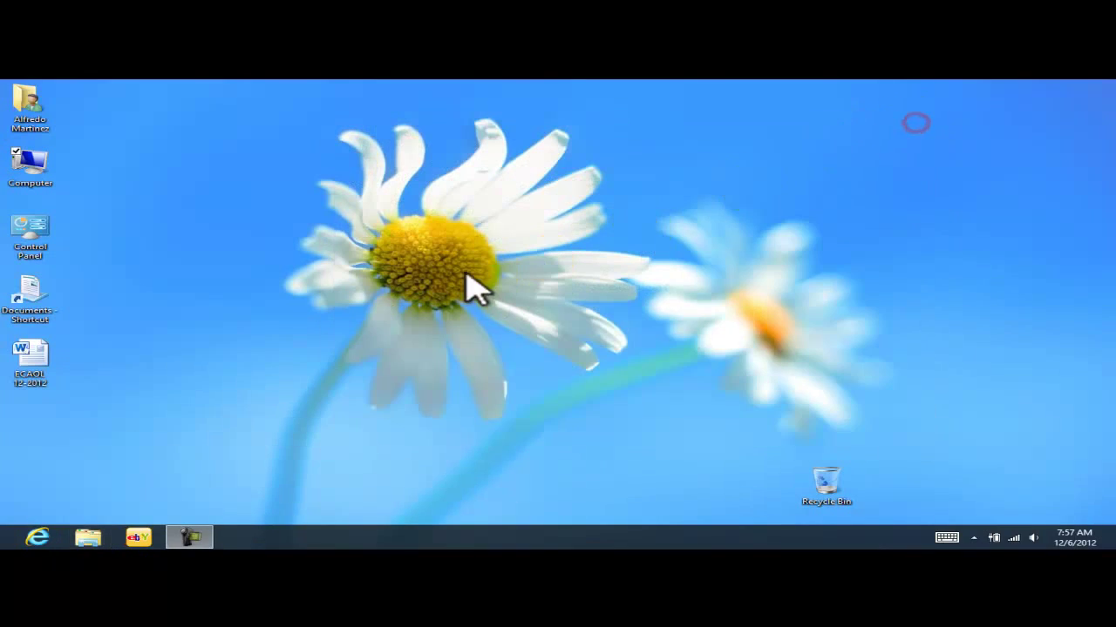
Open Control Panel from its desktop icon, look over the settings categories, and close it.
double_click(37, 235)
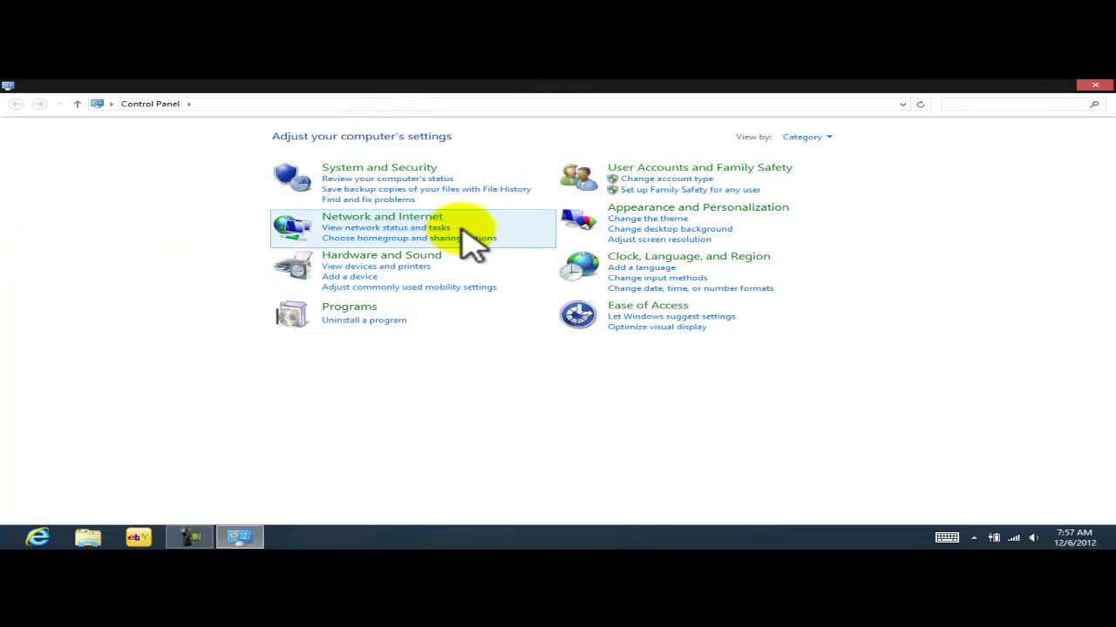
click(390, 381)
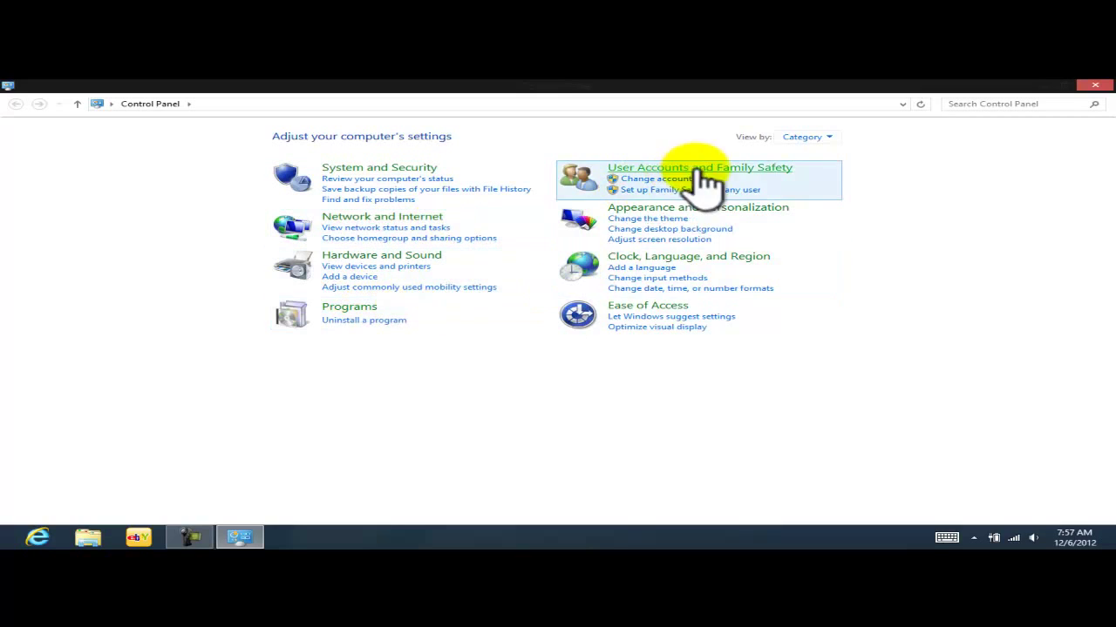
click(1096, 87)
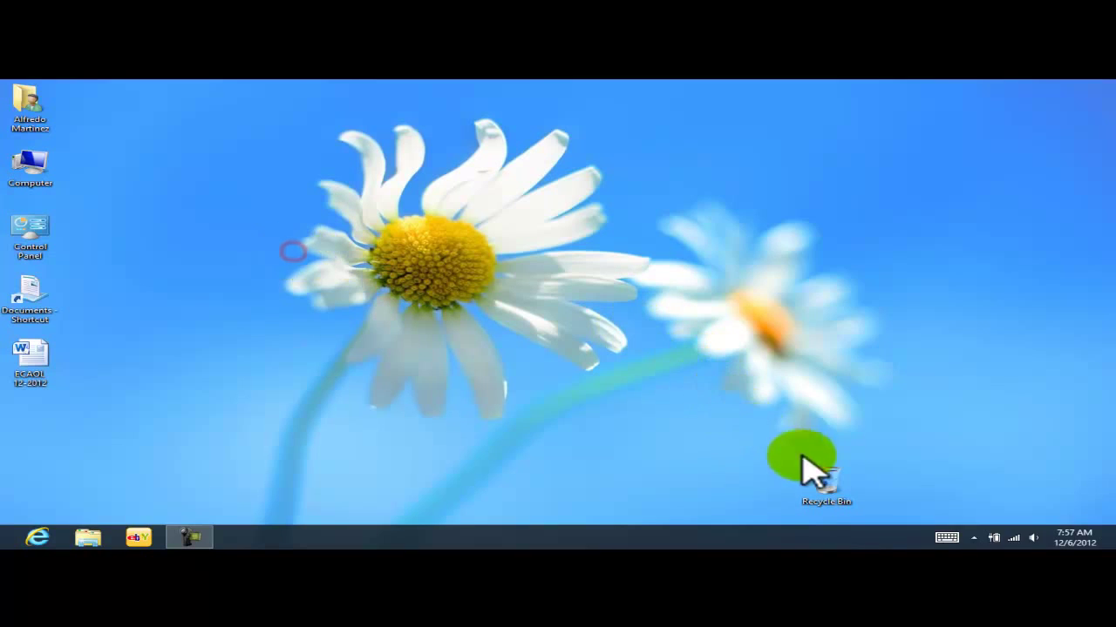
click(630, 265)
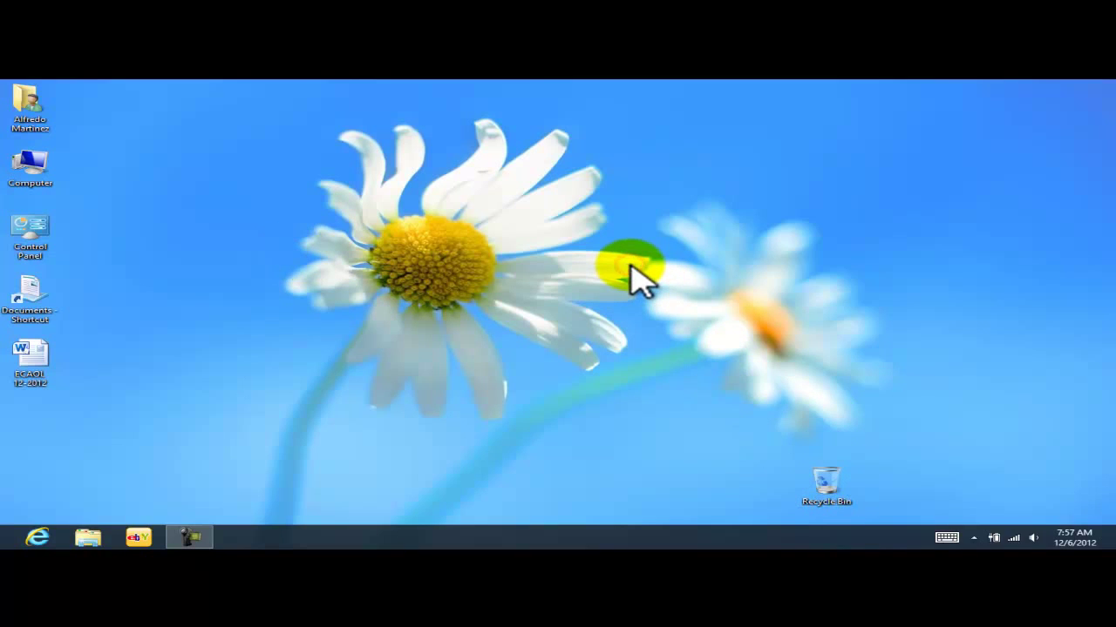